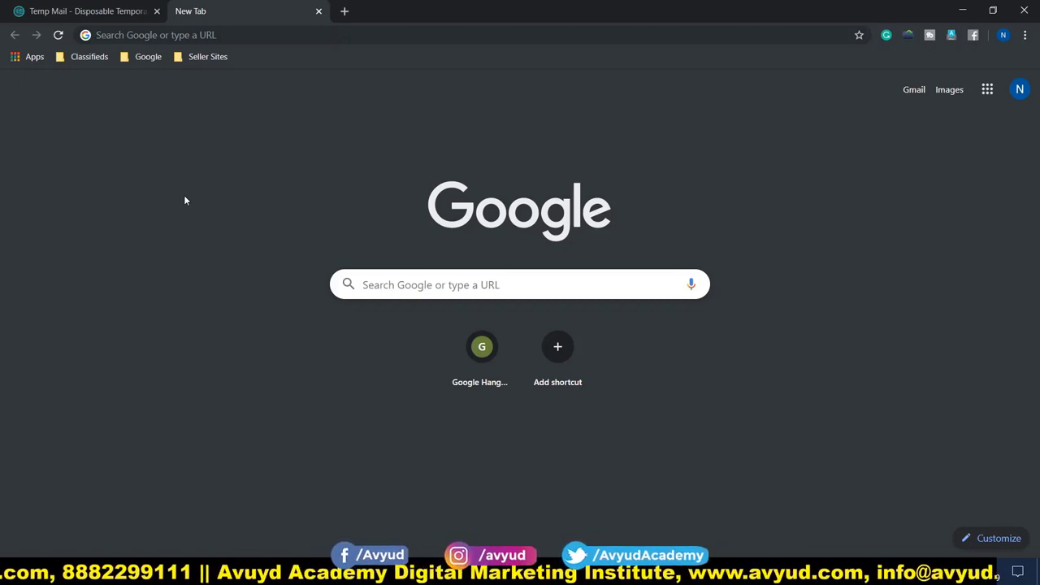
Load timesjobs.com in the new browser tab.
{"action": "left_click", "coordinate": [180, 35]}
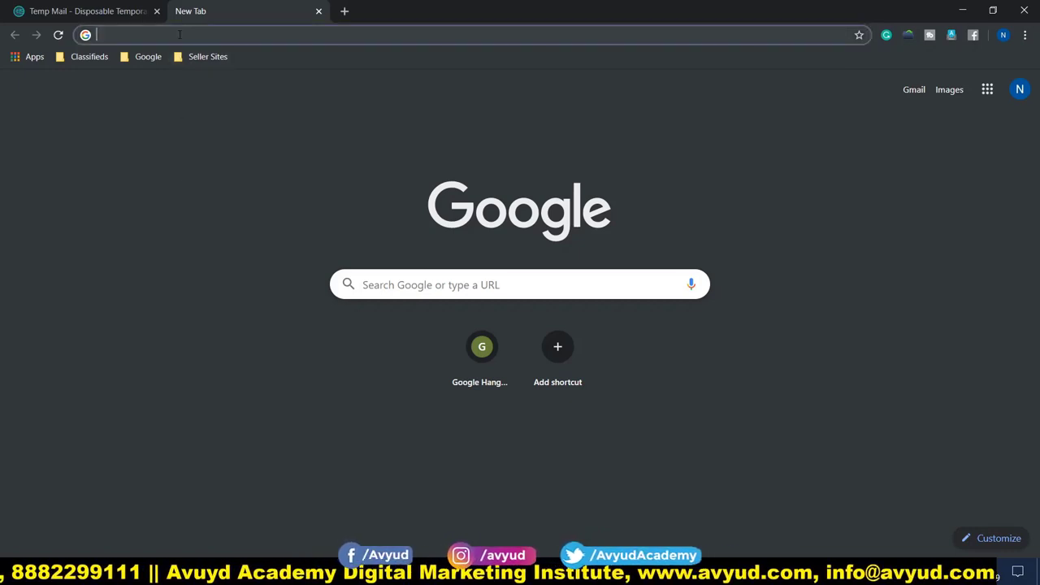
{"action": "type", "text": "timesjobs.com"}
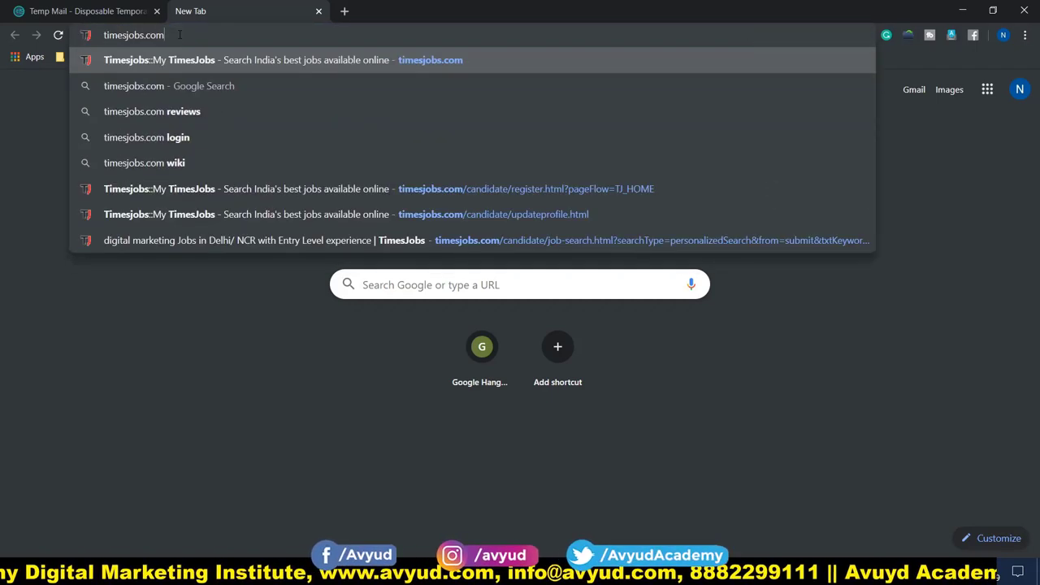
{"action": "key", "text": "Return"}
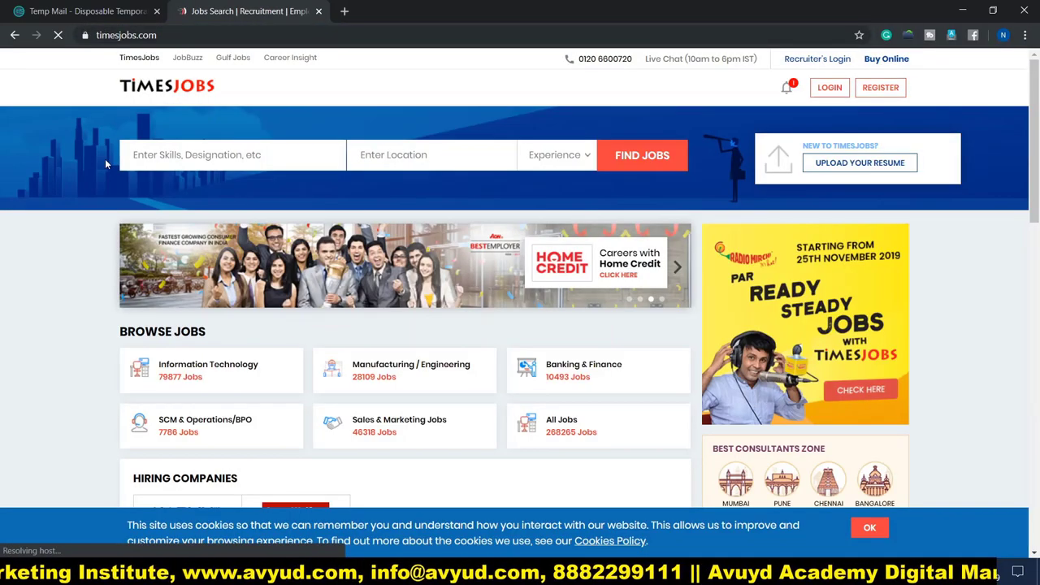
Scroll through the TimesJobs homepage's Browse Jobs sections and return to the top.
{"action": "scroll", "coordinate": [104, 159], "scroll_direction": "down", "scroll_amount": 4}
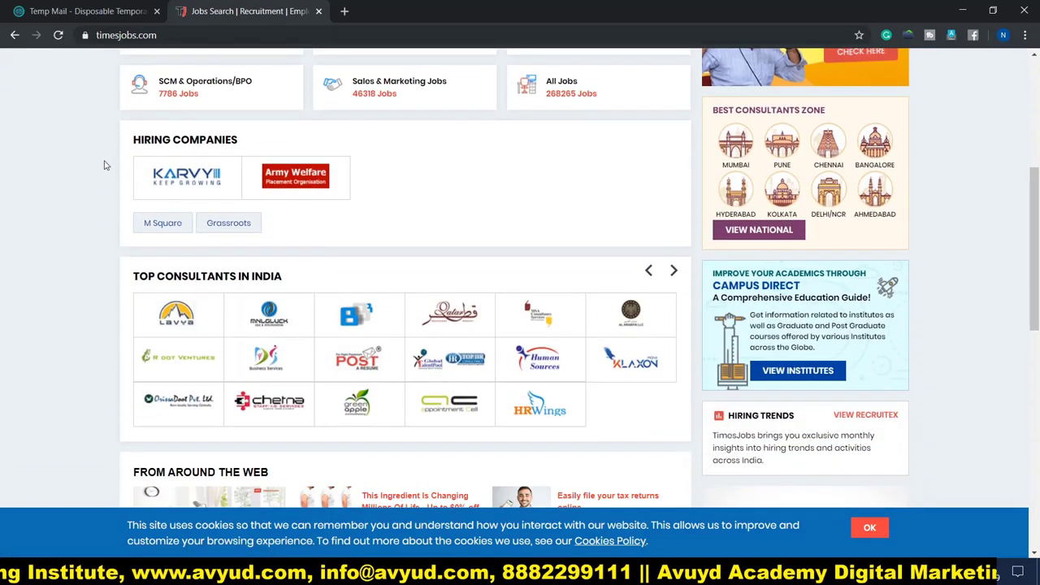
{"action": "scroll", "coordinate": [103, 161], "scroll_direction": "up", "scroll_amount": 2}
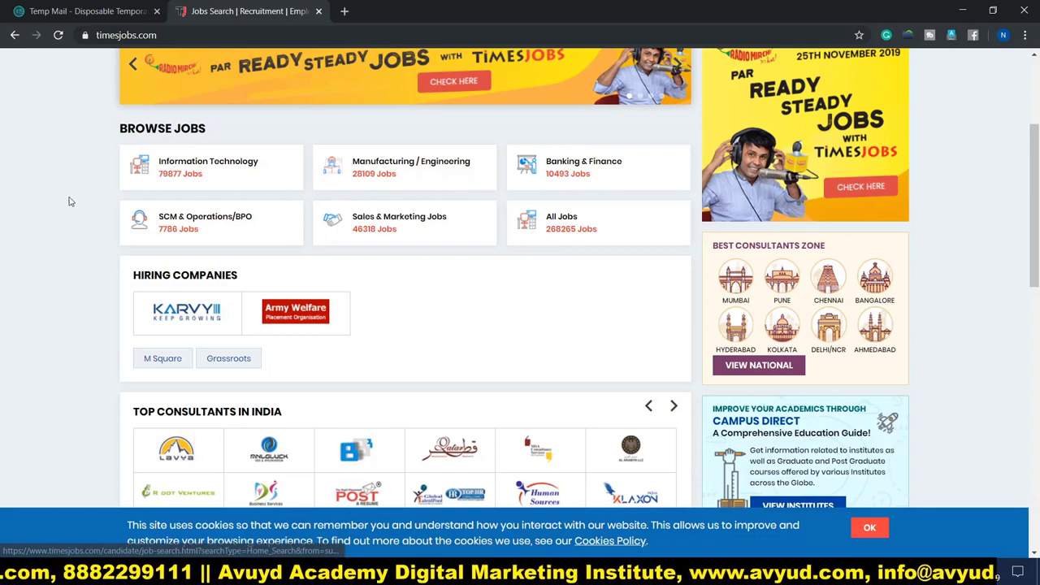
{"action": "scroll", "coordinate": [95, 218], "scroll_direction": "down", "scroll_amount": 1}
{"action": "scroll", "coordinate": [95, 219], "scroll_direction": "down", "scroll_amount": 8}
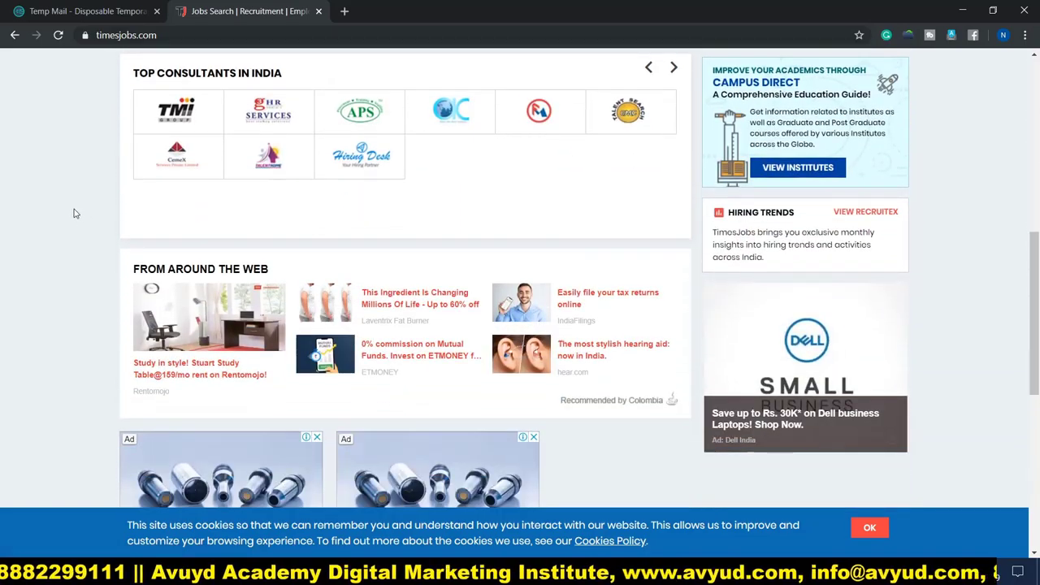
{"action": "scroll", "coordinate": [73, 213], "scroll_direction": "down", "scroll_amount": 3}
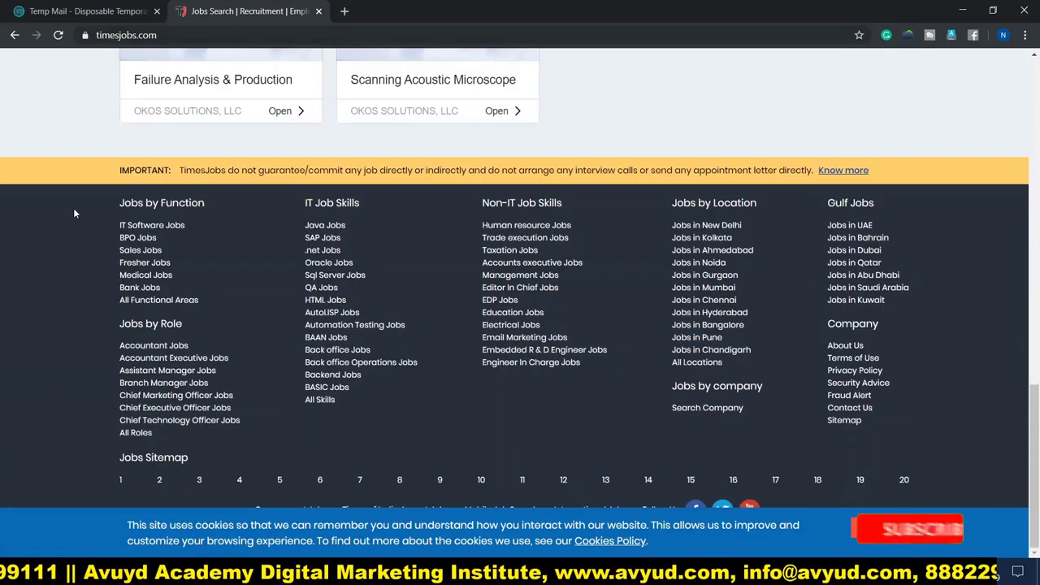
{"action": "scroll", "coordinate": [74, 213], "scroll_direction": "up", "scroll_amount": 6}
{"action": "scroll", "coordinate": [74, 212], "scroll_direction": "up", "scroll_amount": 8}
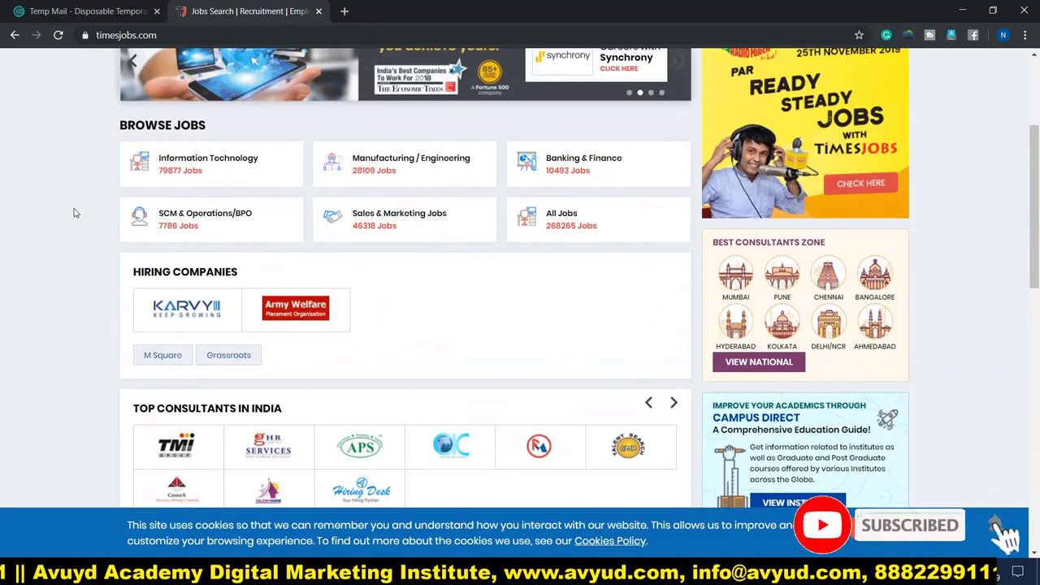
{"action": "scroll", "coordinate": [73, 212], "scroll_direction": "down", "scroll_amount": 2}
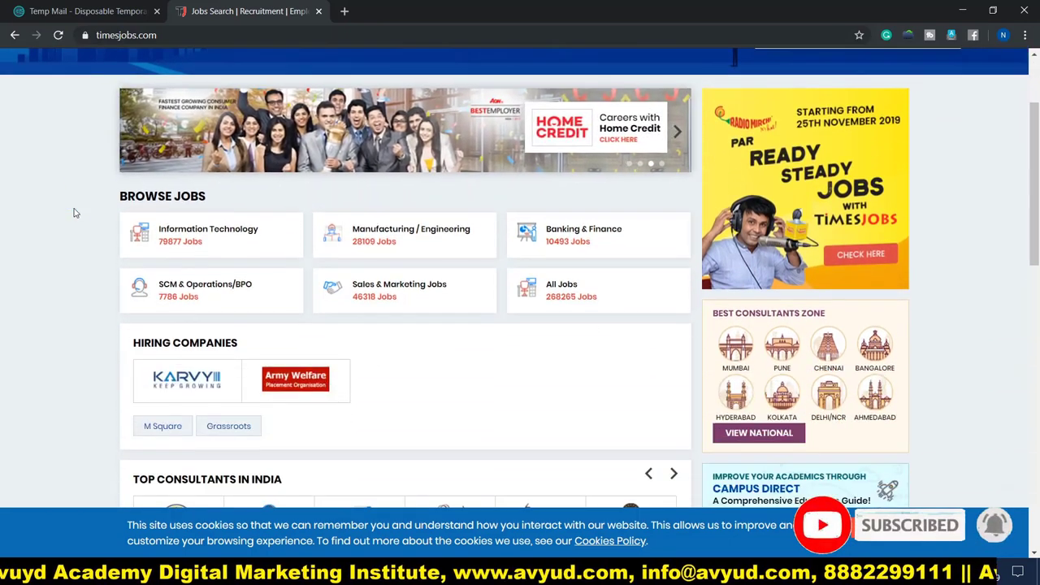
{"action": "scroll", "coordinate": [73, 213], "scroll_direction": "up", "scroll_amount": 2}
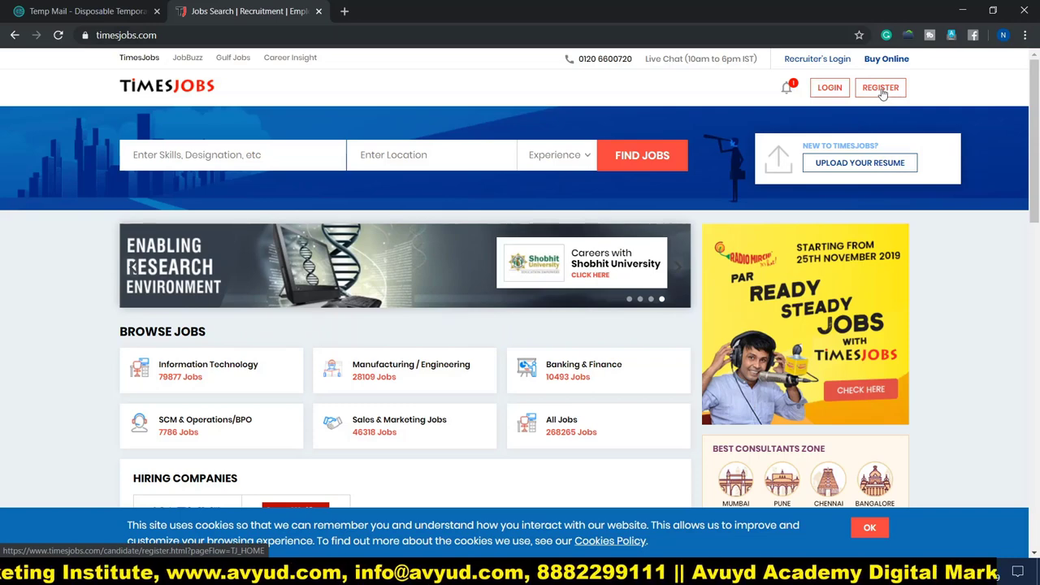
Start registration with the pasted temp e-mail, a confirmed password and the mobile number.
{"action": "left_click", "coordinate": [881, 88]}
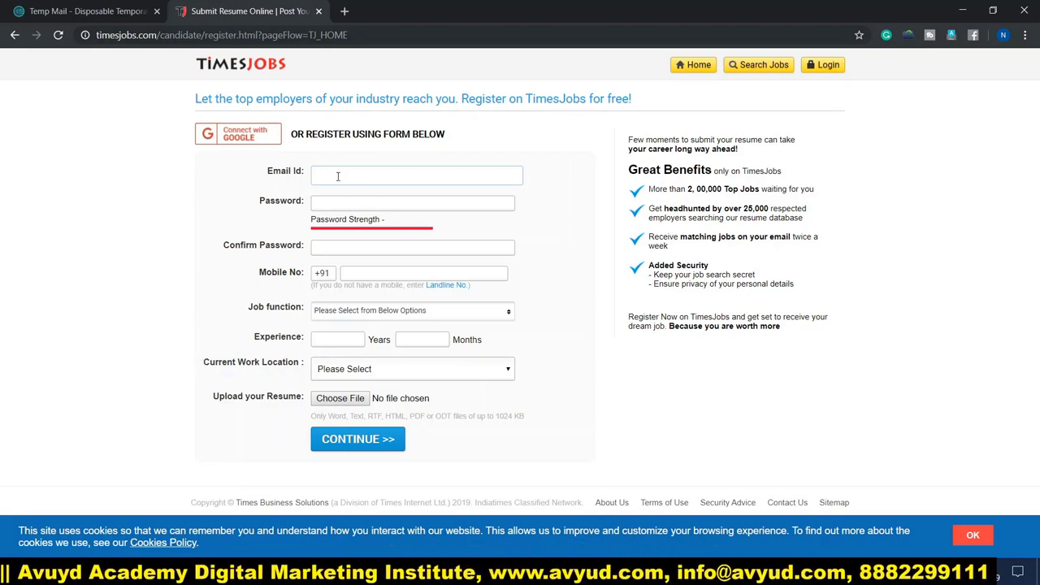
{"action": "key", "text": "ctrl+v"}
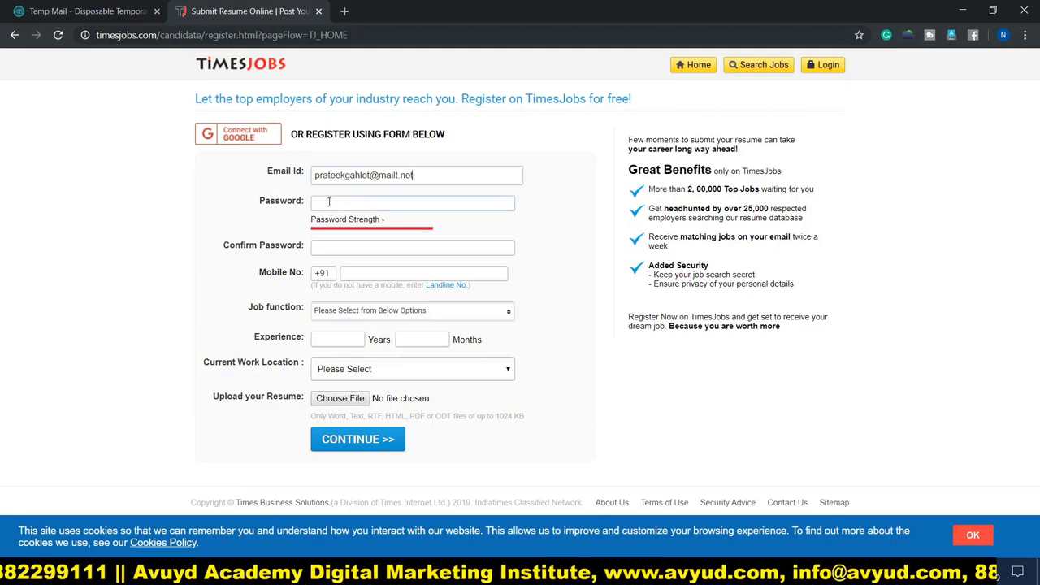
{"action": "left_click", "coordinate": [329, 202]}
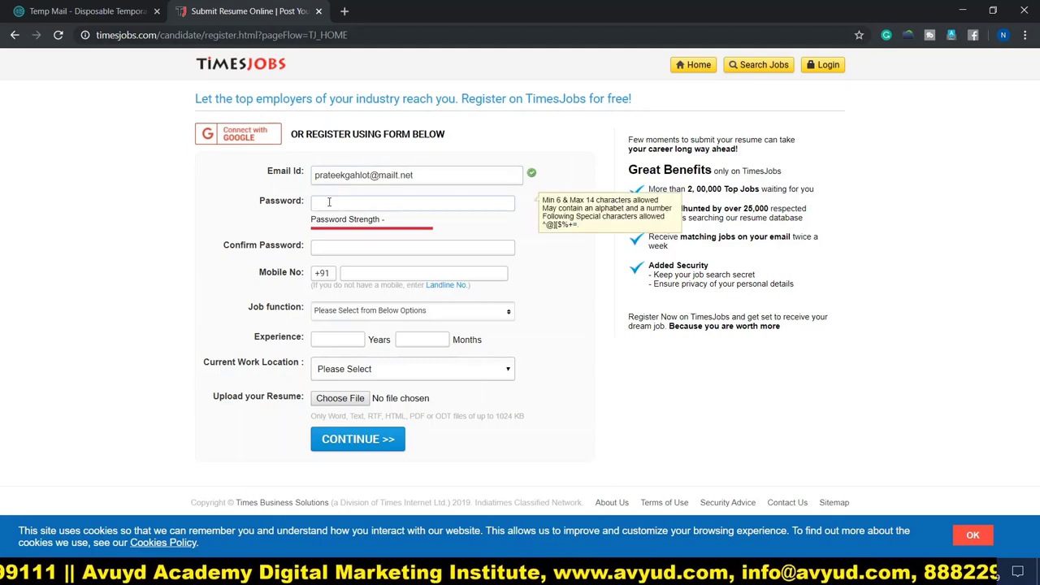
{"action": "type", "text": "****"}
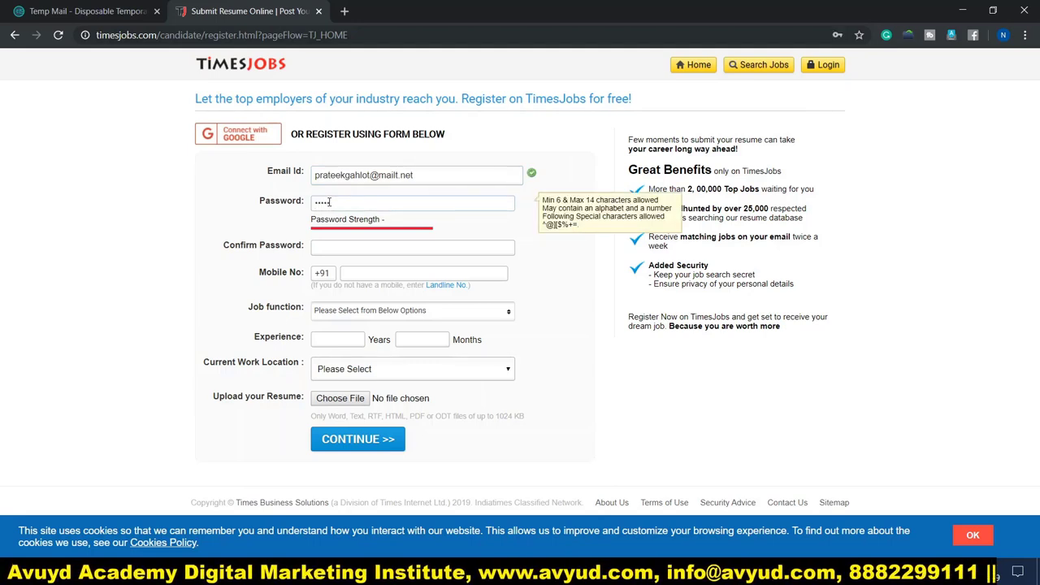
{"action": "type", "text": "*******"}
{"action": "left_click", "coordinate": [339, 250]}
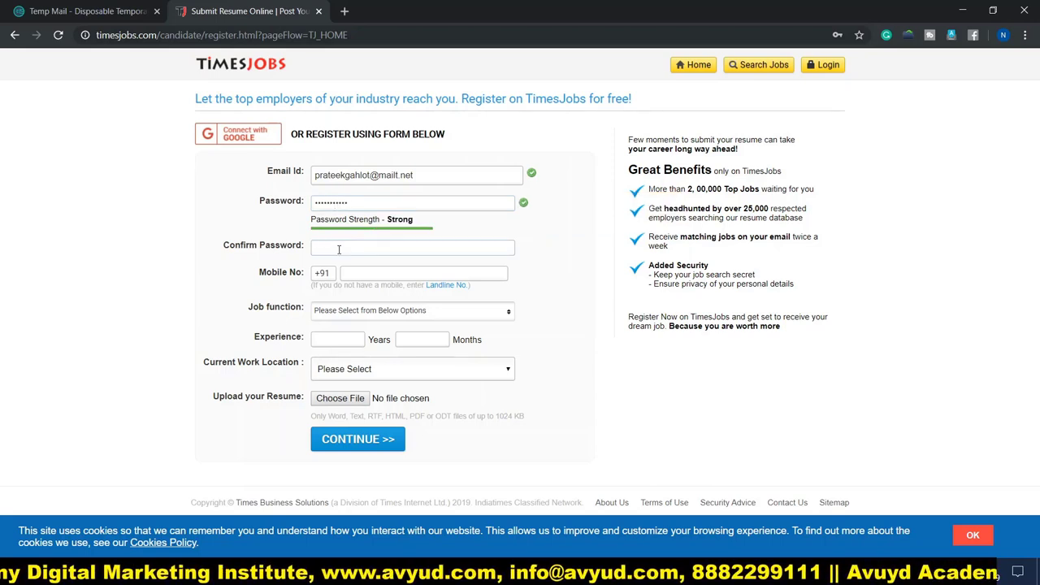
{"action": "type", "text": "***********"}
{"action": "left_click", "coordinate": [446, 277]}
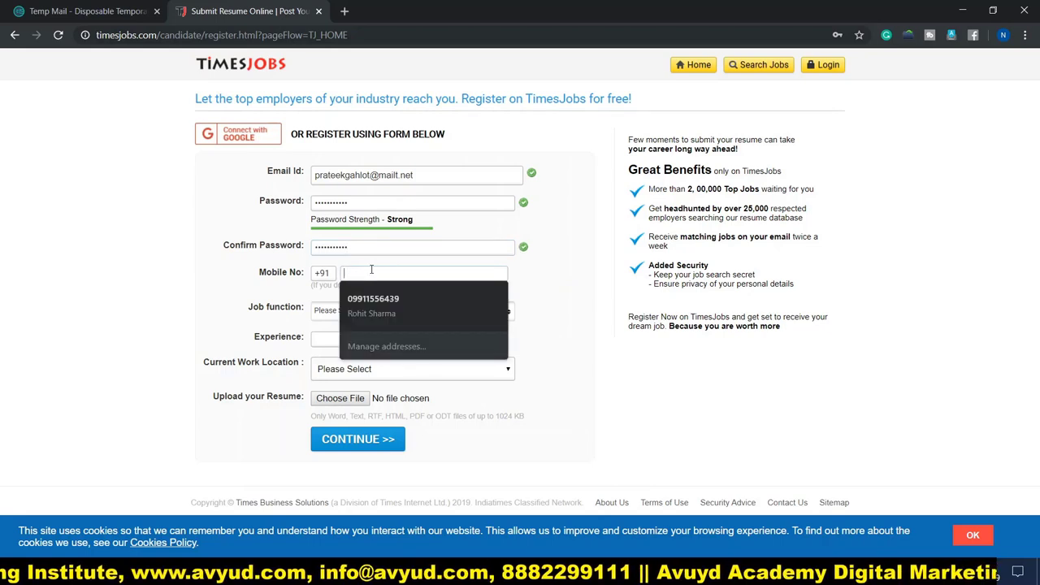
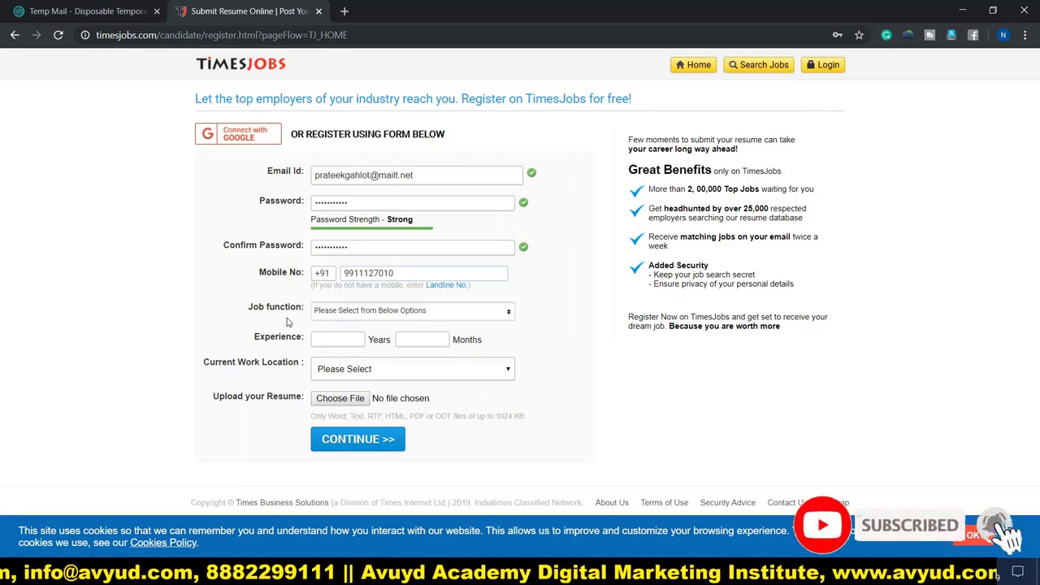
Filter job functions by 'mar' and pick Online & Offline Marketing / MR / Media Planning.
{"action": "left_click", "coordinate": [376, 314]}
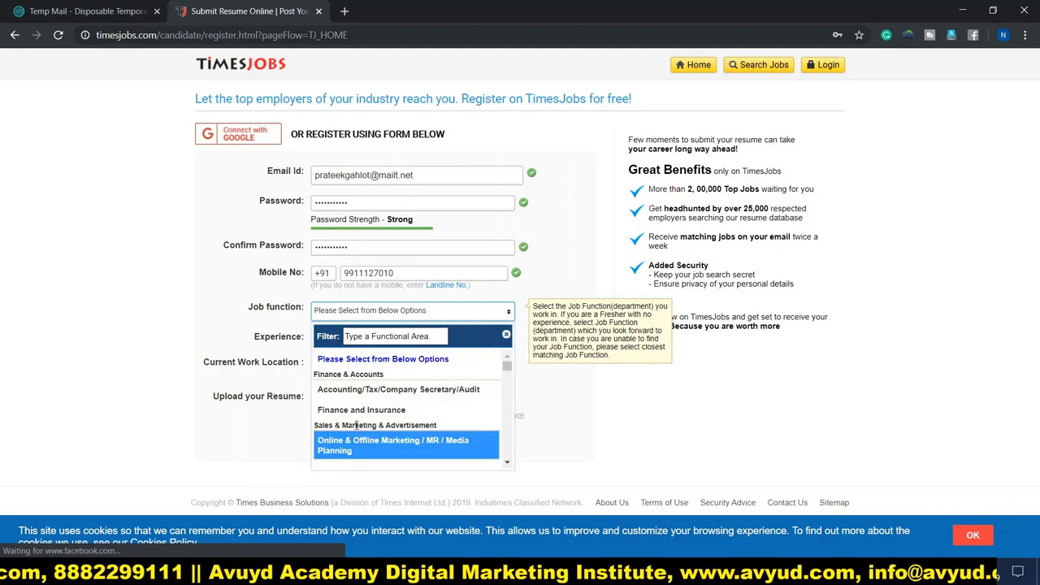
{"action": "scroll", "coordinate": [358, 427], "scroll_direction": "down", "scroll_amount": 3}
{"action": "scroll", "coordinate": [362, 426], "scroll_direction": "up", "scroll_amount": 5}
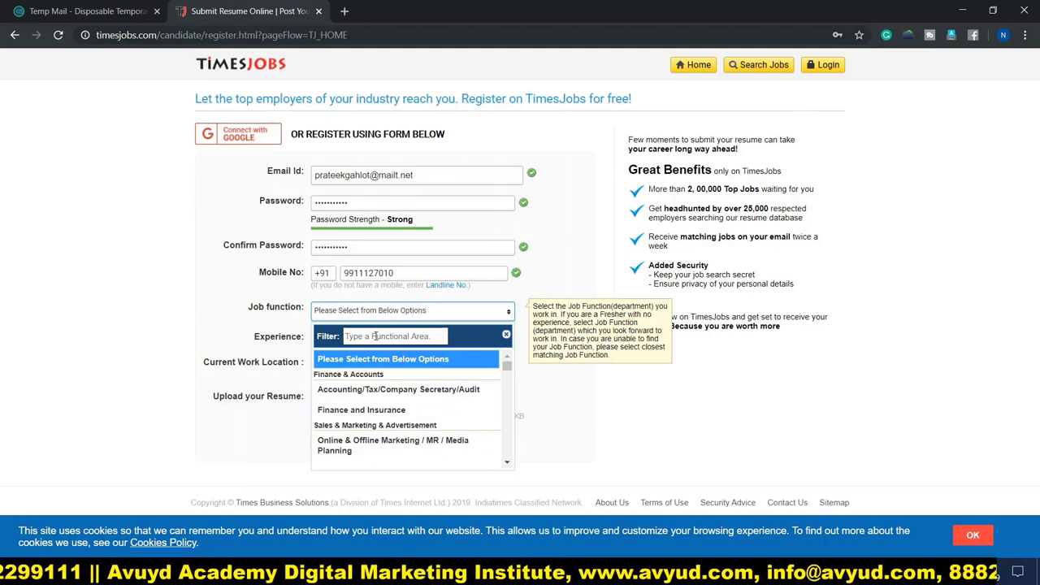
{"action": "type", "text": "mar"}
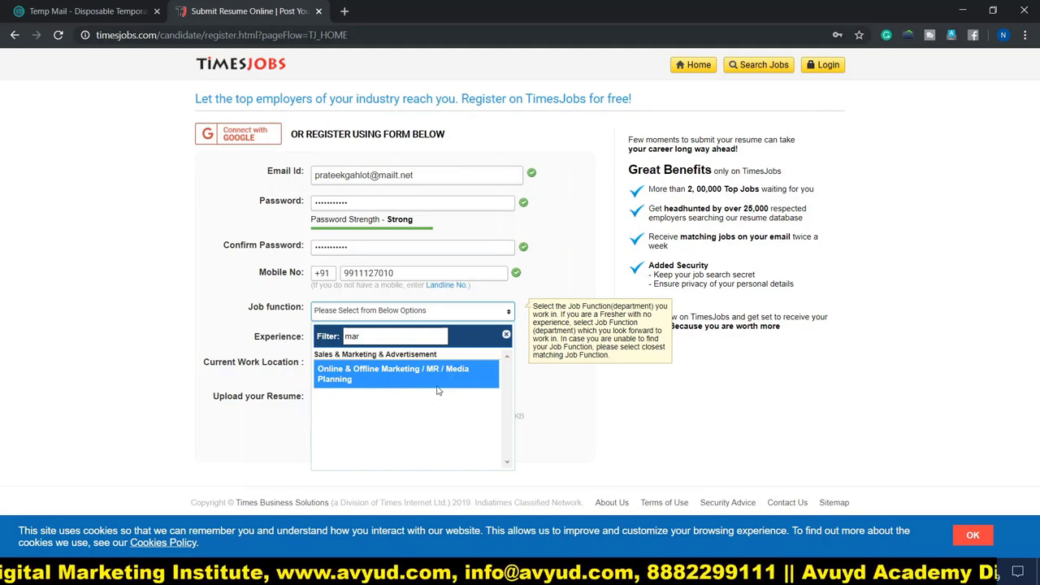
{"action": "left_click", "coordinate": [439, 384]}
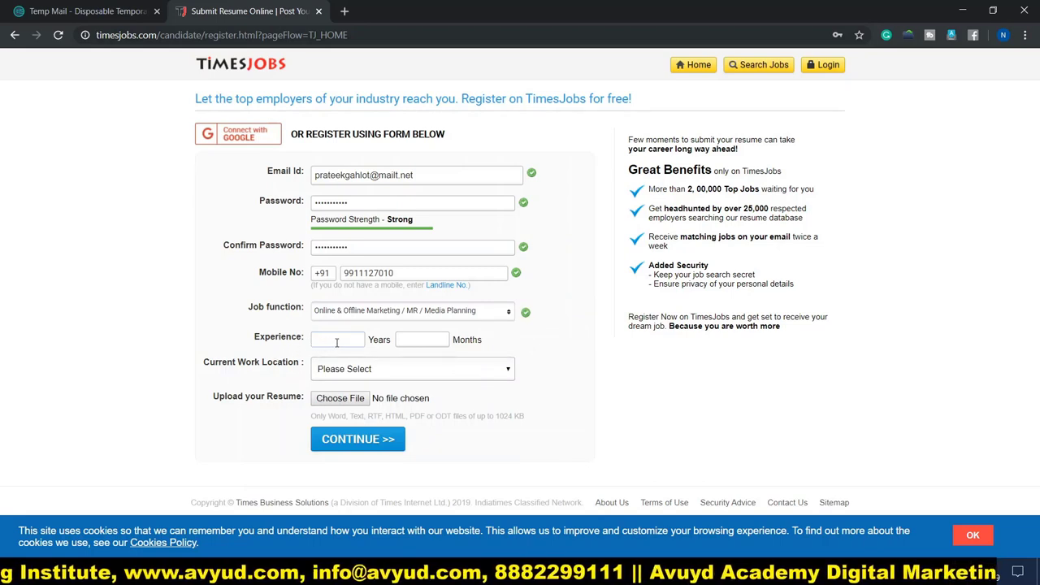
Enter 3 years 2 months of experience and choose Delhi as current work location.
{"action": "left_click", "coordinate": [337, 342]}
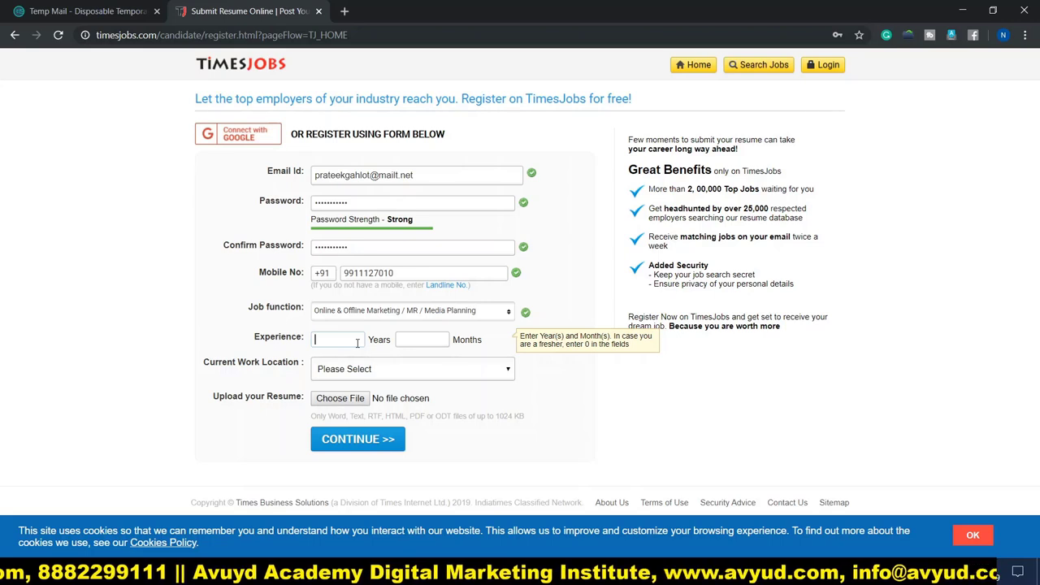
{"action": "type", "text": "3"}
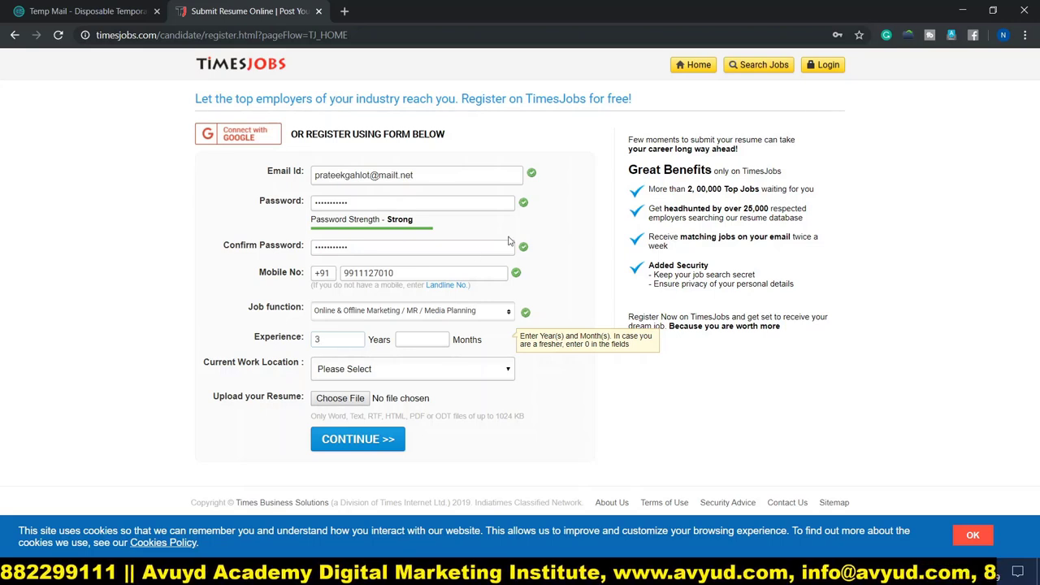
{"action": "left_click", "coordinate": [421, 342]}
{"action": "type", "text": "2"}
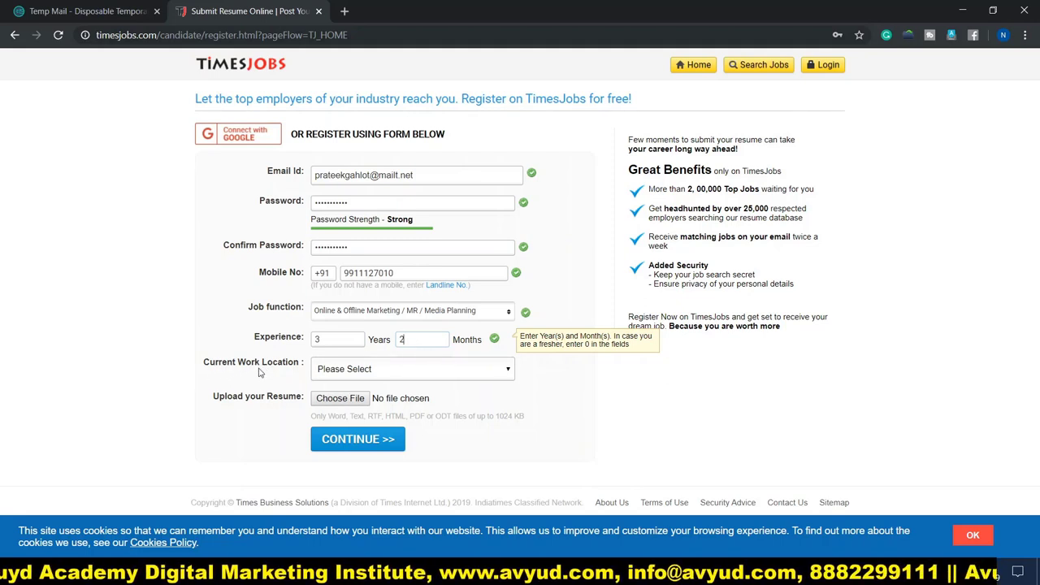
{"action": "left_click", "coordinate": [367, 372]}
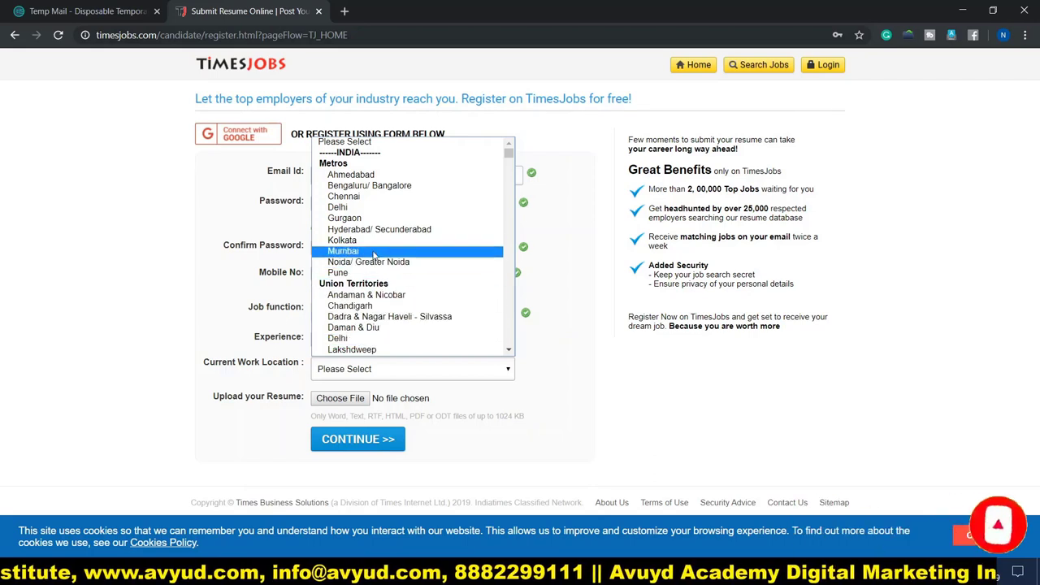
{"action": "left_click", "coordinate": [376, 210]}
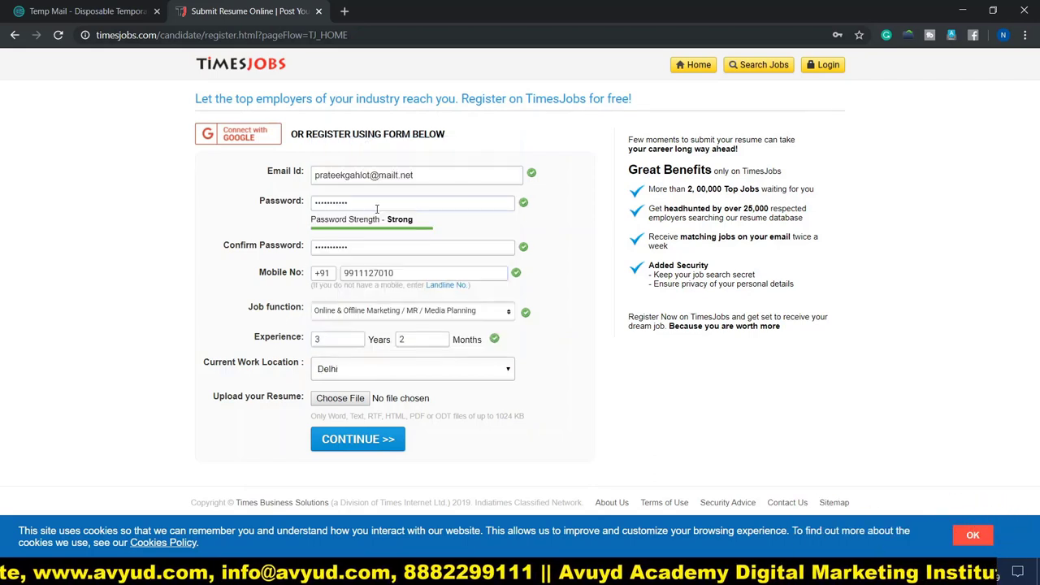
Attach the PDF resume and submit the registration with CONTINUE >>.
{"action": "left_click", "coordinate": [338, 398]}
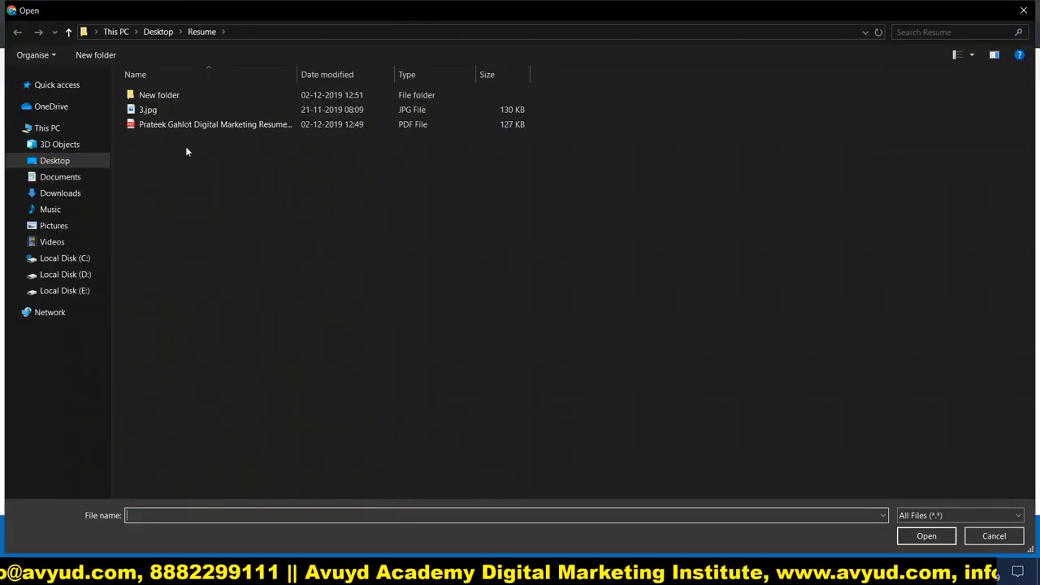
{"action": "double_click", "coordinate": [191, 127]}
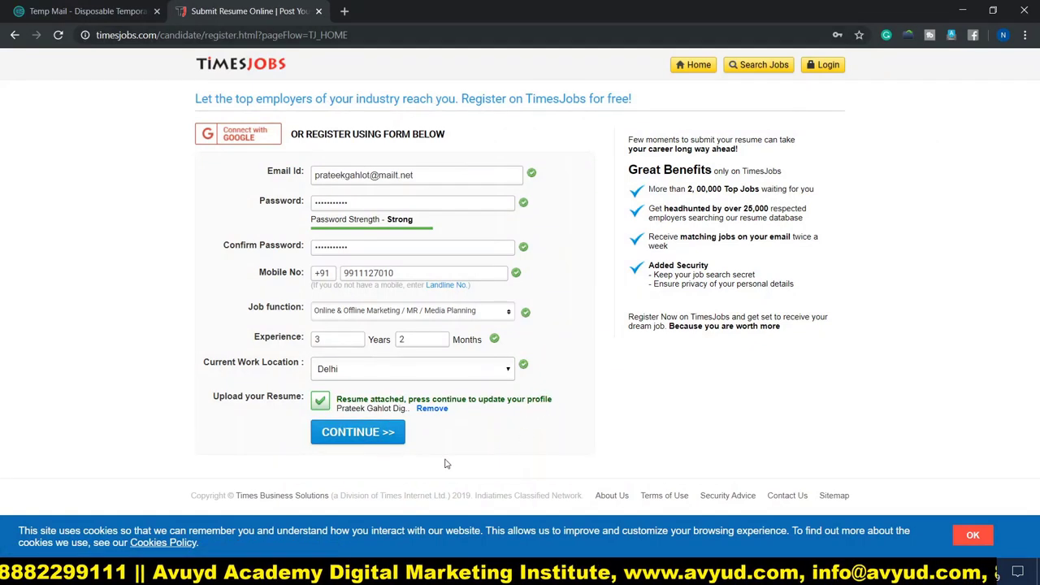
{"action": "left_click", "coordinate": [354, 434]}
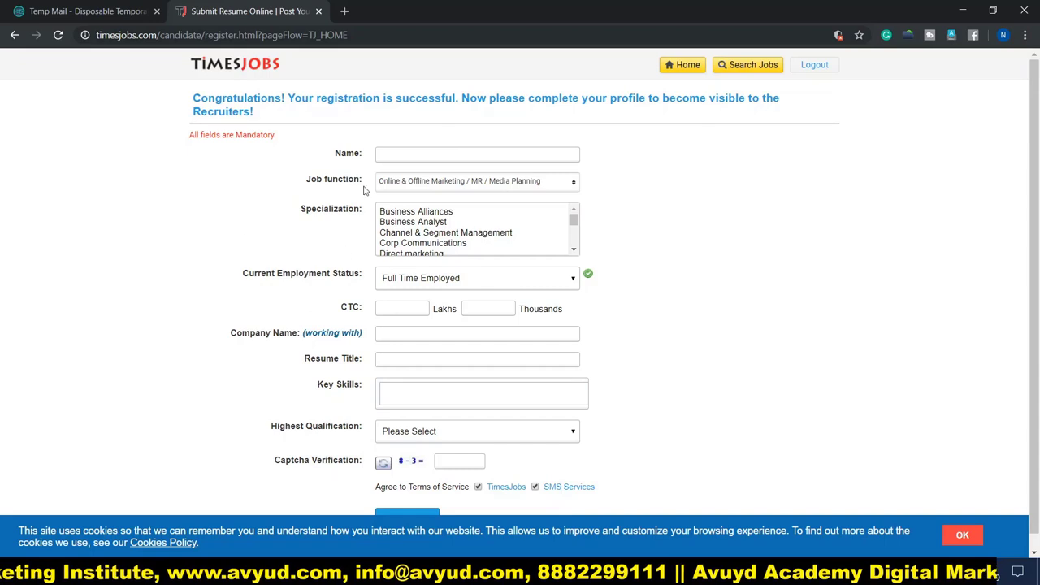
Enter the candidate's full name in the profile form.
{"action": "left_click", "coordinate": [379, 154]}
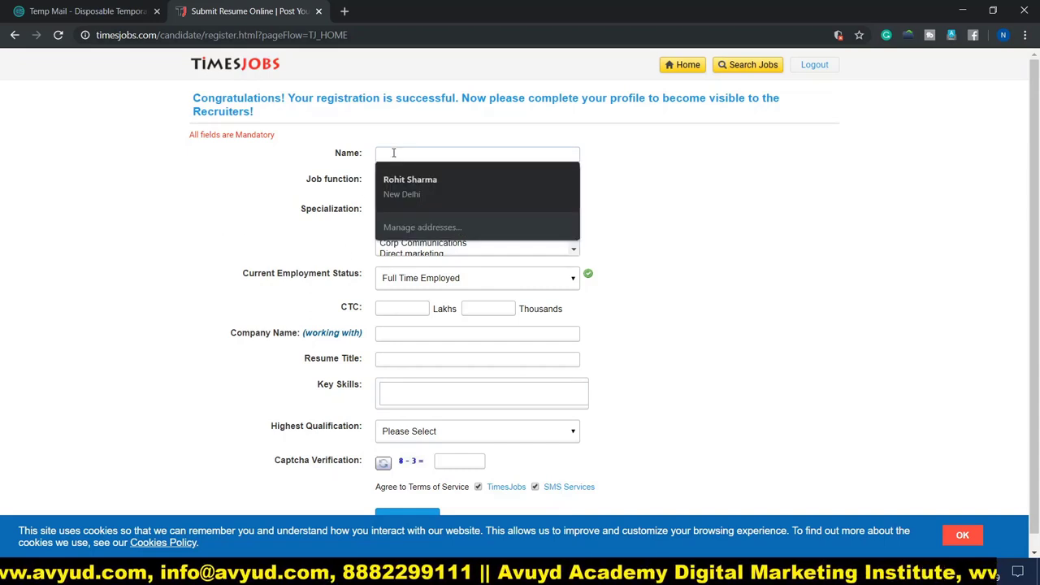
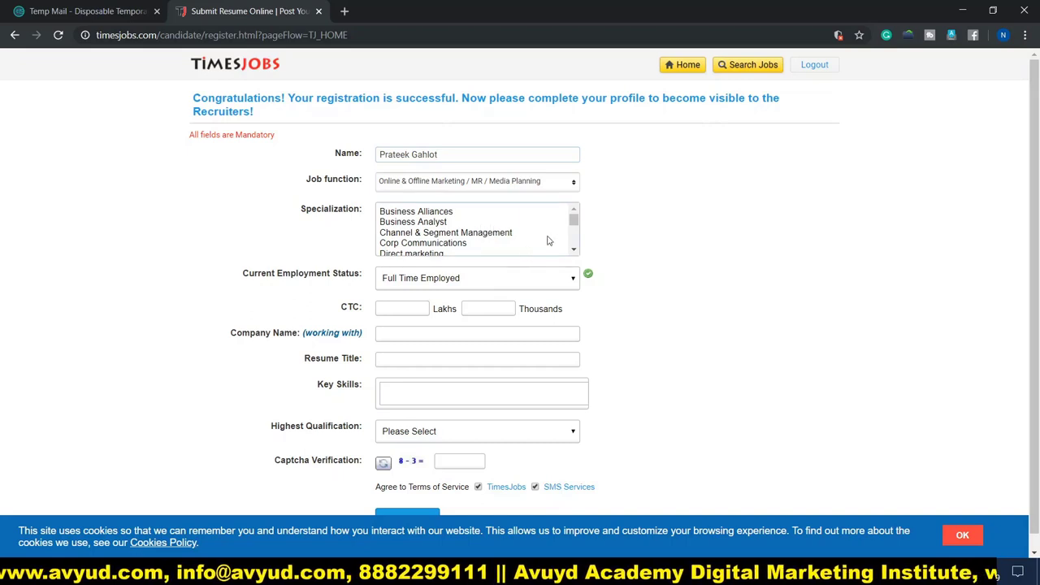
{"action": "left_click_drag", "start_coordinate": [573, 226], "coordinate": [576, 247]}
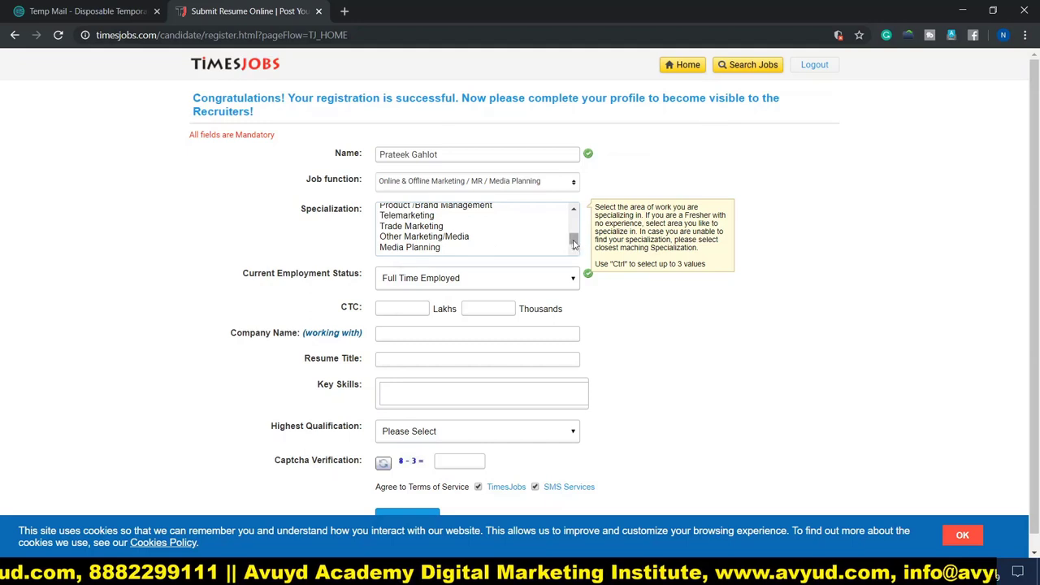
{"action": "left_click_drag", "start_coordinate": [575, 244], "coordinate": [573, 220]}
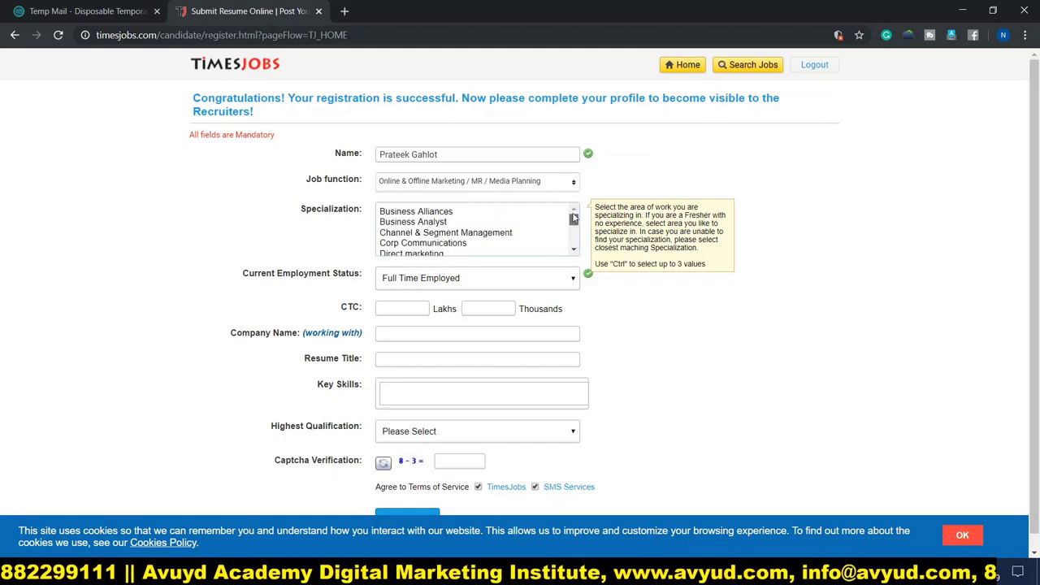
{"action": "left_click_drag", "start_coordinate": [573, 218], "coordinate": [576, 246]}
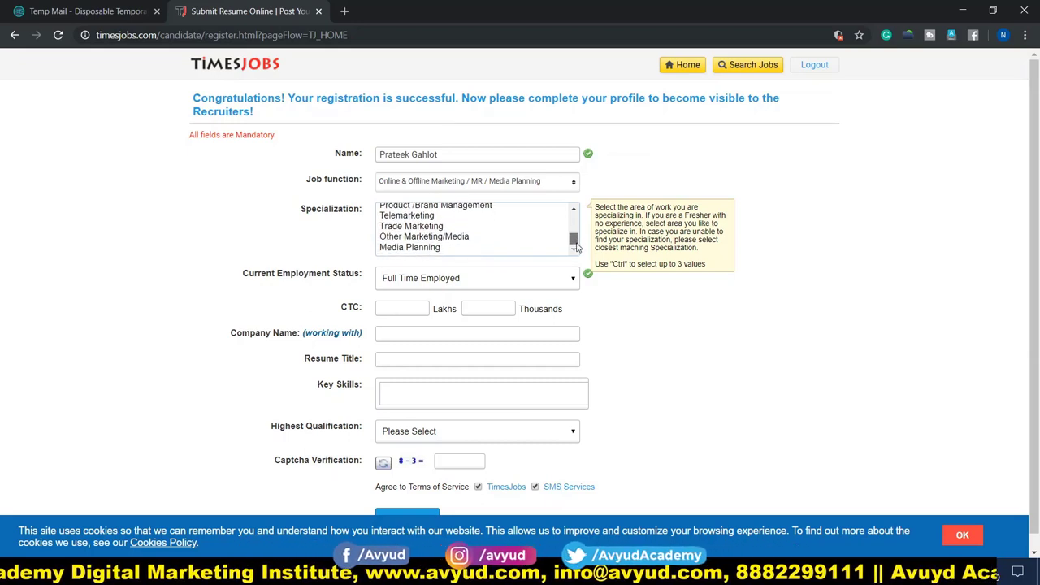
Choose Other Marketing/Media specialization and paste Online Marketing and related areas as other specializations.
{"action": "left_click", "coordinate": [415, 237]}
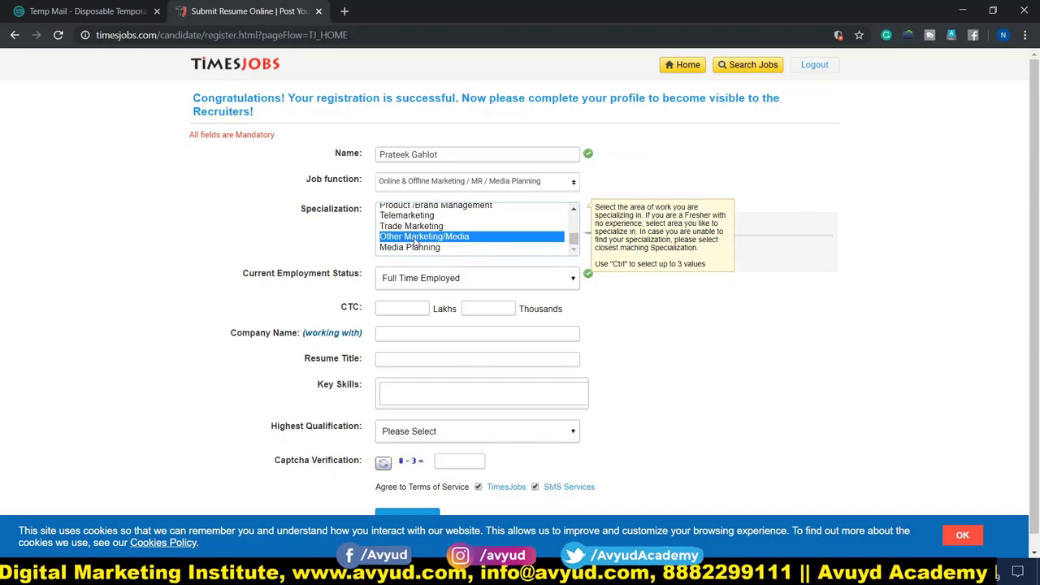
{"action": "left_click", "coordinate": [722, 305]}
{"action": "left_click", "coordinate": [335, 244]}
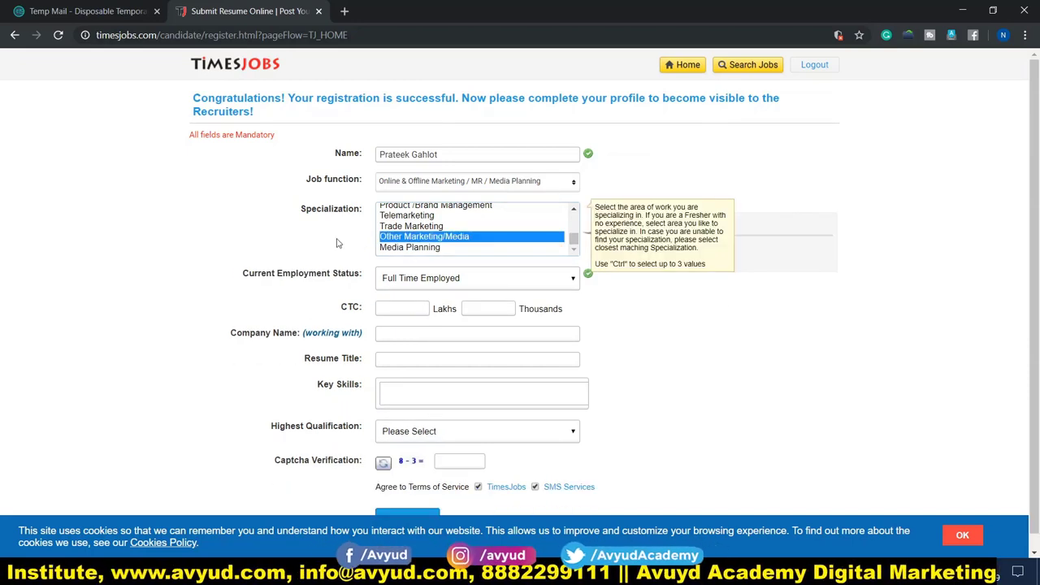
{"action": "left_click", "coordinate": [709, 300]}
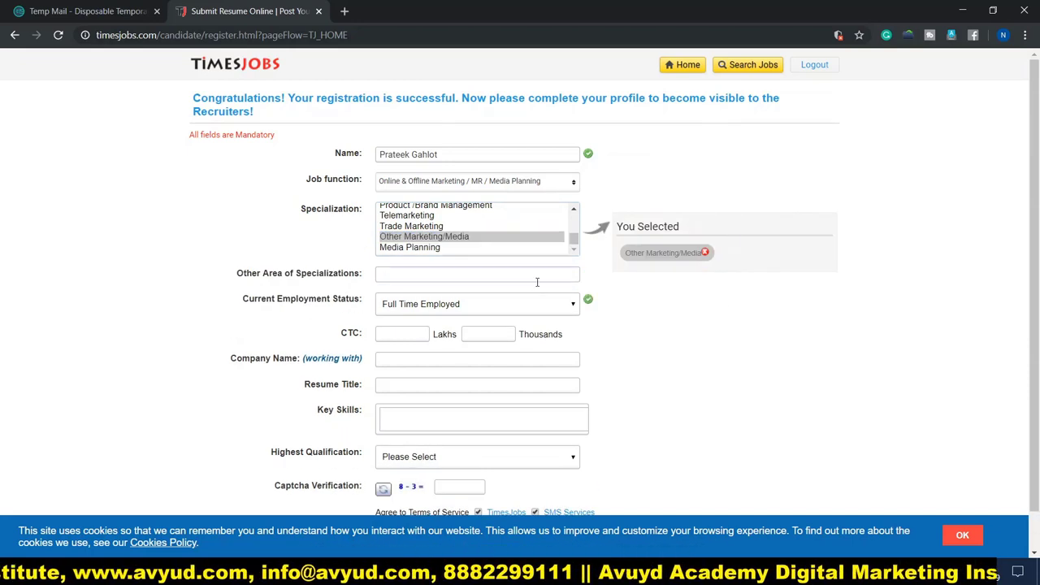
{"action": "left_click", "coordinate": [383, 278]}
{"action": "scroll", "coordinate": [312, 272], "scroll_direction": "down", "scroll_amount": 1}
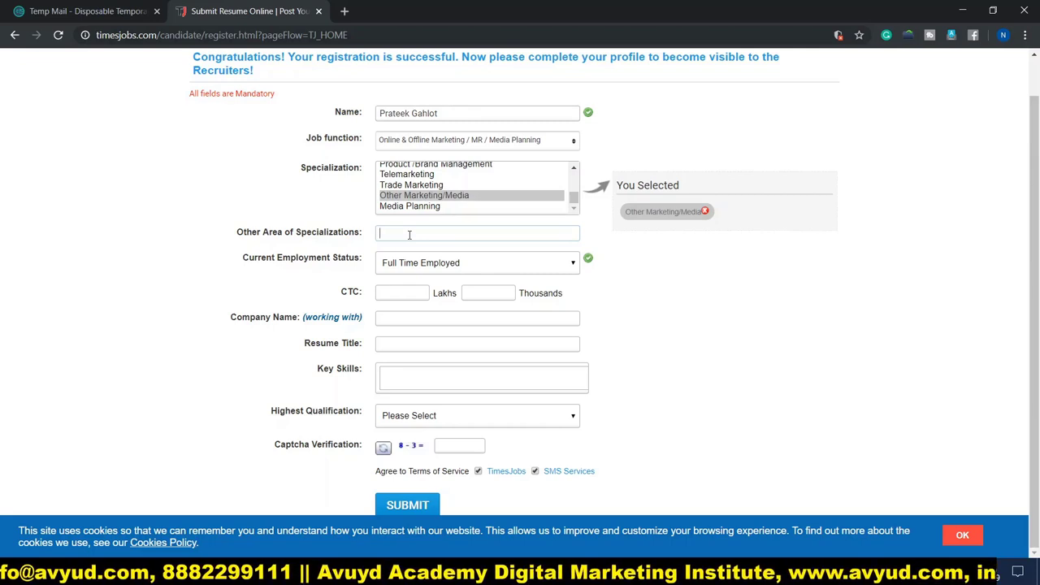
{"action": "type", "text": "Online Marketing"}
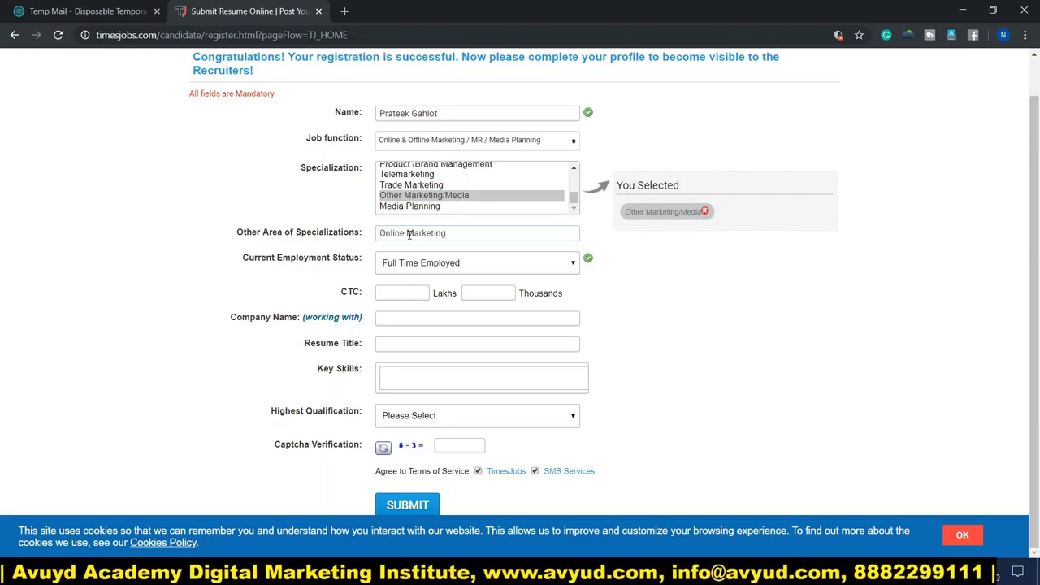
{"action": "key", "text": "ctrl+v"}
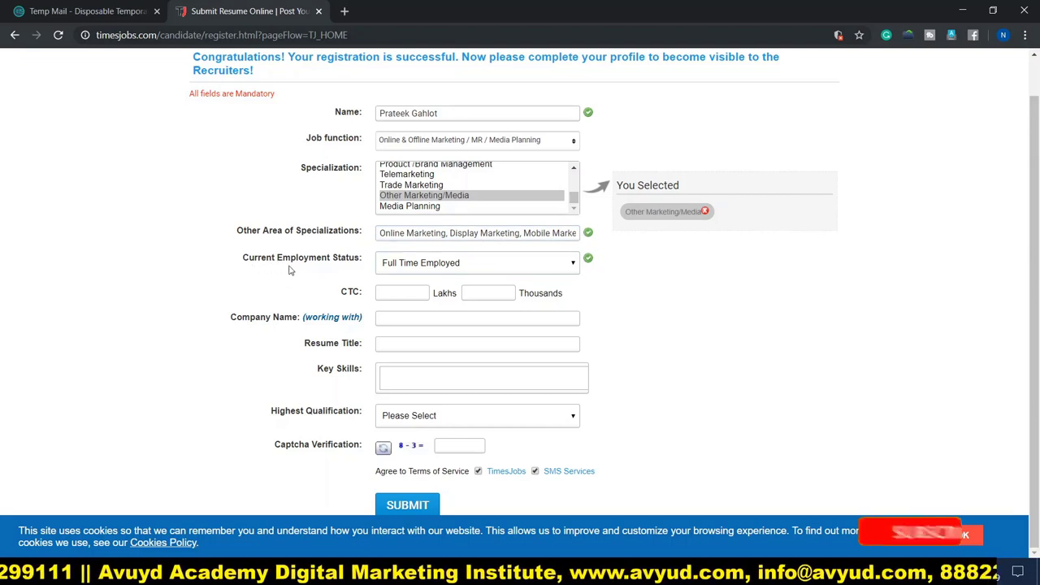
Keep Full Time Employed status and set CTC to 4 Lakhs 80 Thousands.
{"action": "left_click", "coordinate": [572, 264]}
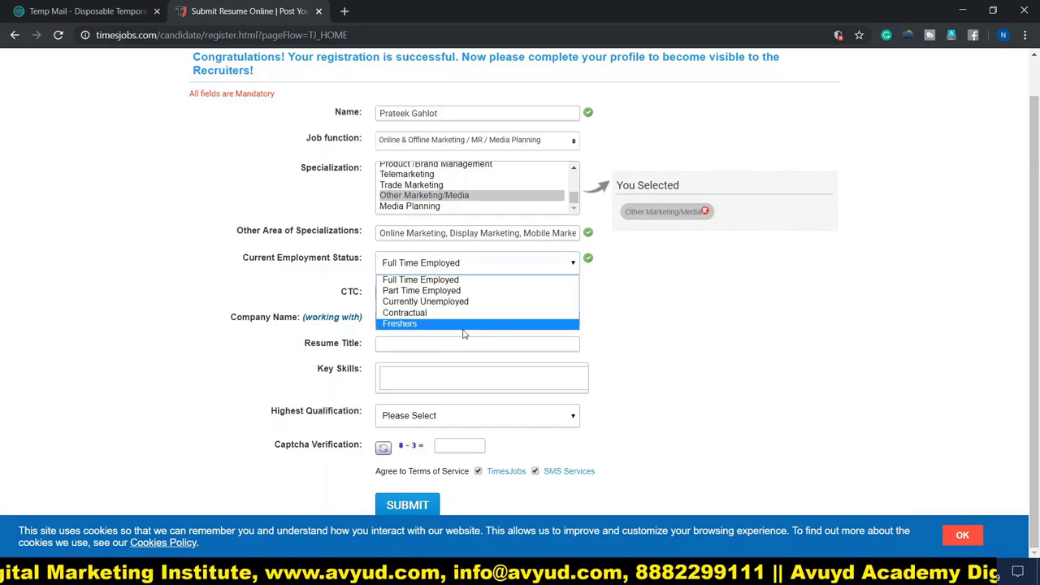
{"action": "left_click", "coordinate": [474, 284]}
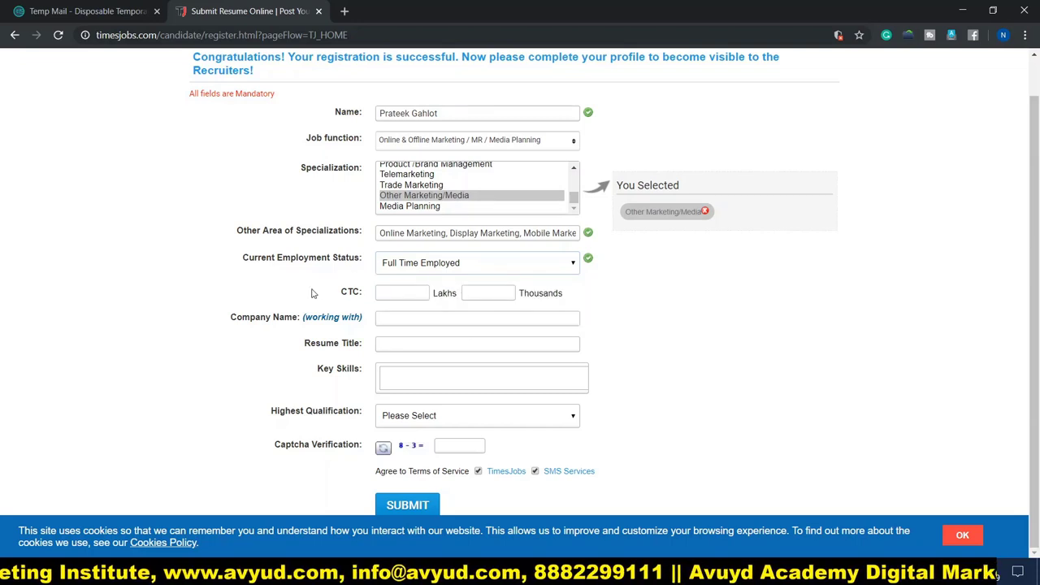
{"action": "left_click", "coordinate": [412, 296]}
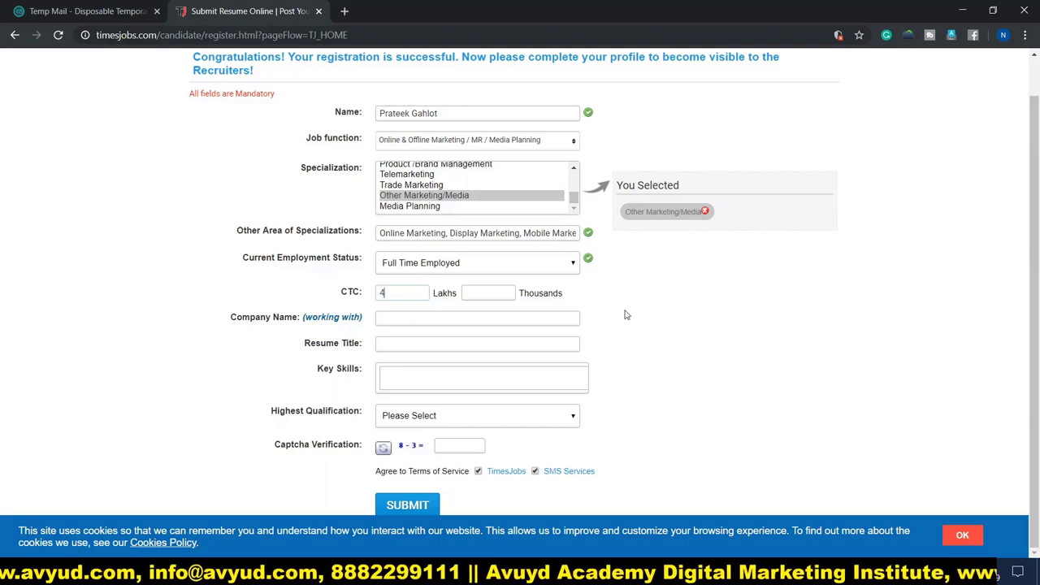
{"action": "left_click", "coordinate": [493, 297]}
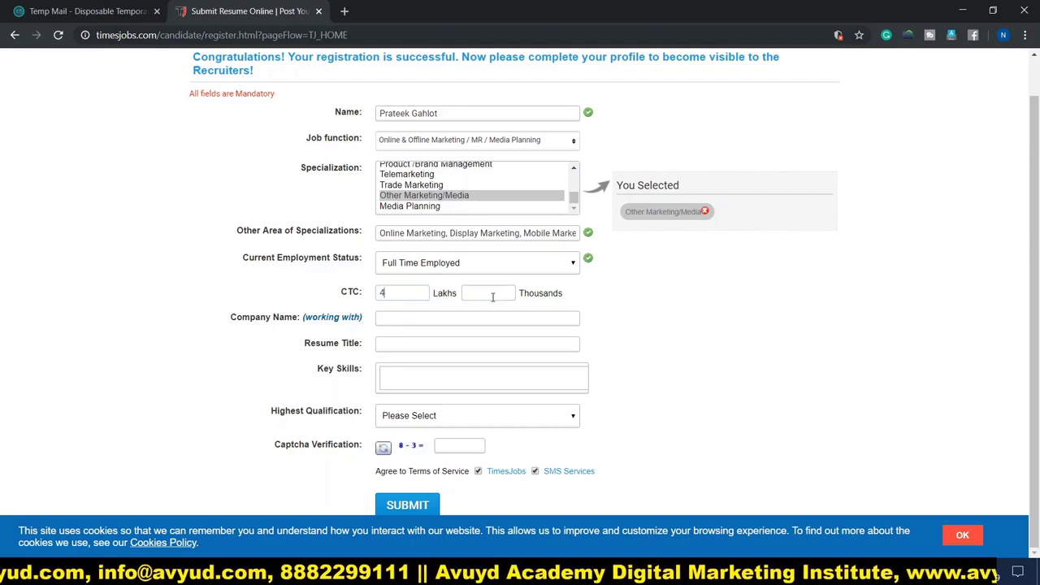
{"action": "left_click", "coordinate": [400, 294]}
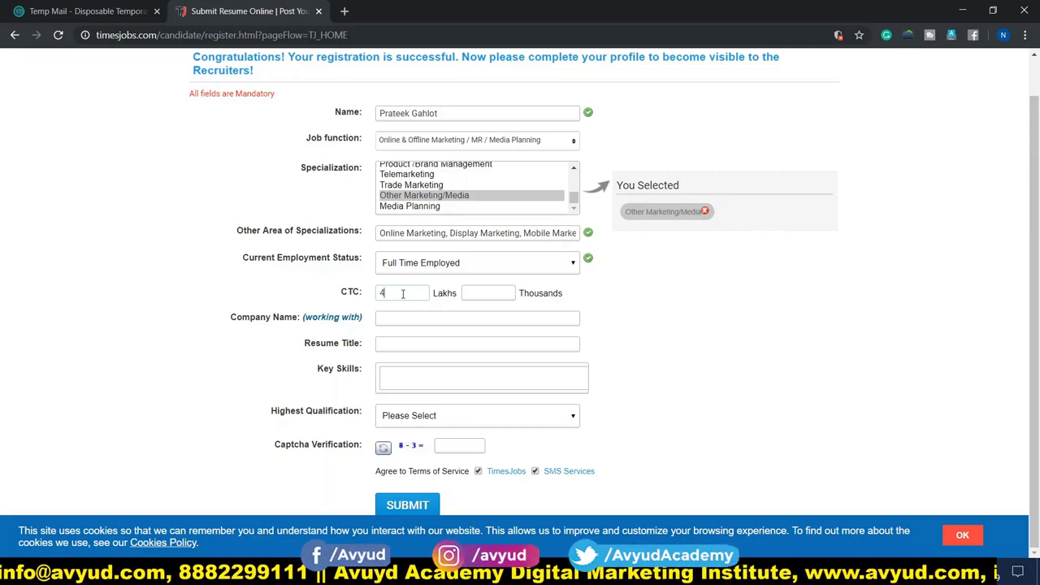
{"action": "left_click", "coordinate": [488, 292]}
{"action": "type", "text": "80"}
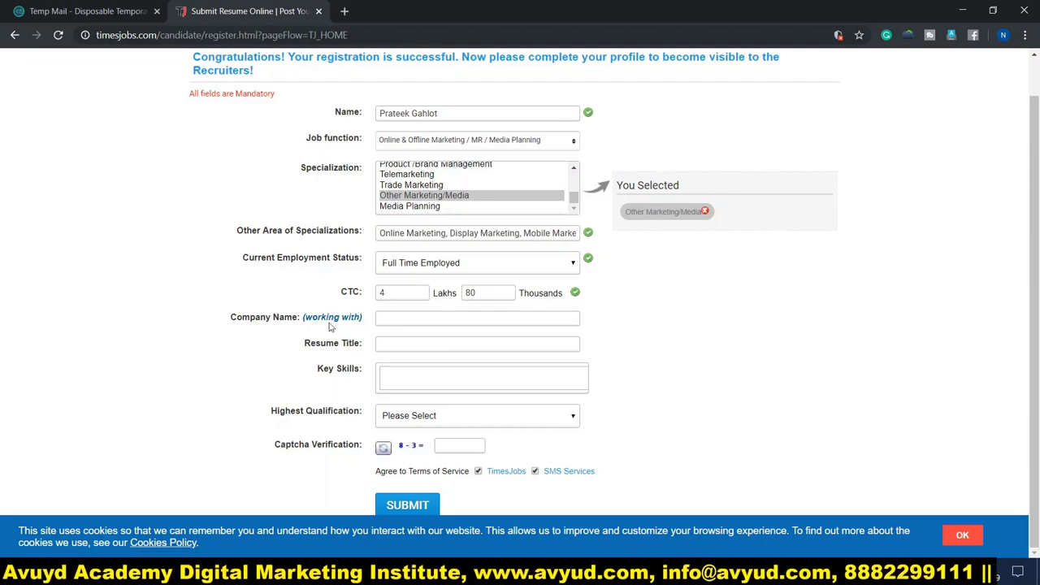
Enter company Excel Net Solutions Pvt Ltd and resume title Digital Marketing Executive, then select Key Skills.
{"action": "left_click", "coordinate": [400, 319]}
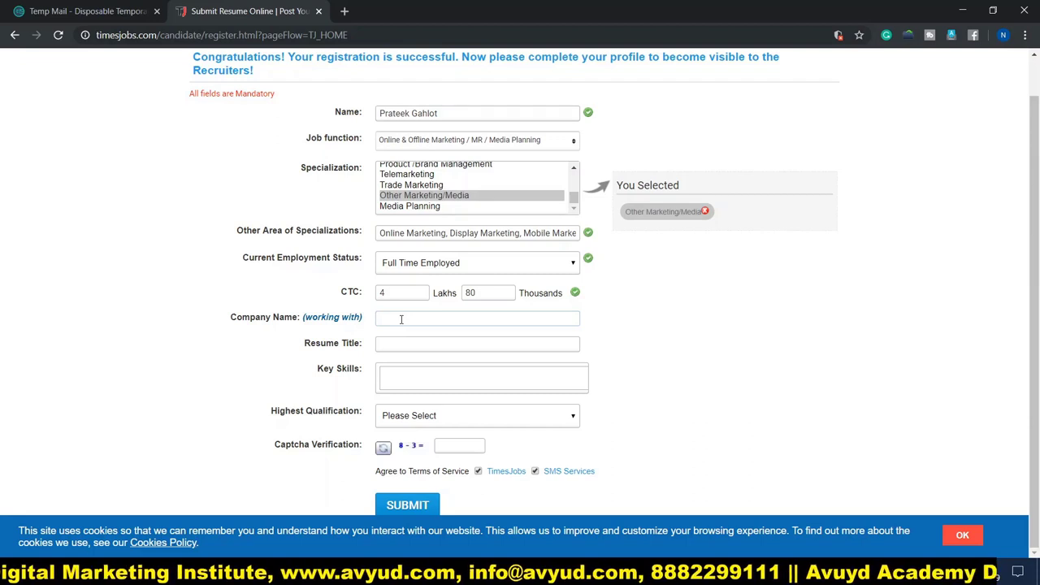
{"action": "type", "text": "Excel Net Solutions Pvt Ltd"}
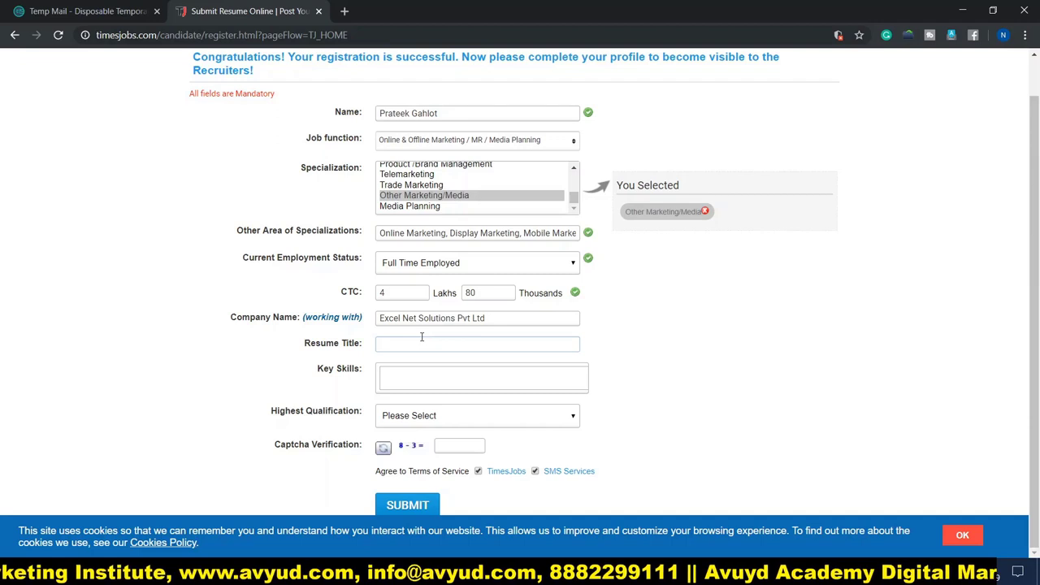
{"action": "left_click", "coordinate": [393, 344]}
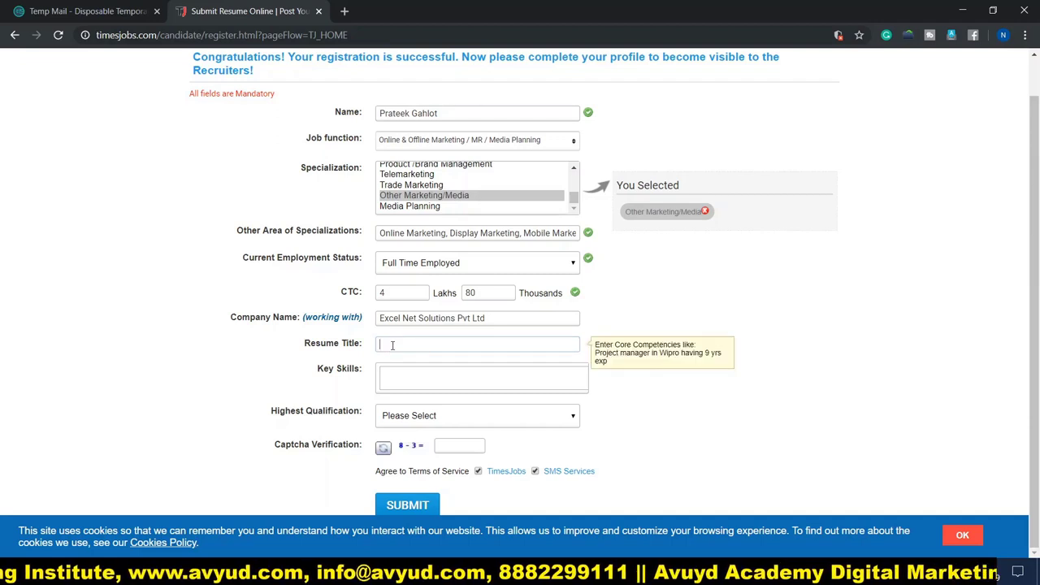
{"action": "type", "text": "Digital Marketing Executive"}
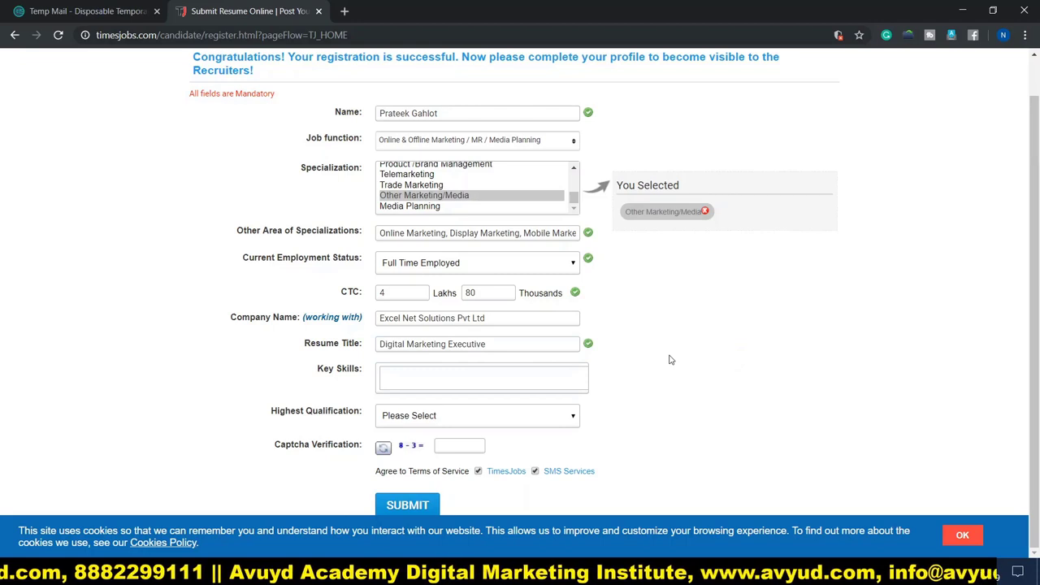
{"action": "left_click", "coordinate": [397, 375]}
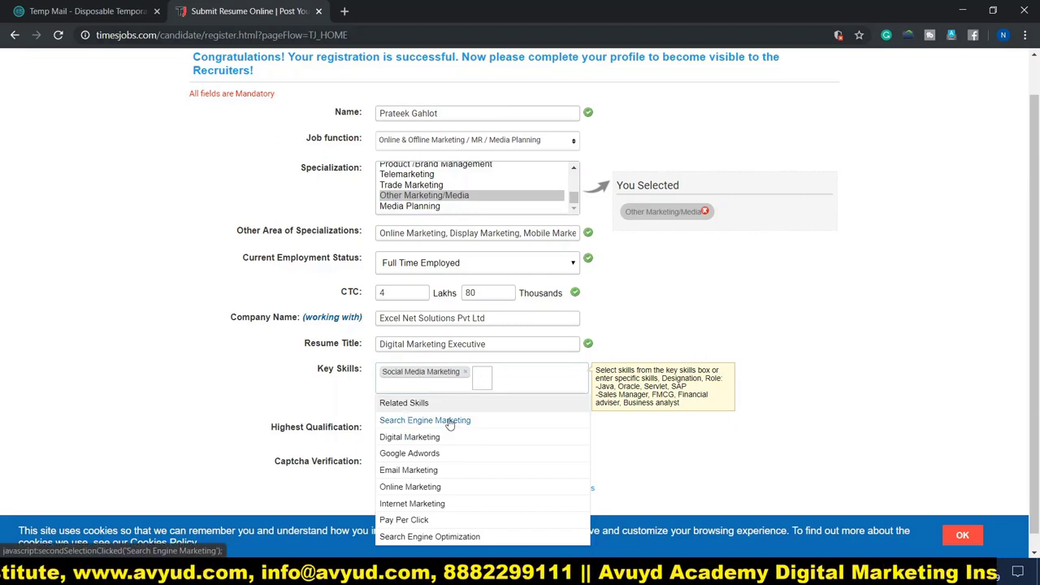
Add Search Engine Marketing, Search Engine Optimization, seo analyst, senior seo analyst and Internet Marketing skills.
{"action": "left_click", "coordinate": [450, 421]}
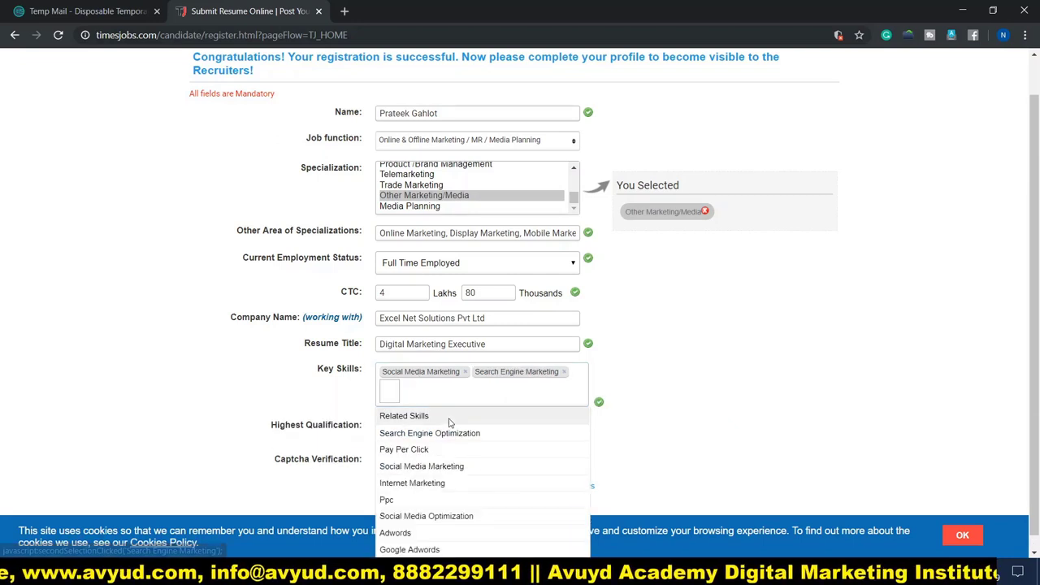
{"action": "left_click", "coordinate": [399, 436]}
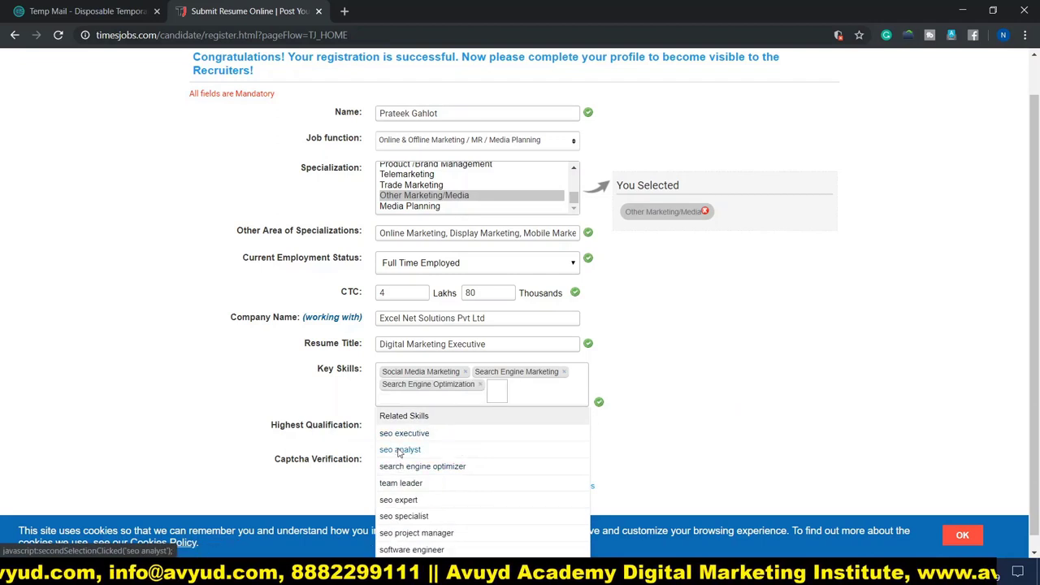
{"action": "left_click", "coordinate": [398, 450]}
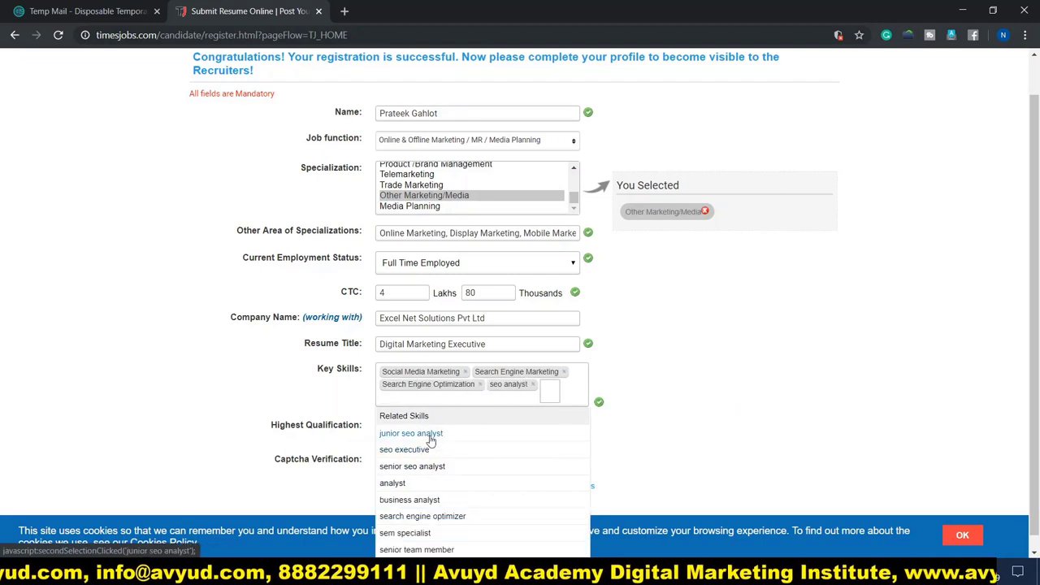
{"action": "left_click", "coordinate": [399, 468]}
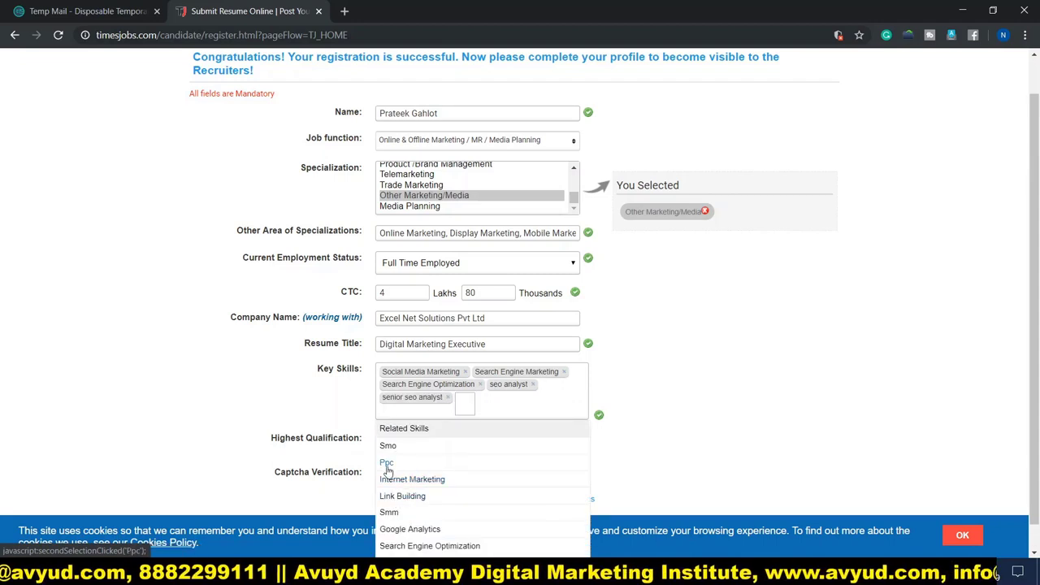
{"action": "left_click", "coordinate": [402, 484]}
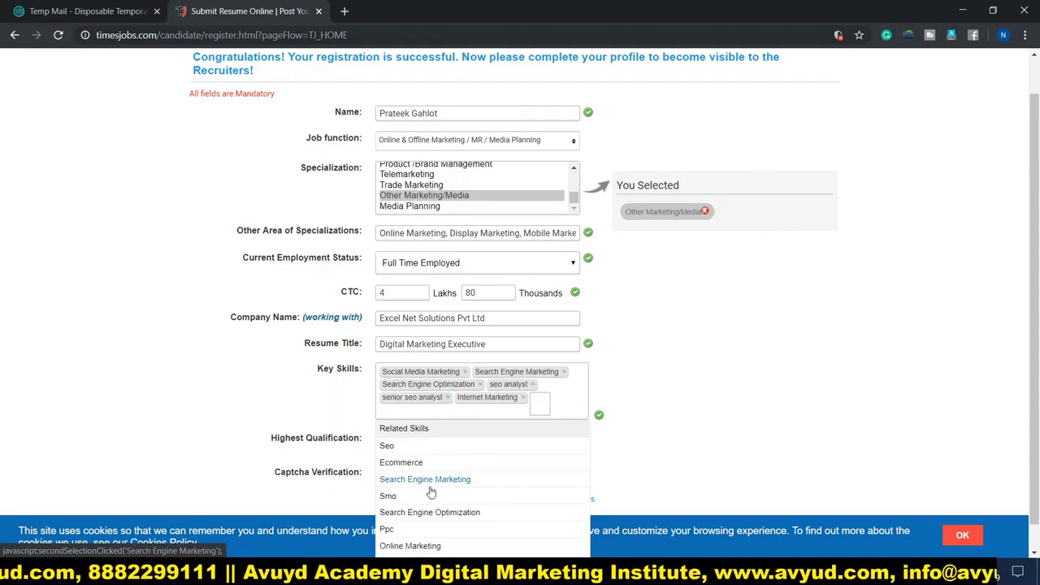
Add Ecommerce, Digital Marketing and Social Media Marketing from new suggestions, then close the suggestions list.
{"action": "left_click", "coordinate": [408, 481]}
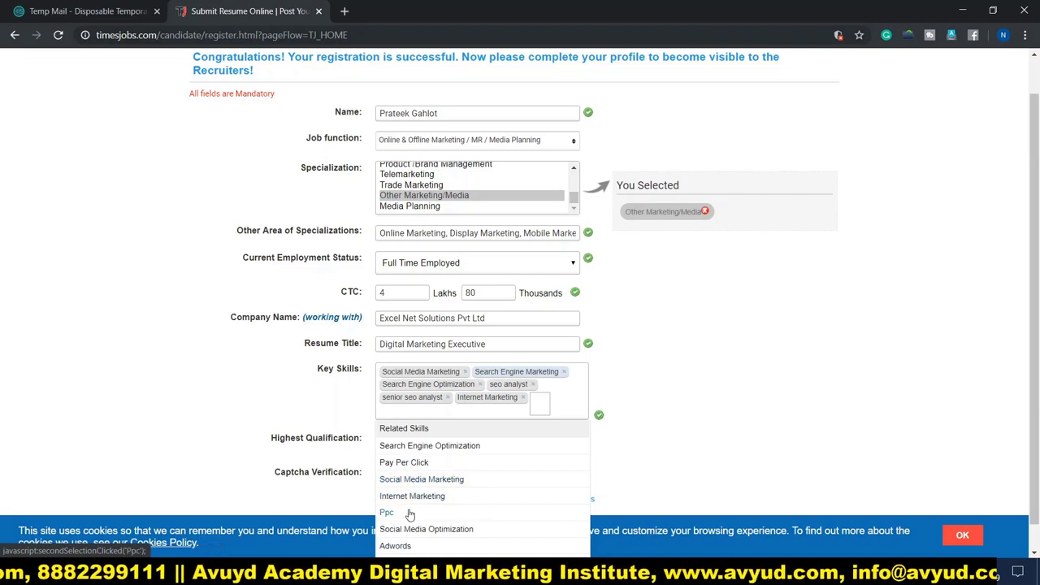
{"action": "left_click", "coordinate": [407, 496]}
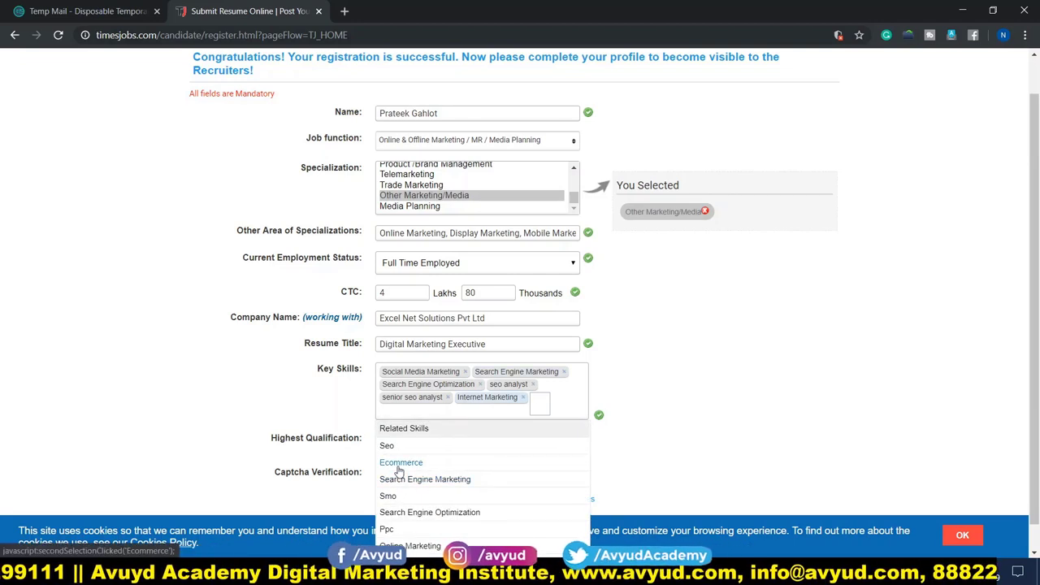
{"action": "left_click", "coordinate": [399, 466]}
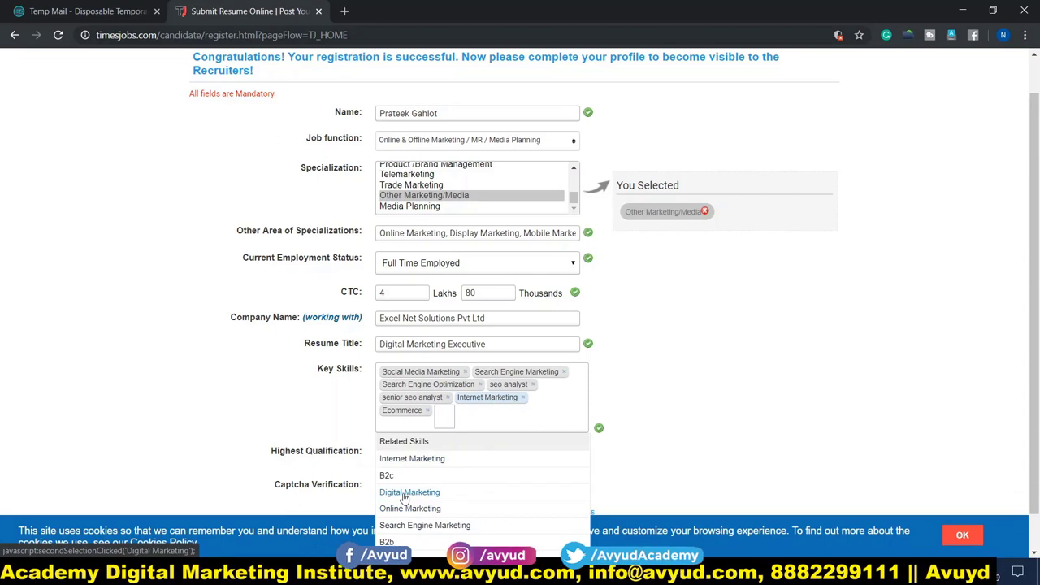
{"action": "left_click", "coordinate": [410, 492]}
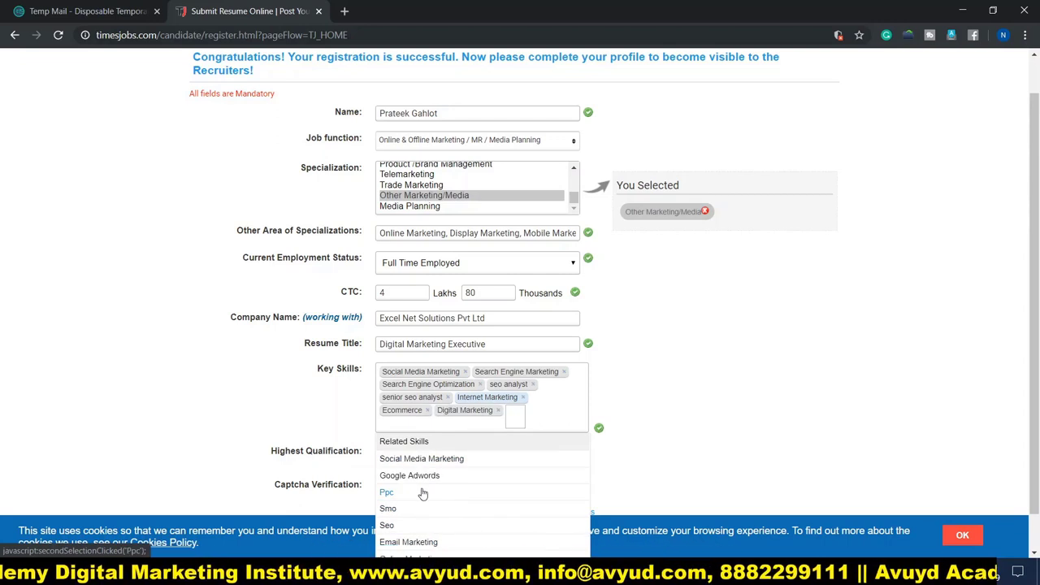
{"action": "left_click", "coordinate": [453, 459]}
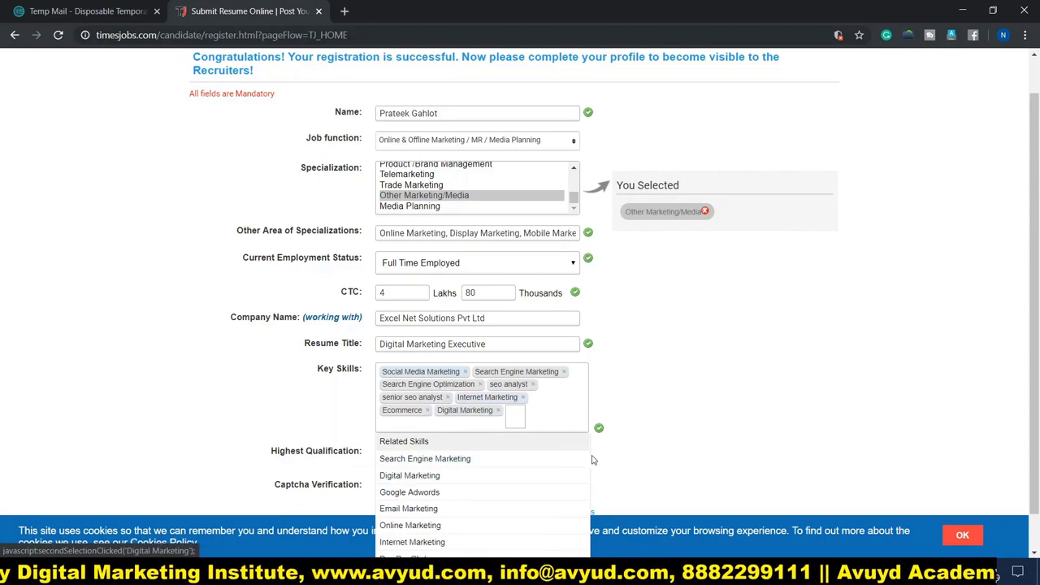
{"action": "left_click", "coordinate": [193, 400]}
{"action": "scroll", "coordinate": [195, 399], "scroll_direction": "down", "scroll_amount": 1}
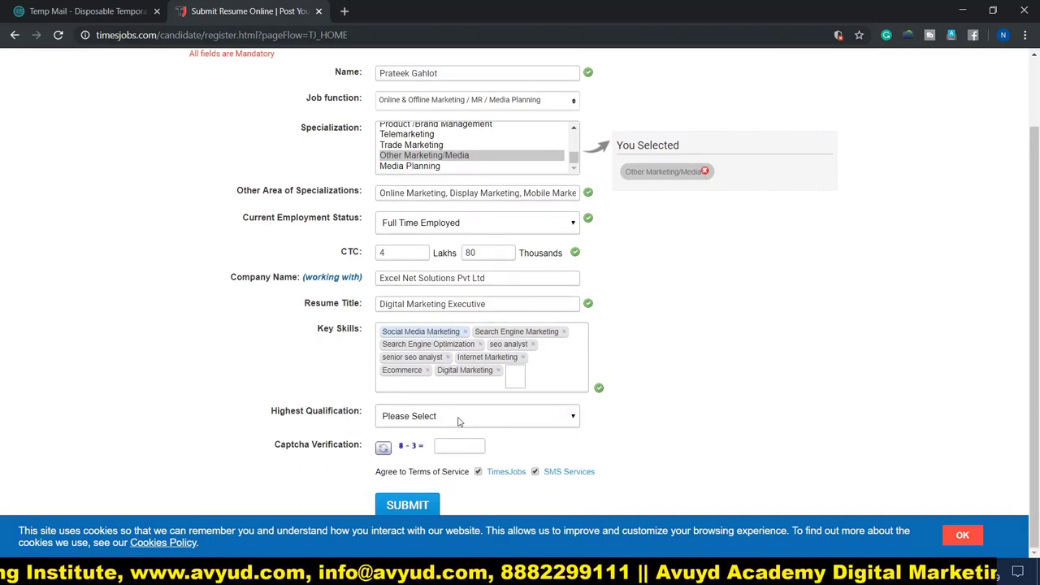
Choose MBA/ PGDM as highest qualification, answer the captcha with 5, and submit.
{"action": "left_click", "coordinate": [459, 419]}
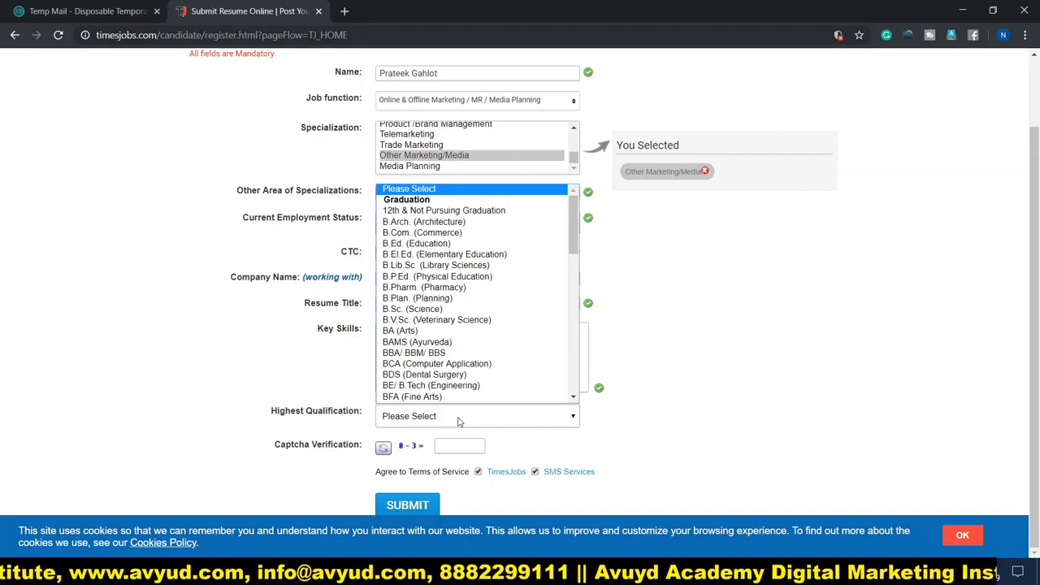
{"action": "scroll", "coordinate": [439, 382], "scroll_direction": "down", "scroll_amount": 5}
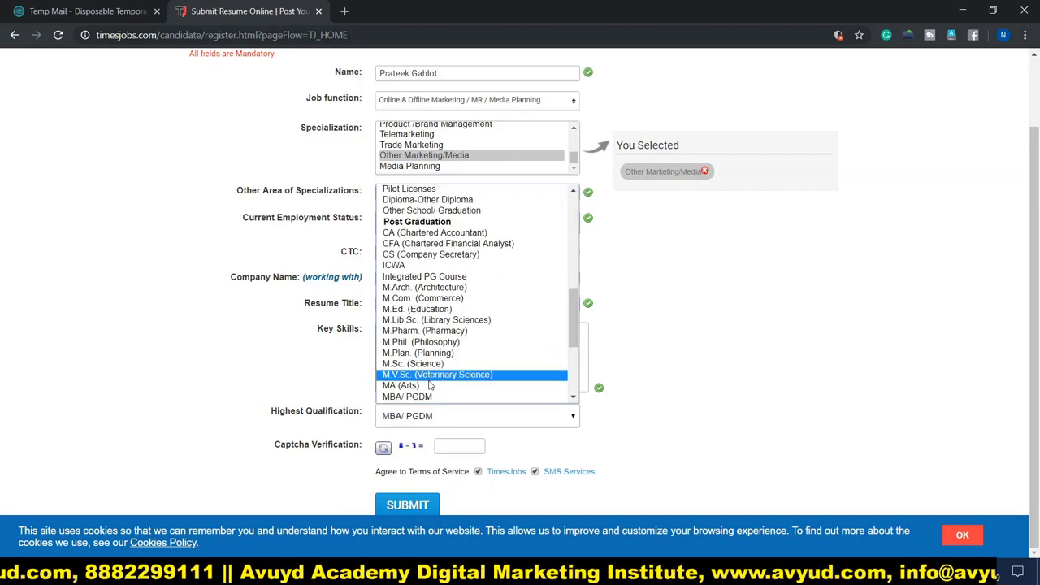
{"action": "left_click", "coordinate": [424, 397]}
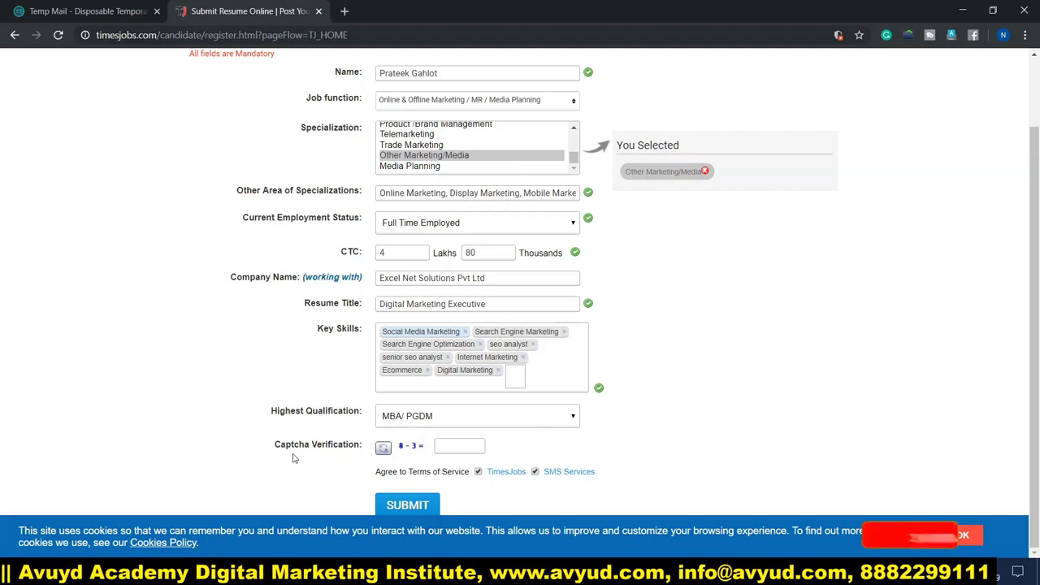
{"action": "left_click", "coordinate": [458, 448]}
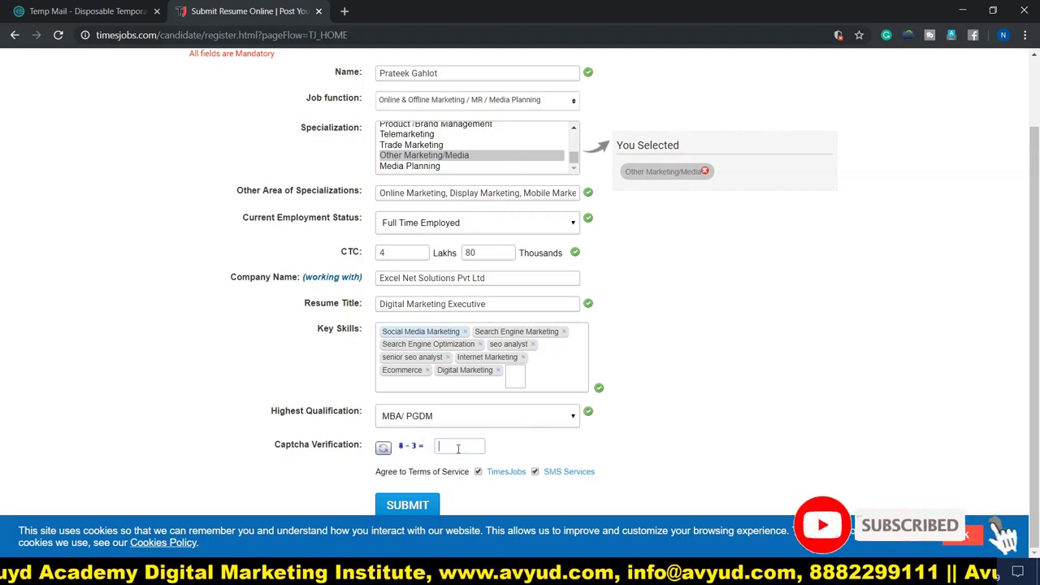
{"action": "type", "text": "5"}
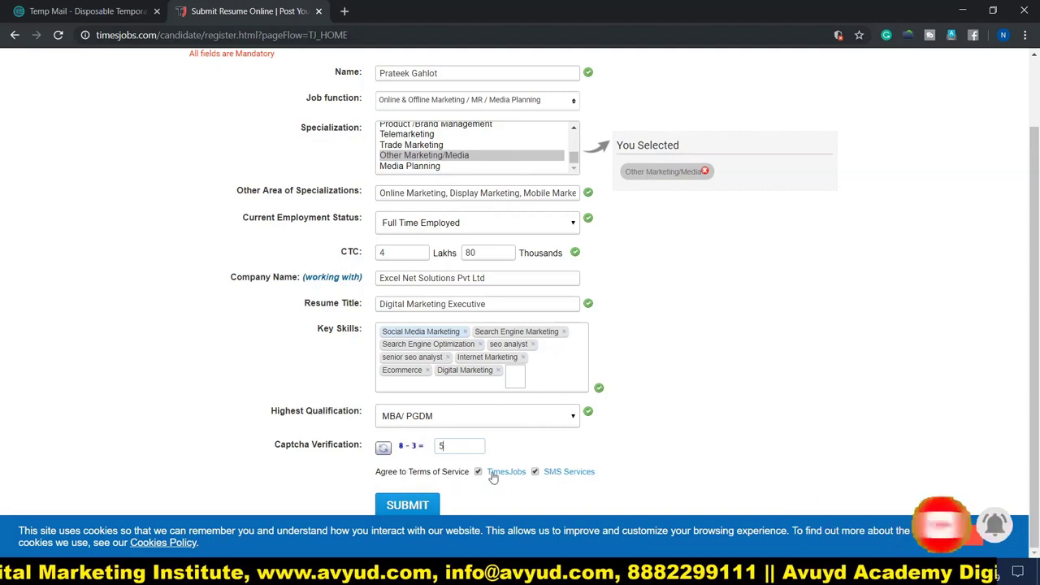
{"action": "left_click", "coordinate": [406, 505]}
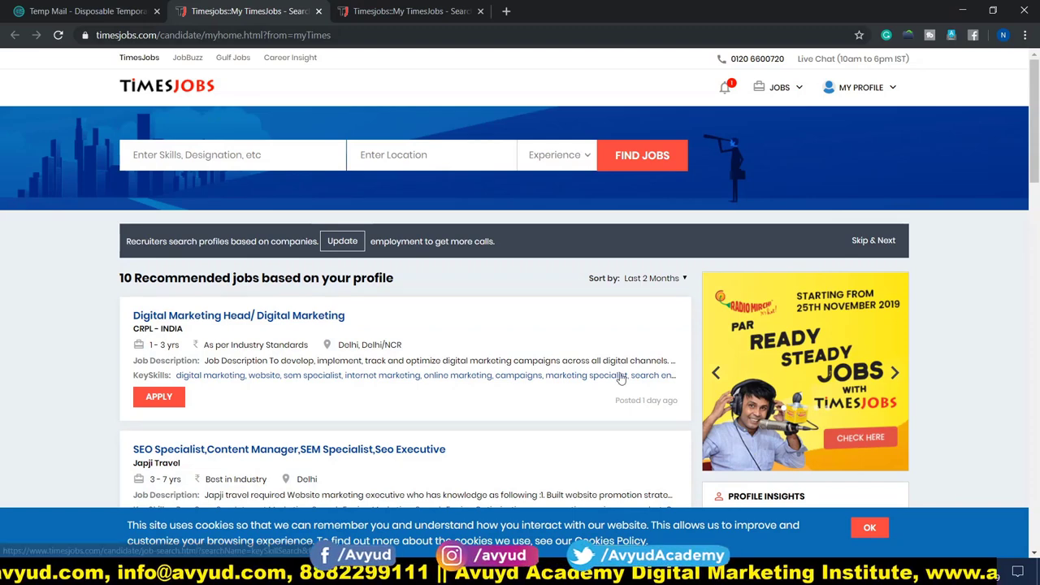
Go to Edit Profile from the MY PROFILE menu.
{"action": "left_click", "coordinate": [889, 88]}
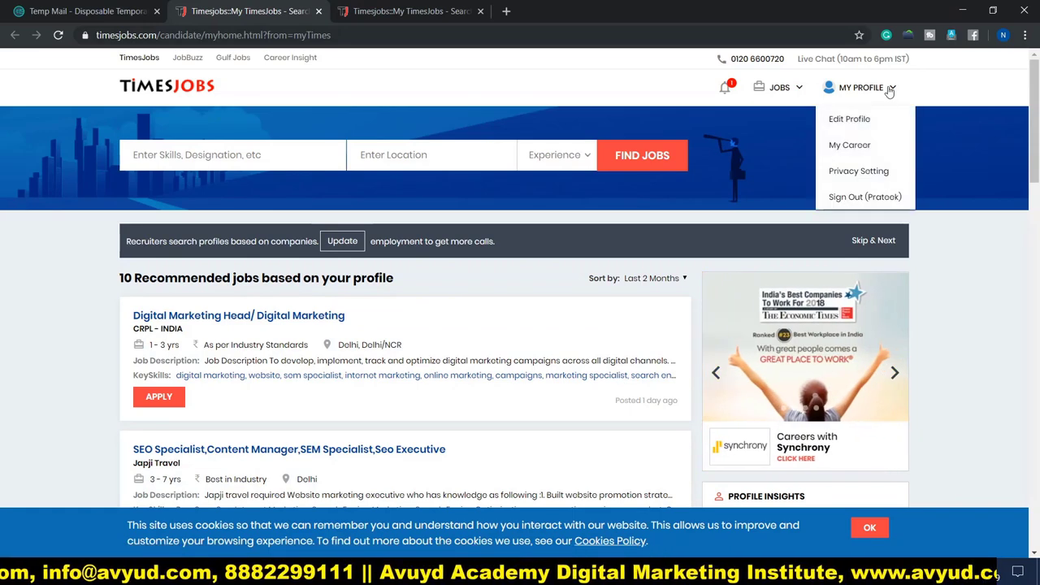
{"action": "left_click", "coordinate": [837, 121]}
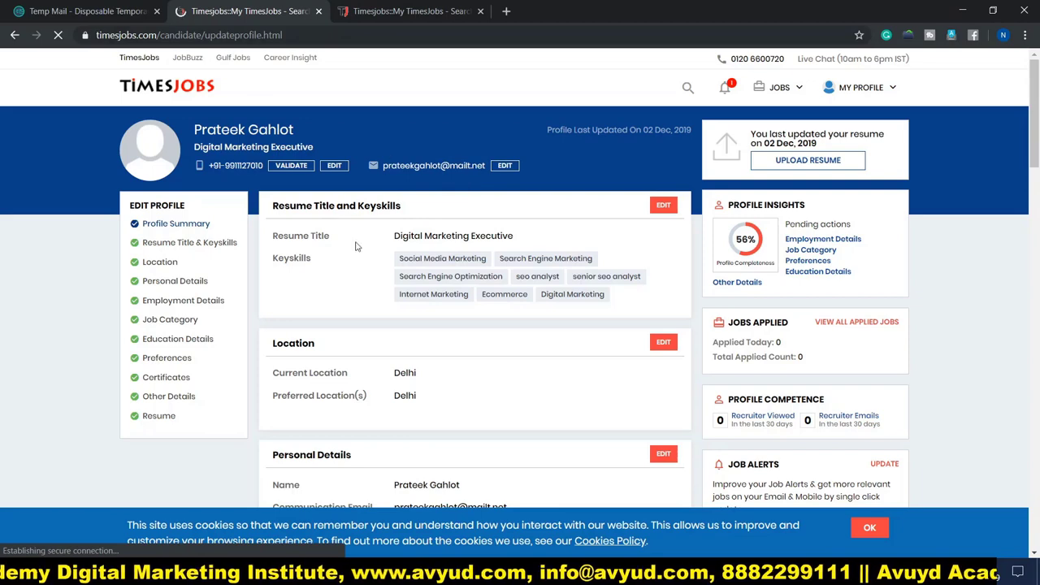
Set gender to Male and date of birth to 1 Jan 1995.
{"action": "scroll", "coordinate": [385, 265], "scroll_direction": "down", "scroll_amount": 2}
{"action": "scroll", "coordinate": [307, 267], "scroll_direction": "down", "scroll_amount": 2}
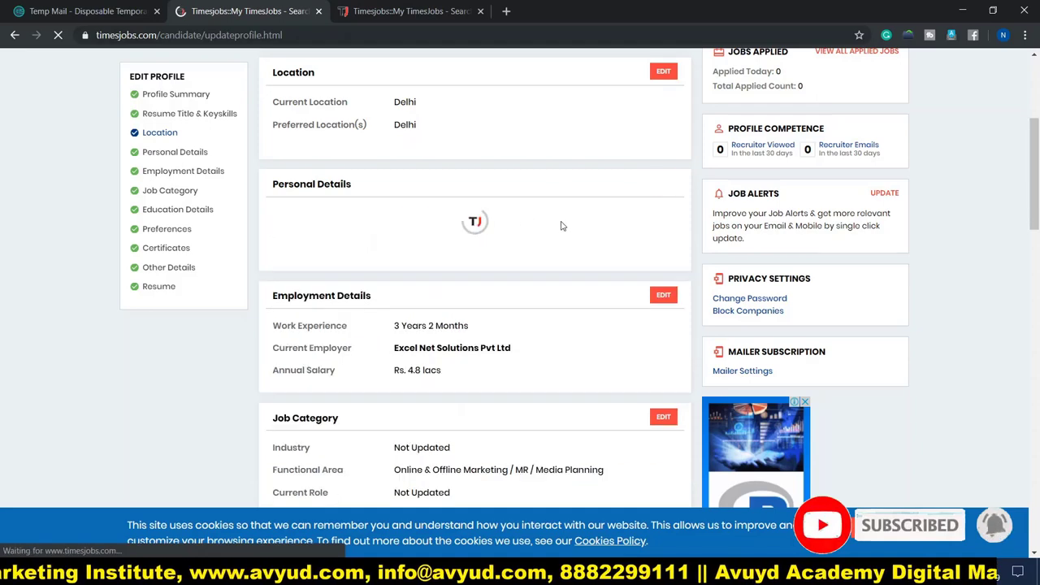
{"action": "scroll", "coordinate": [449, 310], "scroll_direction": "down", "scroll_amount": 2}
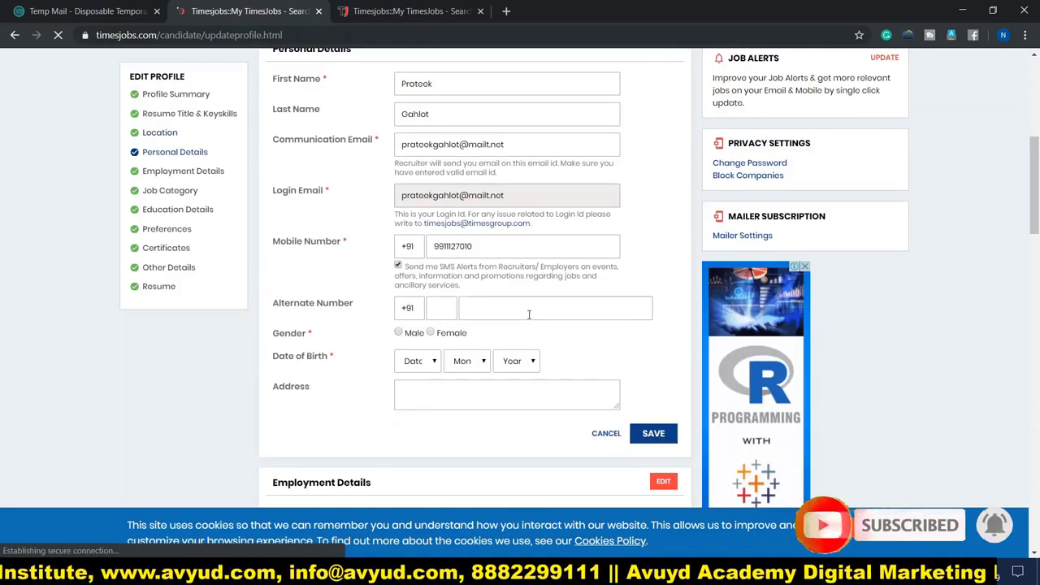
{"action": "scroll", "coordinate": [400, 207], "scroll_direction": "down", "scroll_amount": 2}
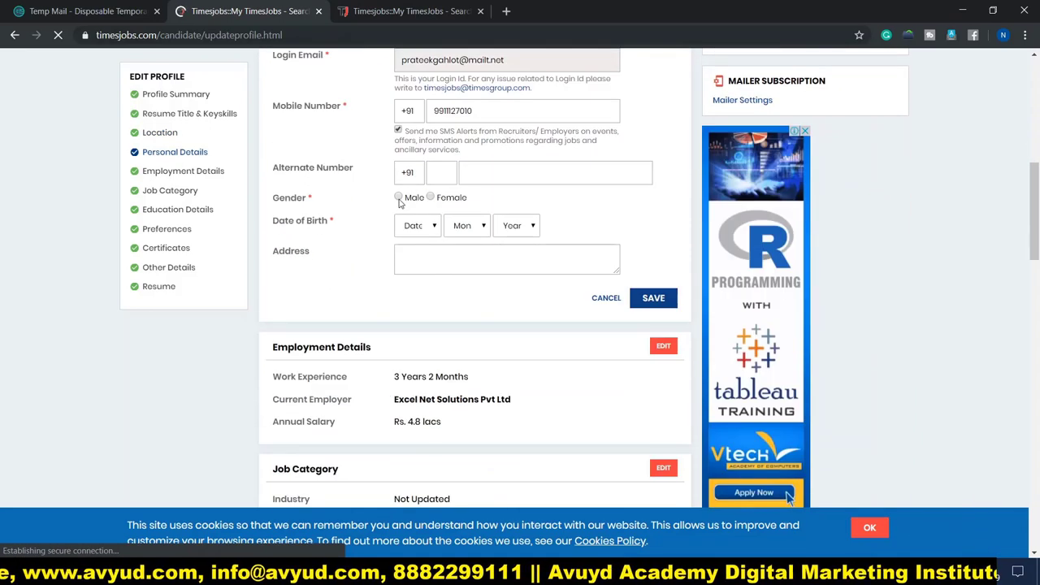
{"action": "left_click", "coordinate": [399, 198]}
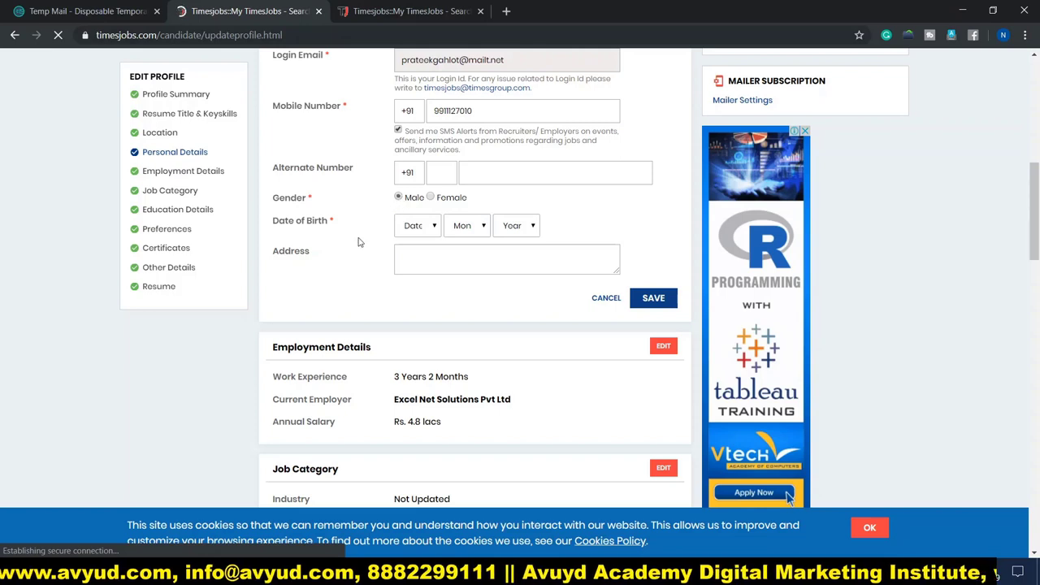
{"action": "left_click", "coordinate": [423, 227]}
{"action": "left_click", "coordinate": [408, 258]}
{"action": "left_click", "coordinate": [470, 228]}
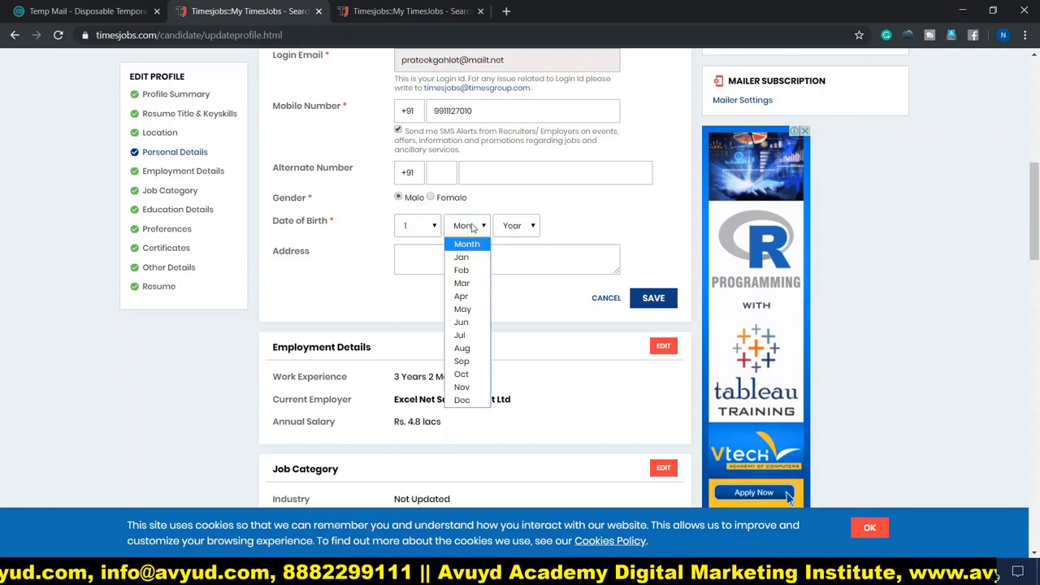
{"action": "left_click", "coordinate": [461, 257]}
{"action": "left_click", "coordinate": [516, 226]}
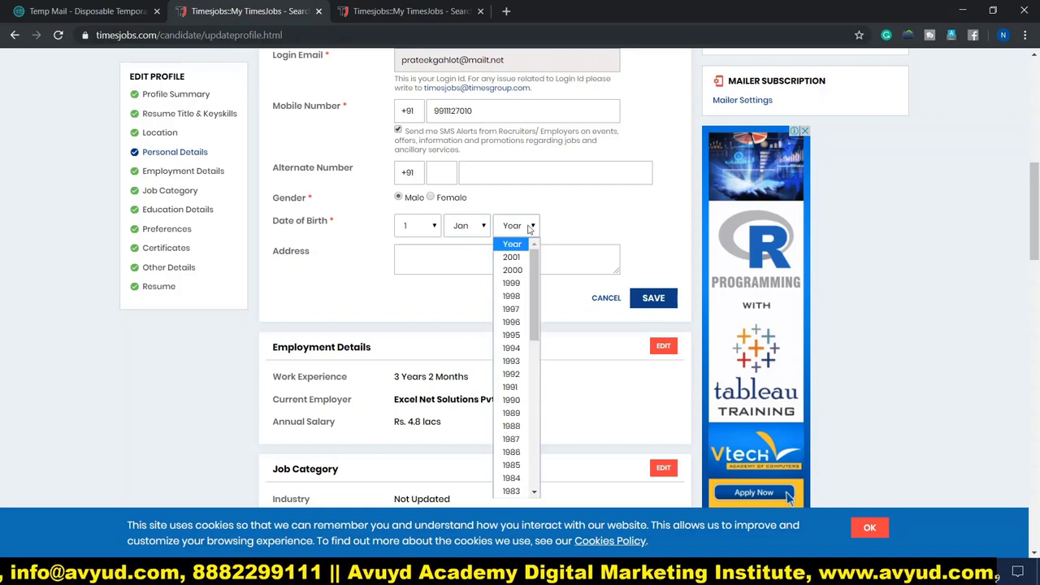
{"action": "left_click", "coordinate": [511, 335]}
Fill the address from autofill, keep the original first name, and save the personal details.
{"action": "left_click", "coordinate": [447, 267]}
{"action": "left_click", "coordinate": [443, 291]}
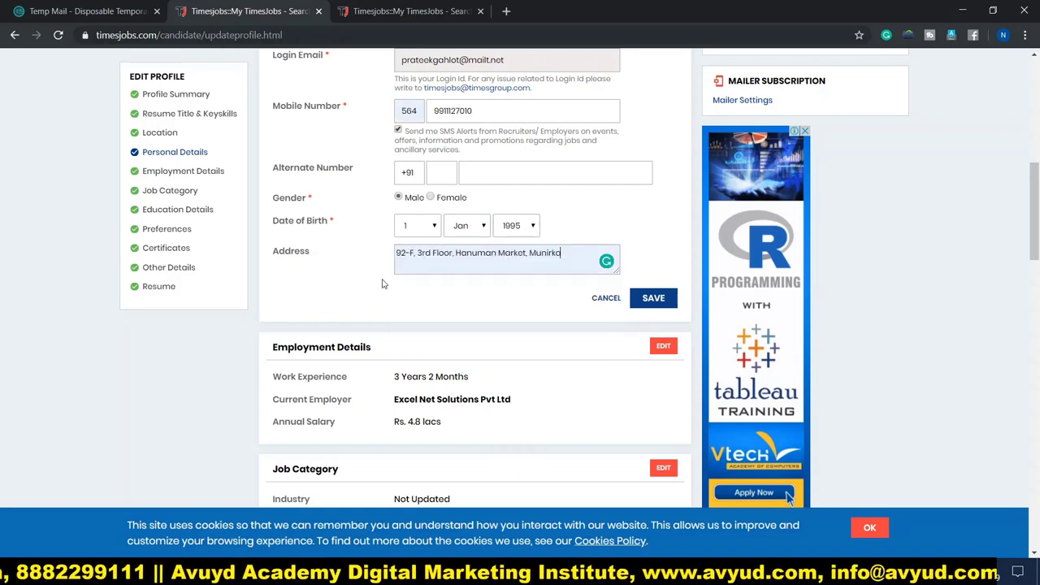
{"action": "scroll", "coordinate": [384, 260], "scroll_direction": "up", "scroll_amount": 3}
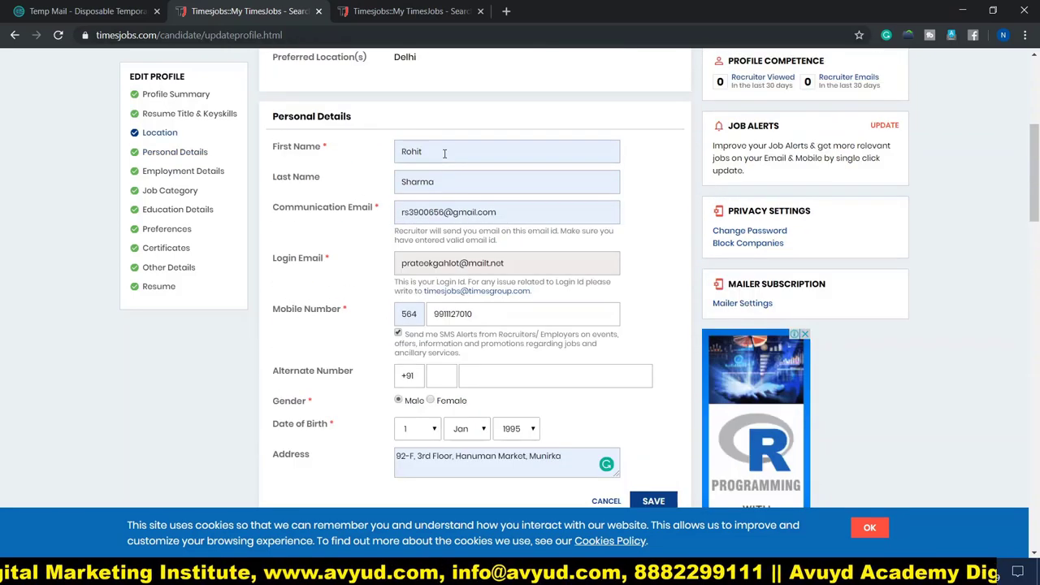
{"action": "left_click_drag", "start_coordinate": [445, 152], "coordinate": [348, 159]}
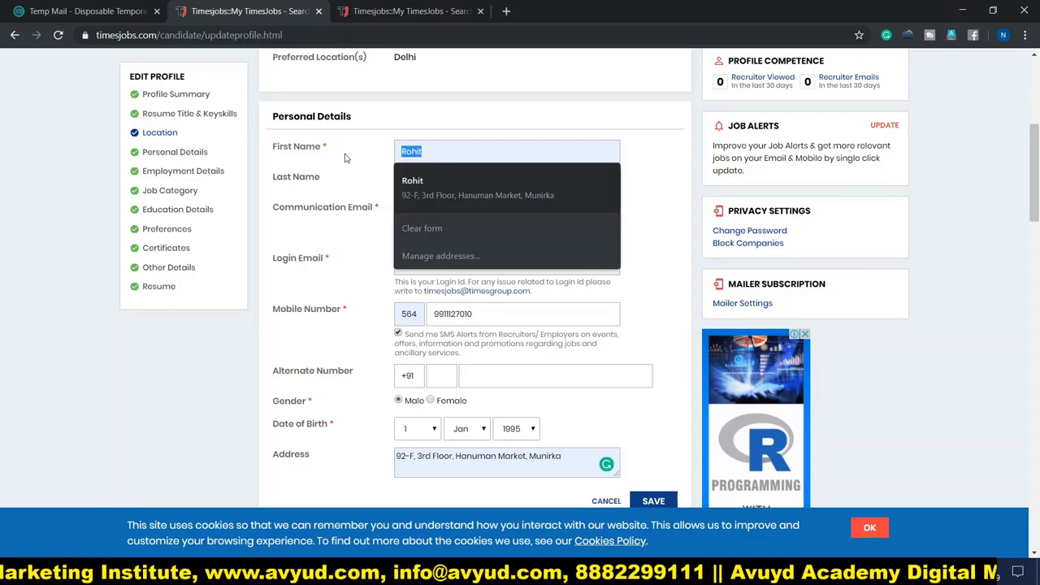
{"action": "left_click", "coordinate": [345, 158]}
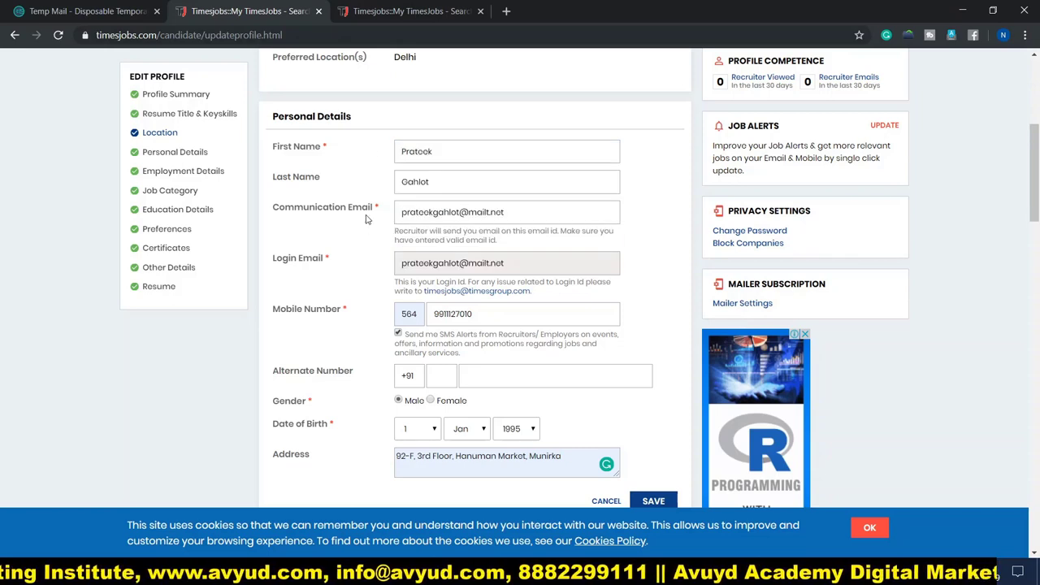
{"action": "scroll", "coordinate": [379, 363], "scroll_direction": "down", "scroll_amount": 3}
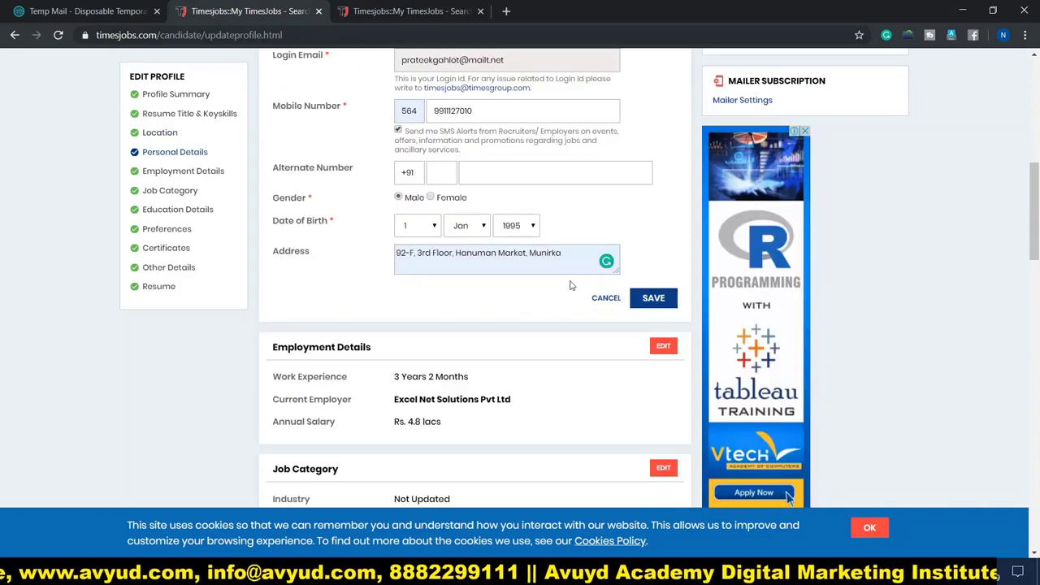
{"action": "left_click", "coordinate": [653, 300]}
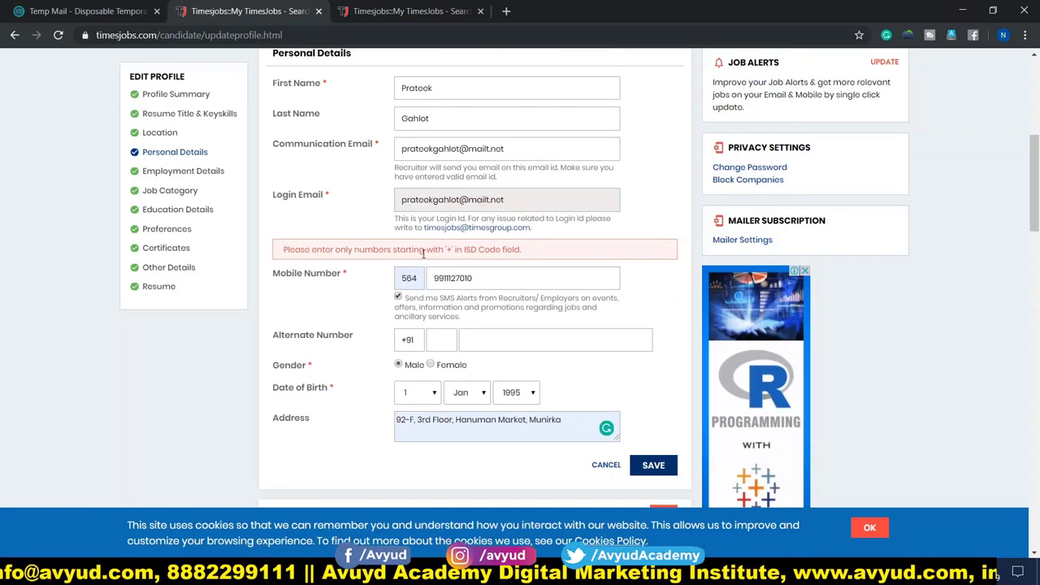
Correct the mobile ISD code to +91 and save the personal details again.
{"action": "double_click", "coordinate": [420, 278]}
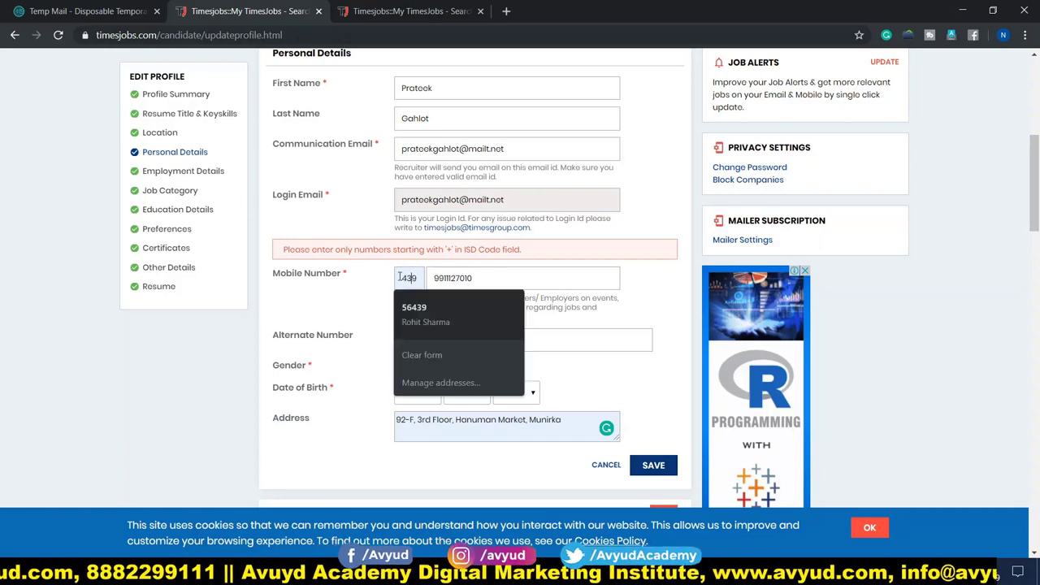
{"action": "type", "text": "+919"}
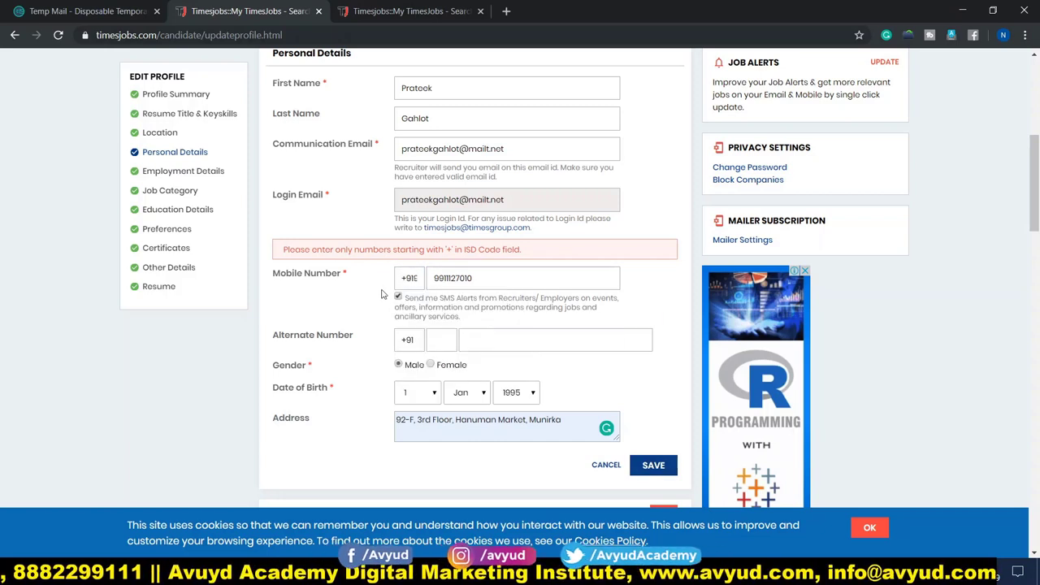
{"action": "left_click", "coordinate": [654, 466]}
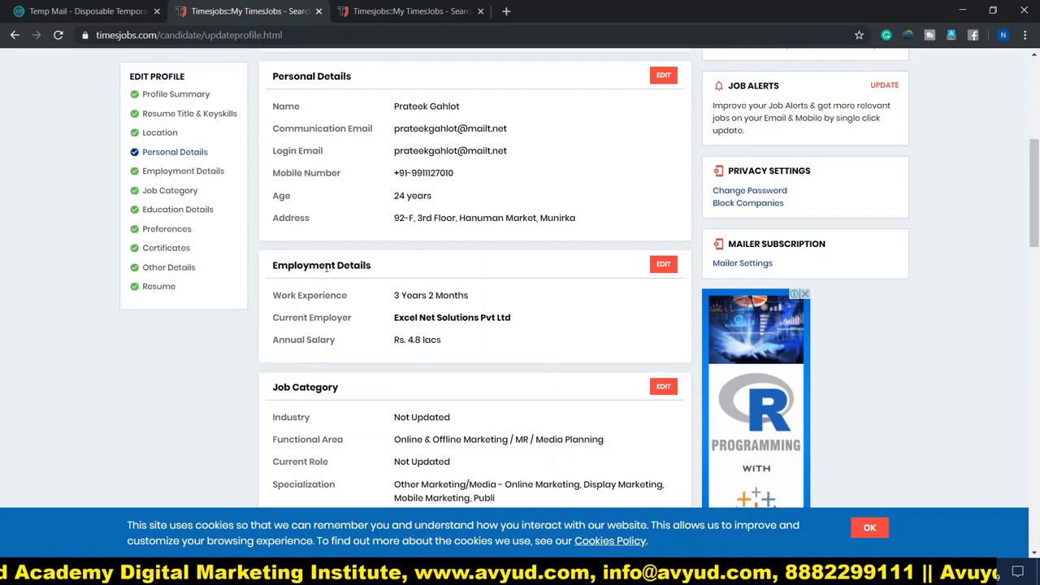
Open Job Category for editing, with Online & Offline Marketing and Other Marketing/Media prefilled.
{"action": "scroll", "coordinate": [361, 278], "scroll_direction": "down", "scroll_amount": 1}
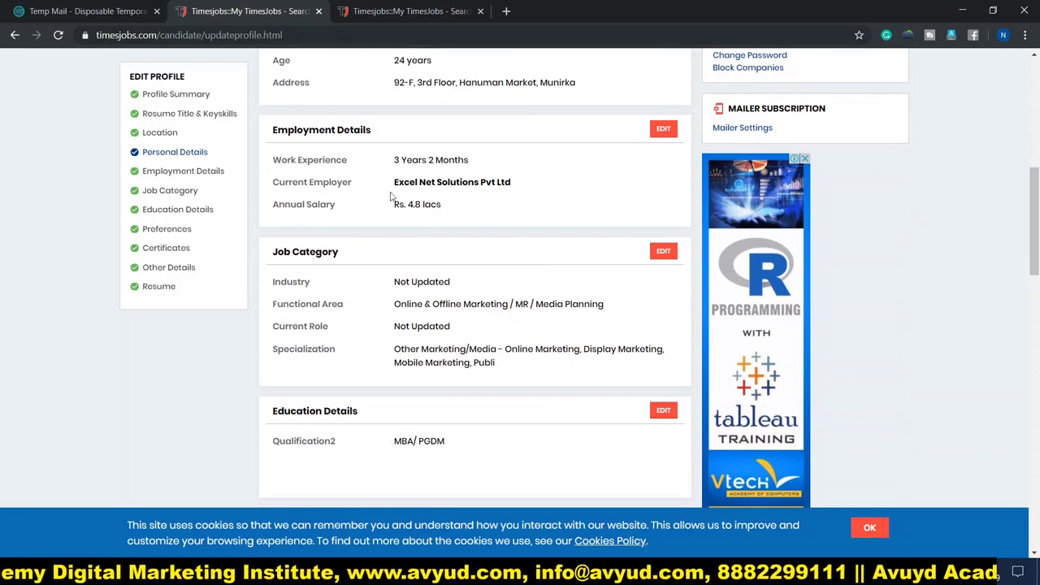
{"action": "scroll", "coordinate": [327, 300], "scroll_direction": "down", "scroll_amount": 1}
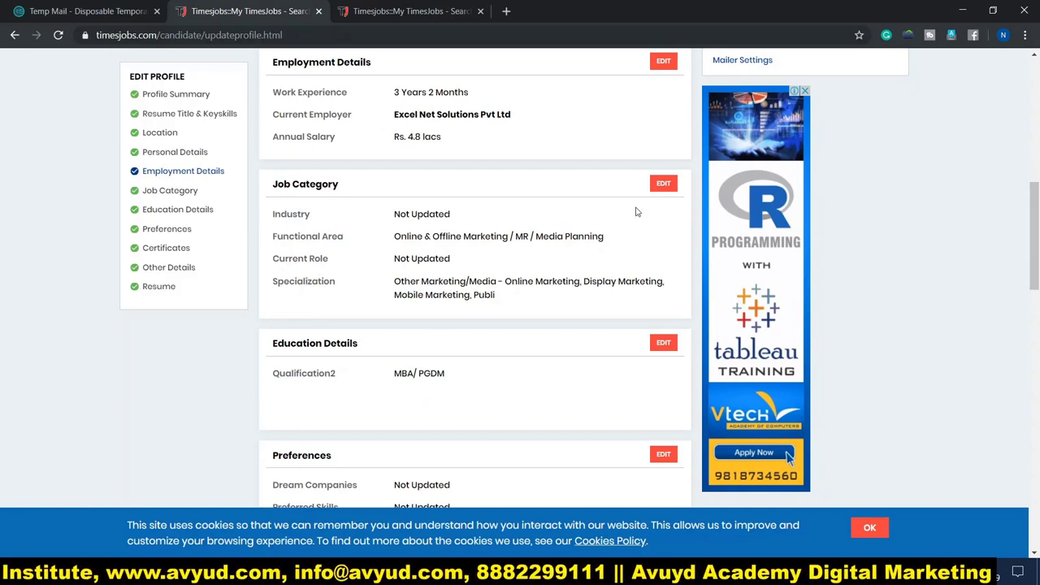
{"action": "left_click", "coordinate": [663, 184]}
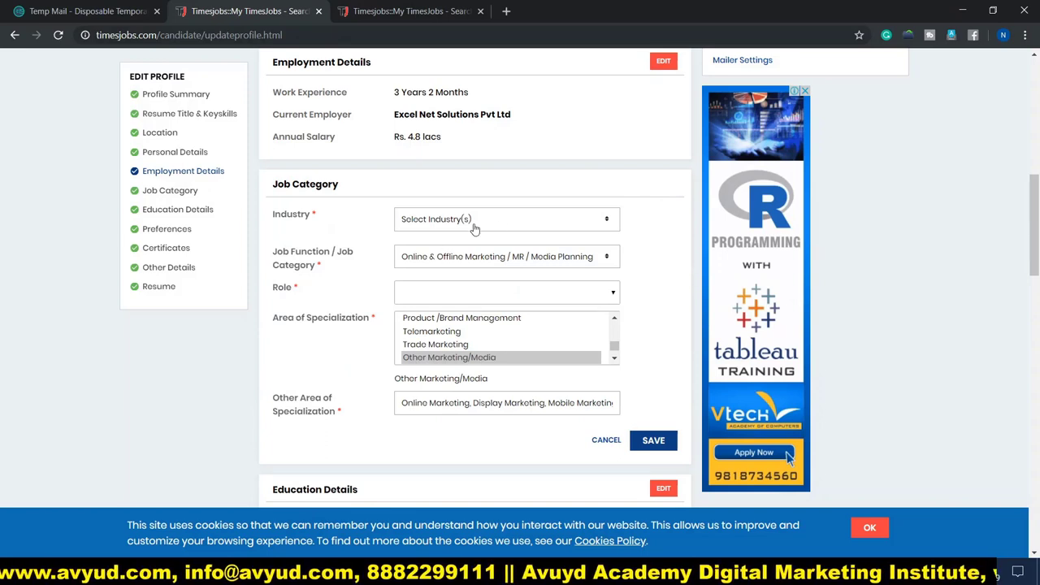
Filter industries with 'edu' and select Other Education, Training Institutes & Academic Research.
{"action": "left_click", "coordinate": [517, 221]}
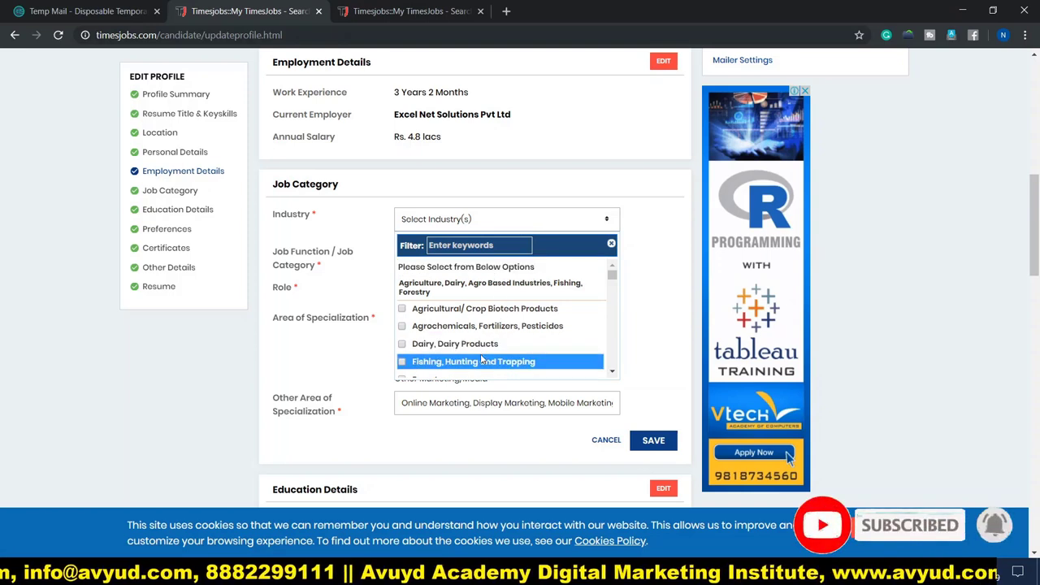
{"action": "scroll", "coordinate": [480, 358], "scroll_direction": "down", "scroll_amount": 1}
{"action": "scroll", "coordinate": [476, 346], "scroll_direction": "down", "scroll_amount": 2}
{"action": "scroll", "coordinate": [473, 331], "scroll_direction": "up", "scroll_amount": 2}
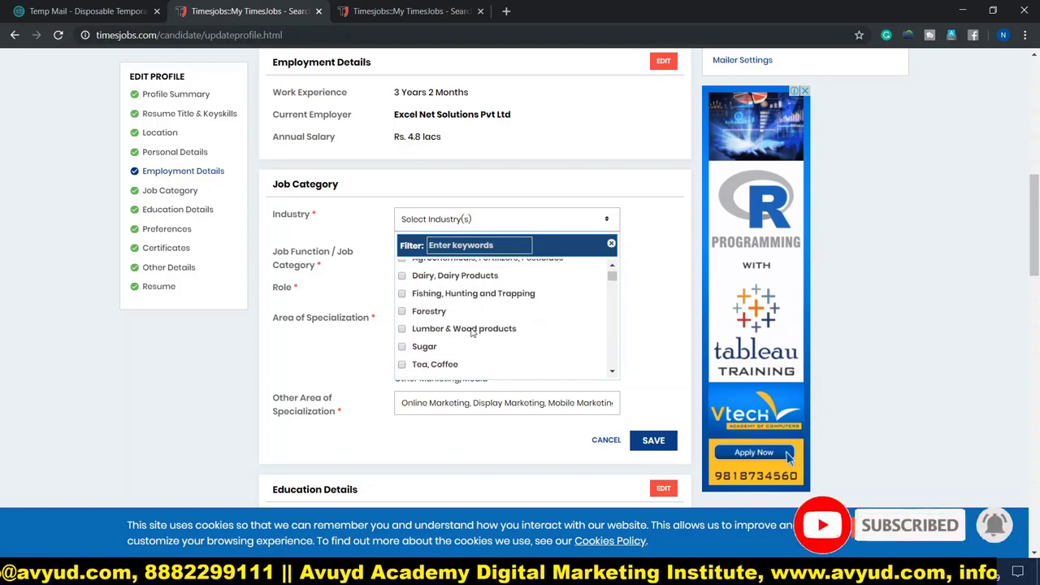
{"action": "scroll", "coordinate": [471, 332], "scroll_direction": "down", "scroll_amount": 5}
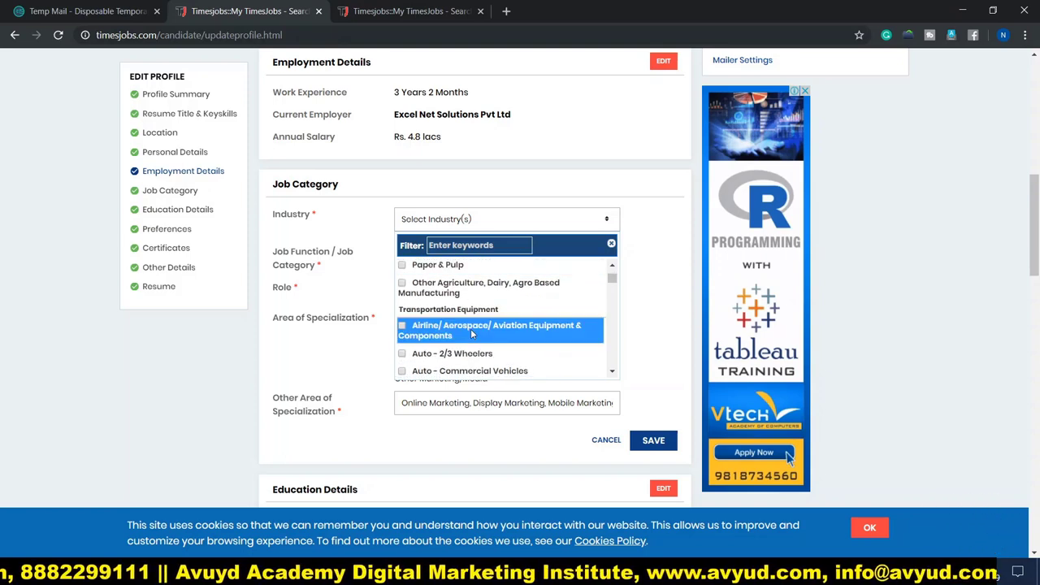
{"action": "scroll", "coordinate": [471, 333], "scroll_direction": "down", "scroll_amount": 2}
{"action": "scroll", "coordinate": [473, 334], "scroll_direction": "down", "scroll_amount": 2}
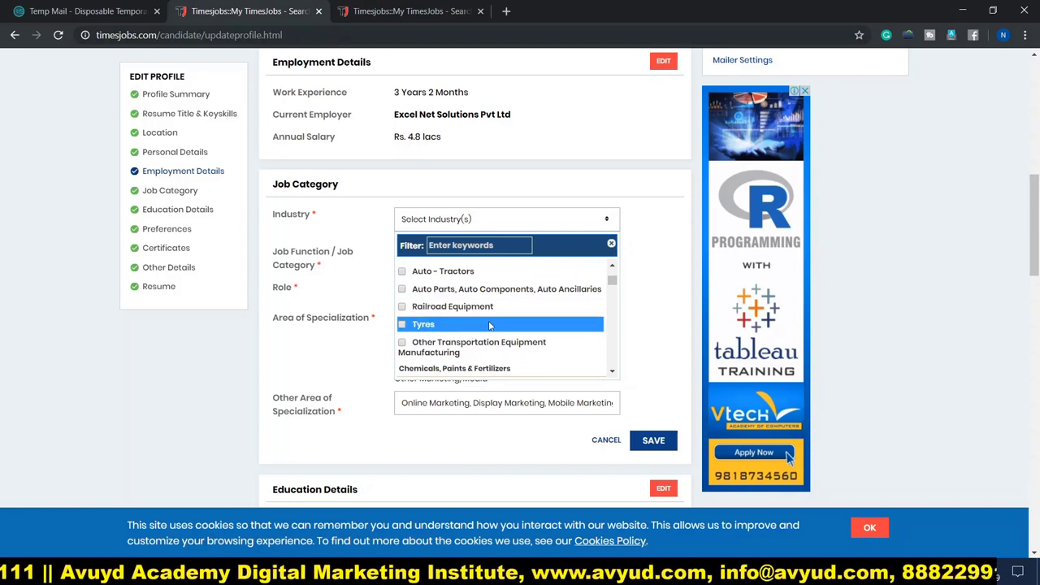
{"action": "scroll", "coordinate": [549, 323], "scroll_direction": "down", "scroll_amount": 2}
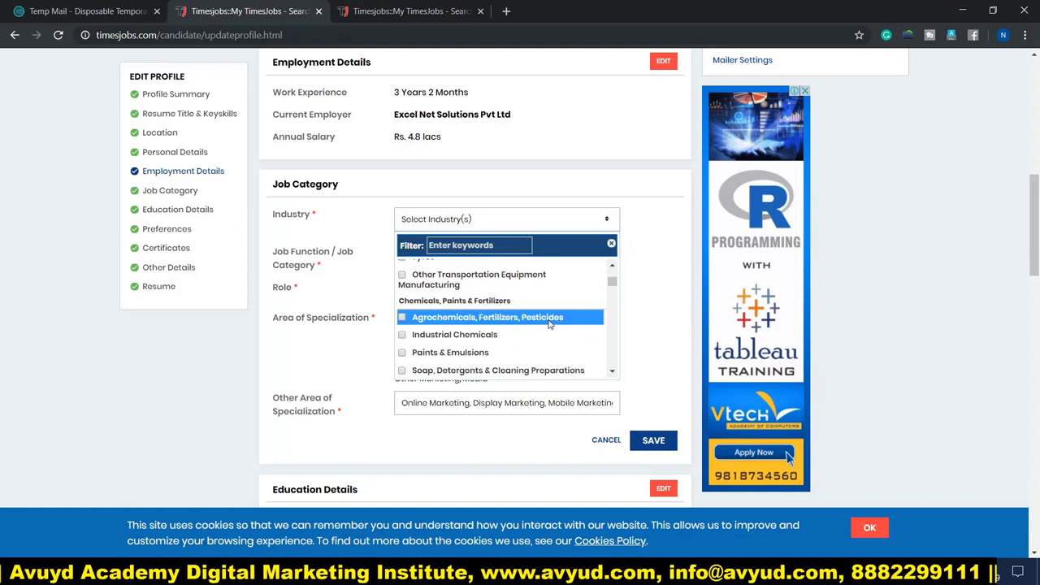
{"action": "scroll", "coordinate": [549, 325], "scroll_direction": "down", "scroll_amount": 2}
{"action": "scroll", "coordinate": [550, 325], "scroll_direction": "down", "scroll_amount": 2}
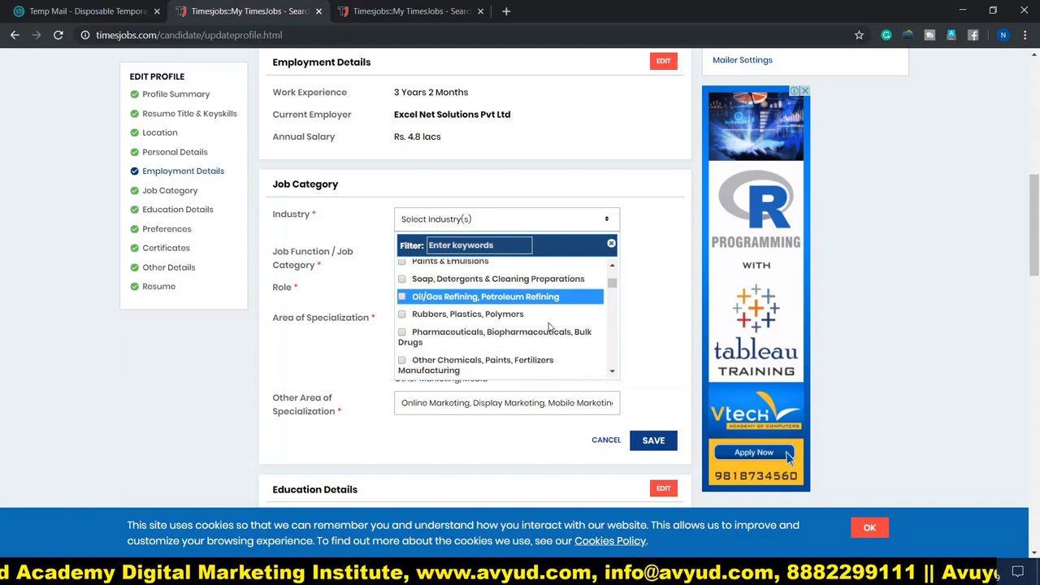
{"action": "scroll", "coordinate": [549, 325], "scroll_direction": "down", "scroll_amount": 2}
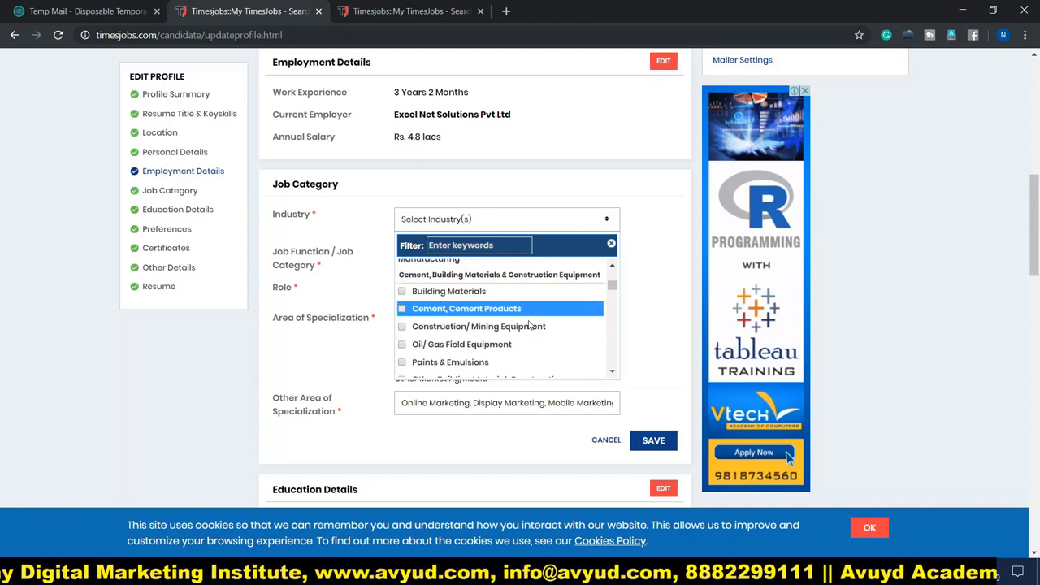
{"action": "scroll", "coordinate": [530, 330], "scroll_direction": "down", "scroll_amount": 2}
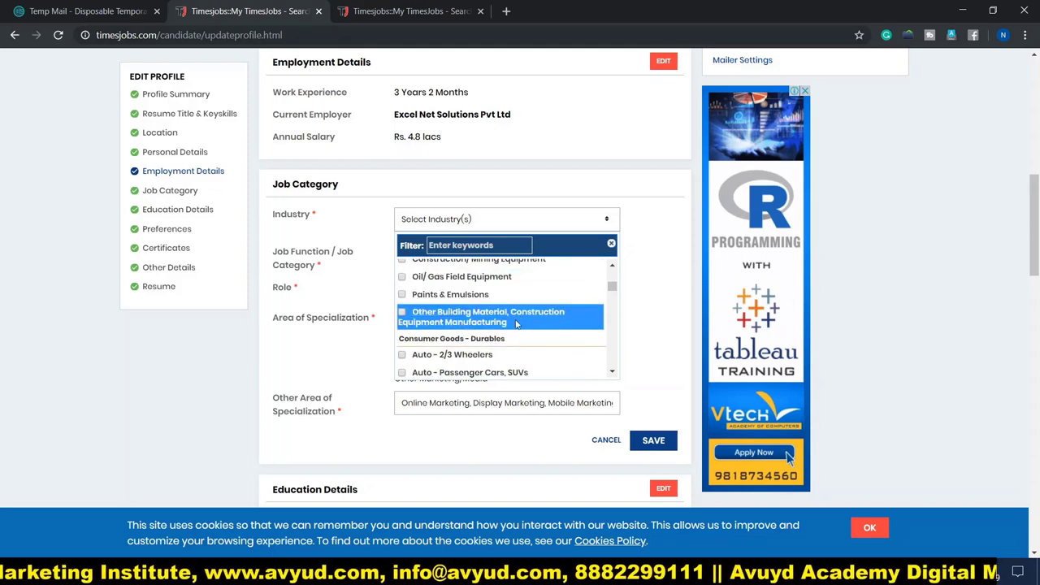
{"action": "scroll", "coordinate": [488, 325], "scroll_direction": "down", "scroll_amount": 2}
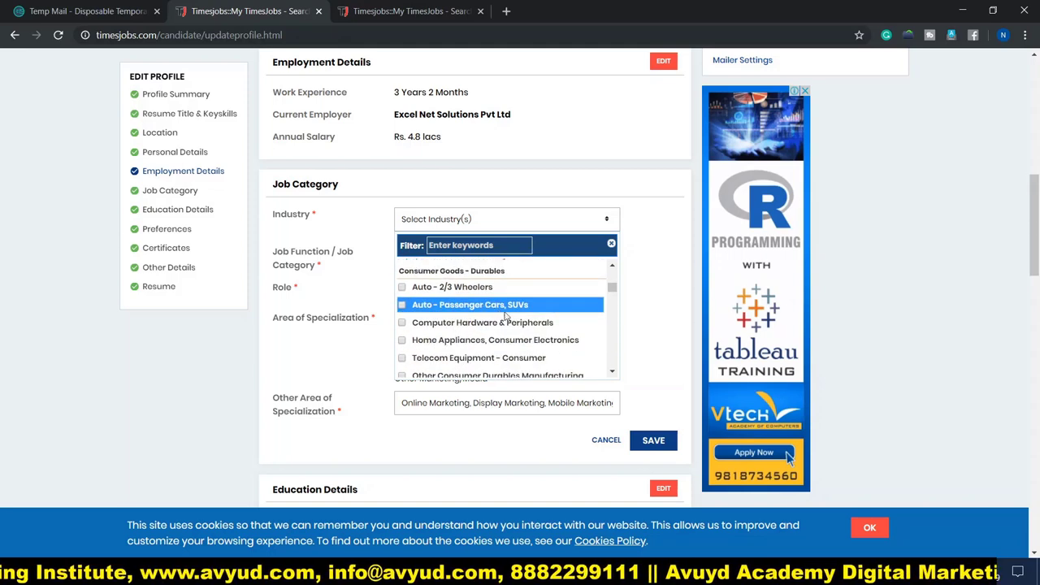
{"action": "scroll", "coordinate": [510, 324], "scroll_direction": "down", "scroll_amount": 2}
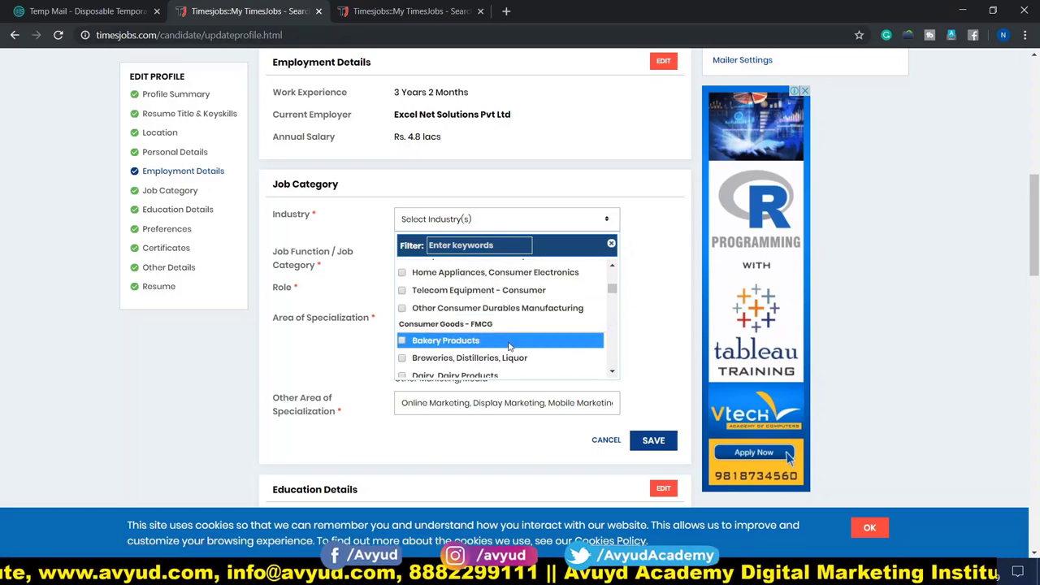
{"action": "scroll", "coordinate": [509, 346], "scroll_direction": "down", "scroll_amount": 2}
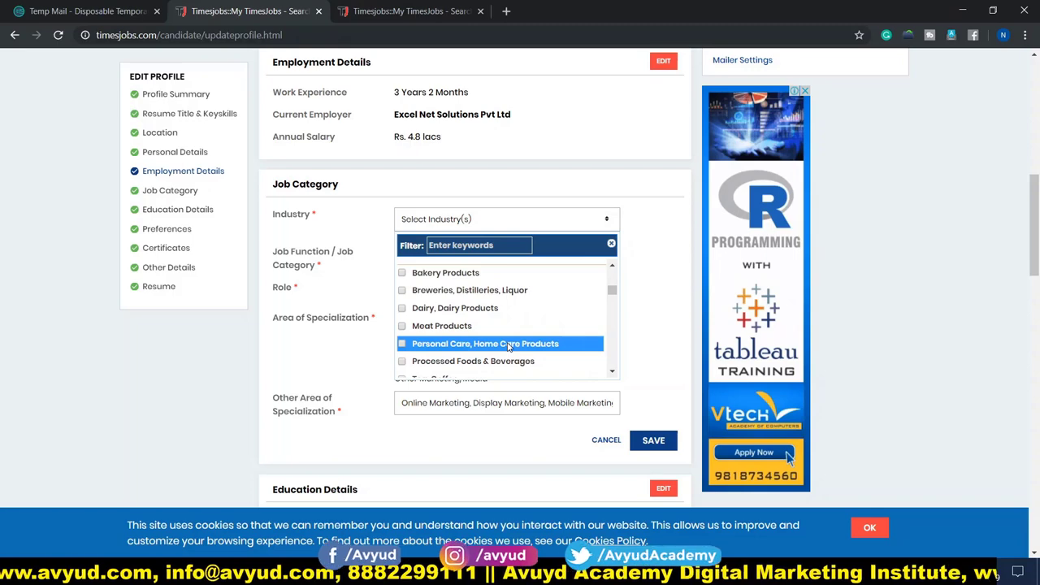
{"action": "scroll", "coordinate": [509, 346], "scroll_direction": "down", "scroll_amount": 5}
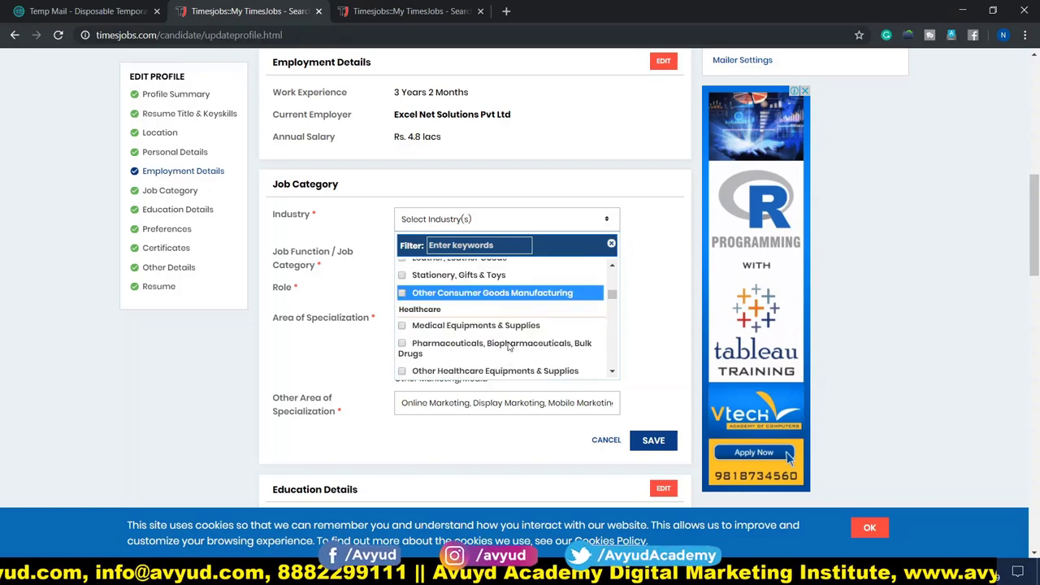
{"action": "scroll", "coordinate": [508, 346], "scroll_direction": "down", "scroll_amount": 3}
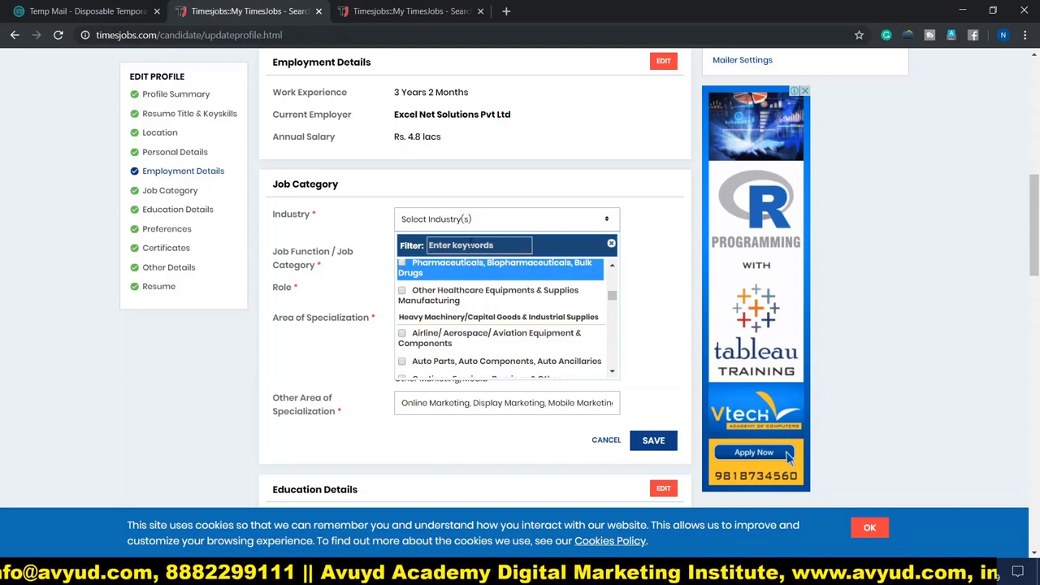
{"action": "type", "text": "edu"}
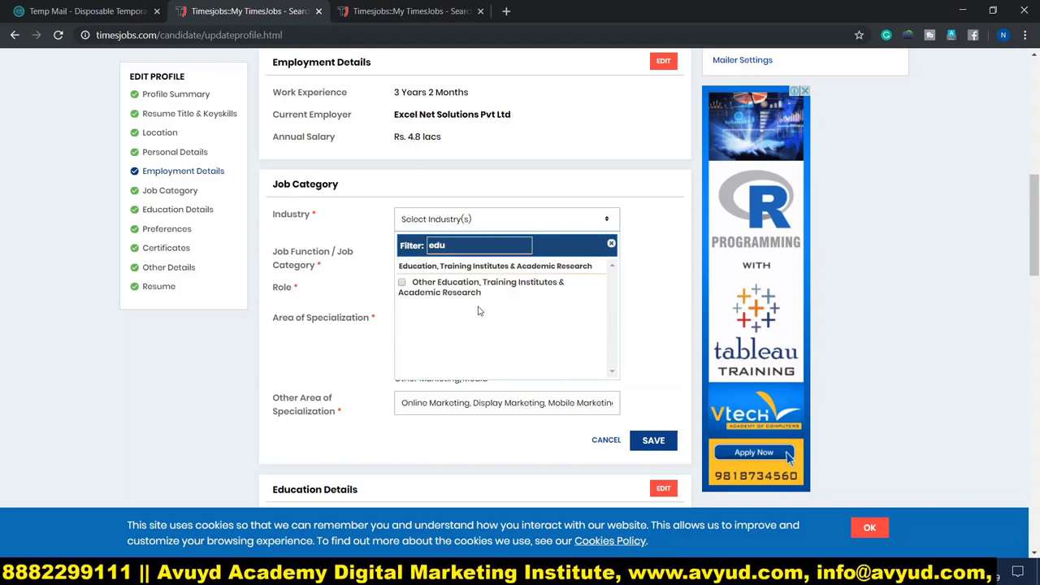
{"action": "left_click", "coordinate": [467, 288]}
{"action": "left_click", "coordinate": [347, 252]}
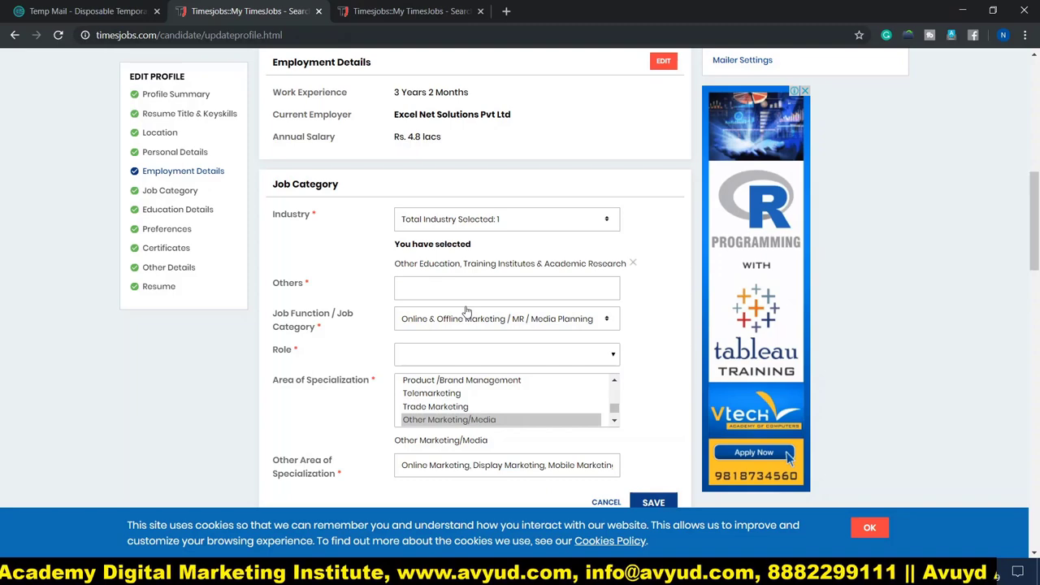
Enter 'education' in the Others industry field.
{"action": "type", "text": "education"}
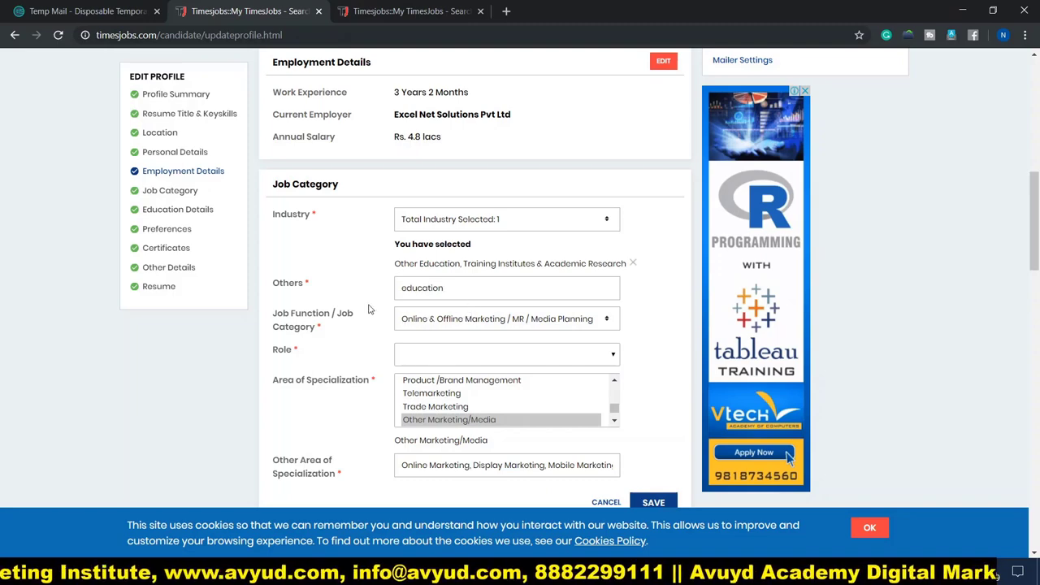
{"action": "scroll", "coordinate": [415, 305], "scroll_direction": "down", "scroll_amount": 2}
{"action": "left_click", "coordinate": [424, 225]}
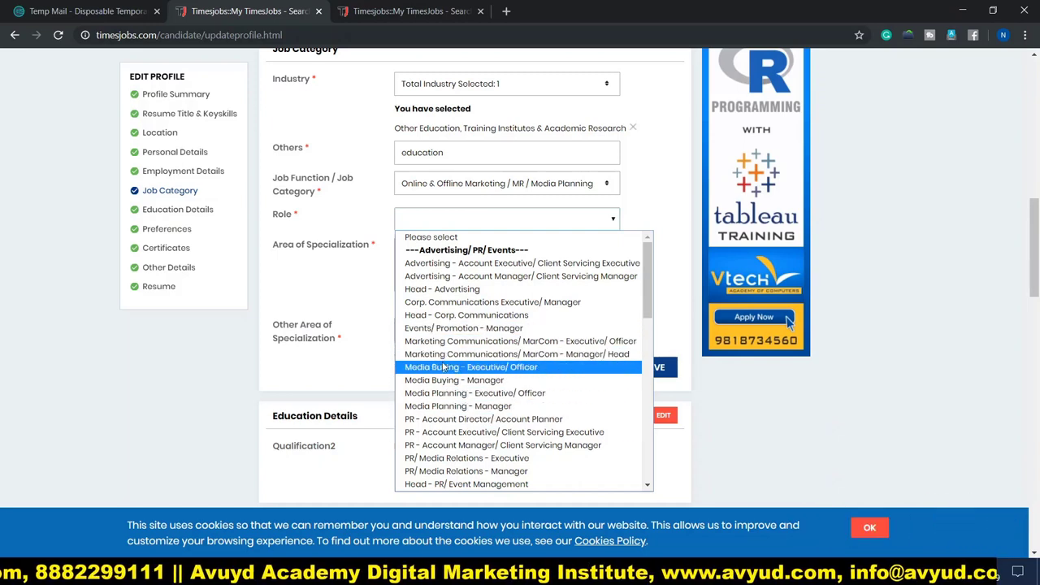
Choose Direct Marketing - Executive/ Officer as the current role.
{"action": "scroll", "coordinate": [480, 377], "scroll_direction": "down", "scroll_amount": 3}
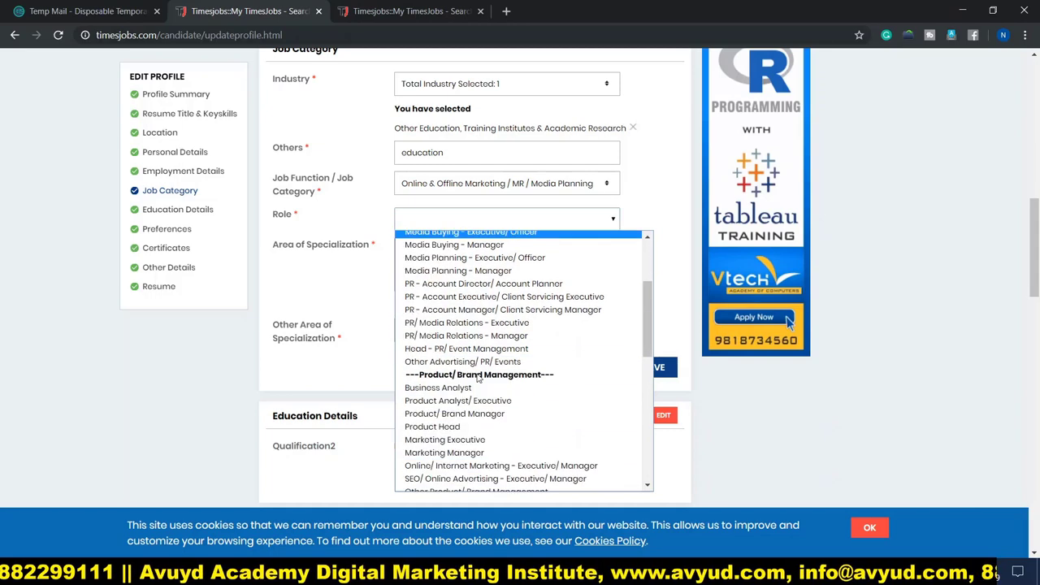
{"action": "scroll", "coordinate": [463, 370], "scroll_direction": "down", "scroll_amount": 5}
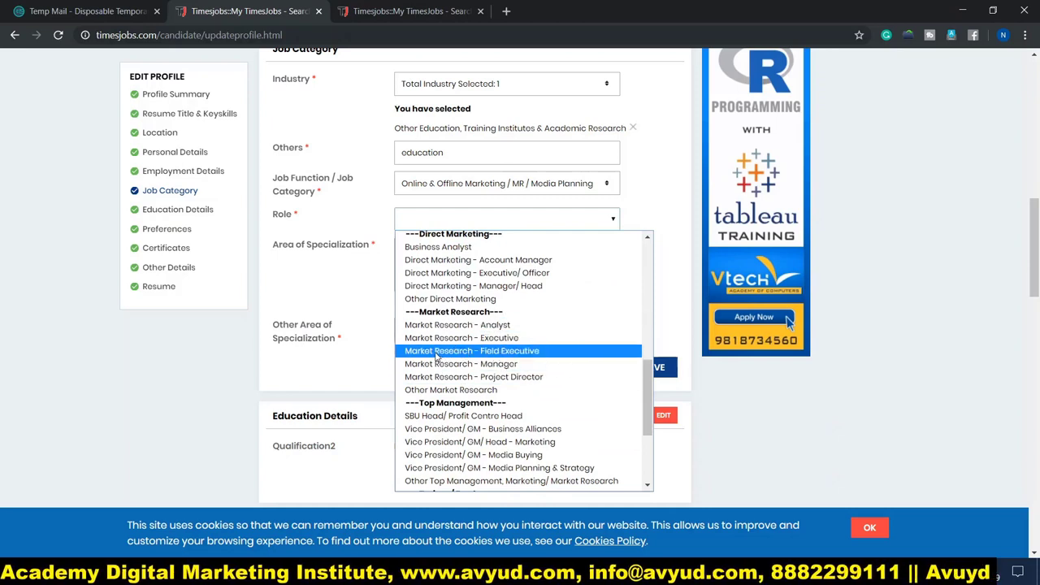
{"action": "left_click", "coordinate": [432, 275]}
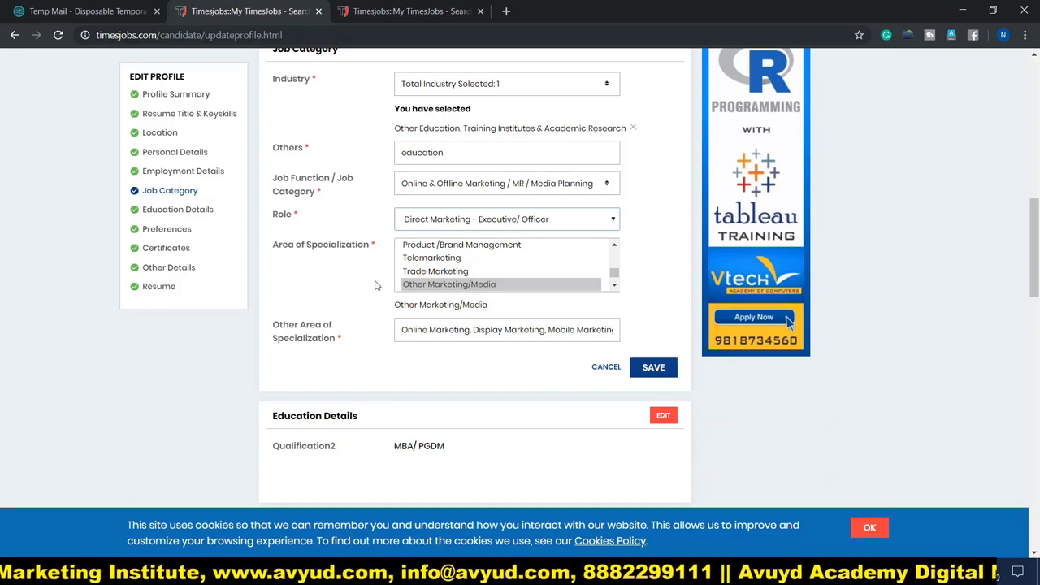
Open the Education Details section for editing.
{"action": "scroll", "coordinate": [354, 302], "scroll_direction": "down", "scroll_amount": 1}
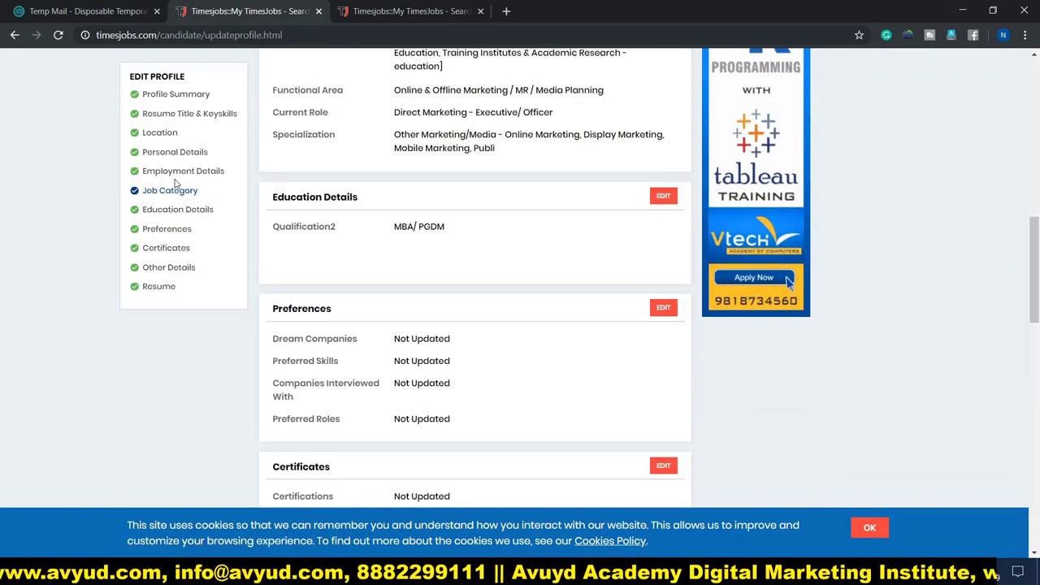
{"action": "scroll", "coordinate": [443, 225], "scroll_direction": "up", "scroll_amount": 2}
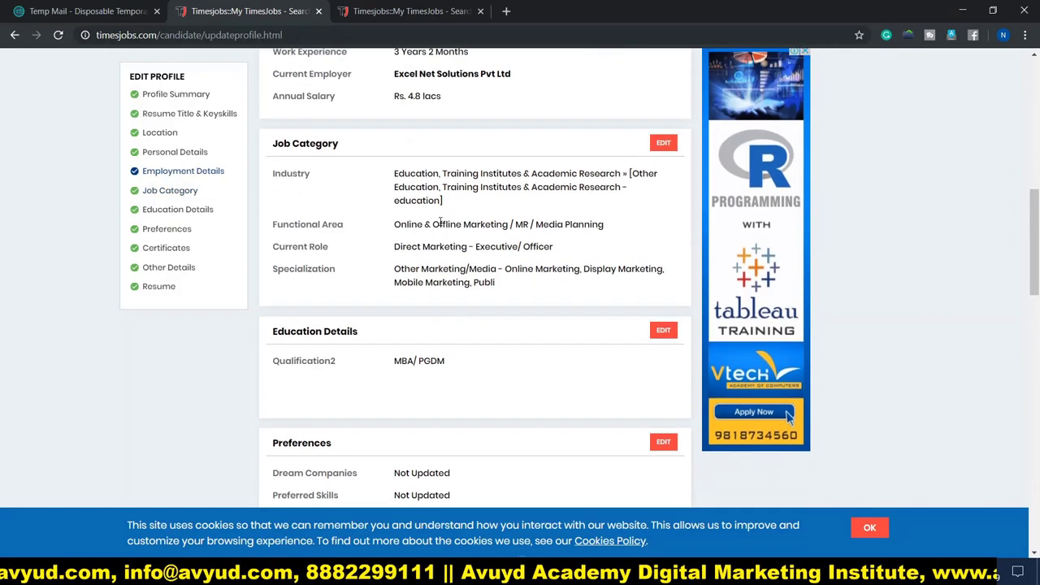
{"action": "scroll", "coordinate": [440, 221], "scroll_direction": "down", "scroll_amount": 2}
{"action": "left_click", "coordinate": [664, 197]}
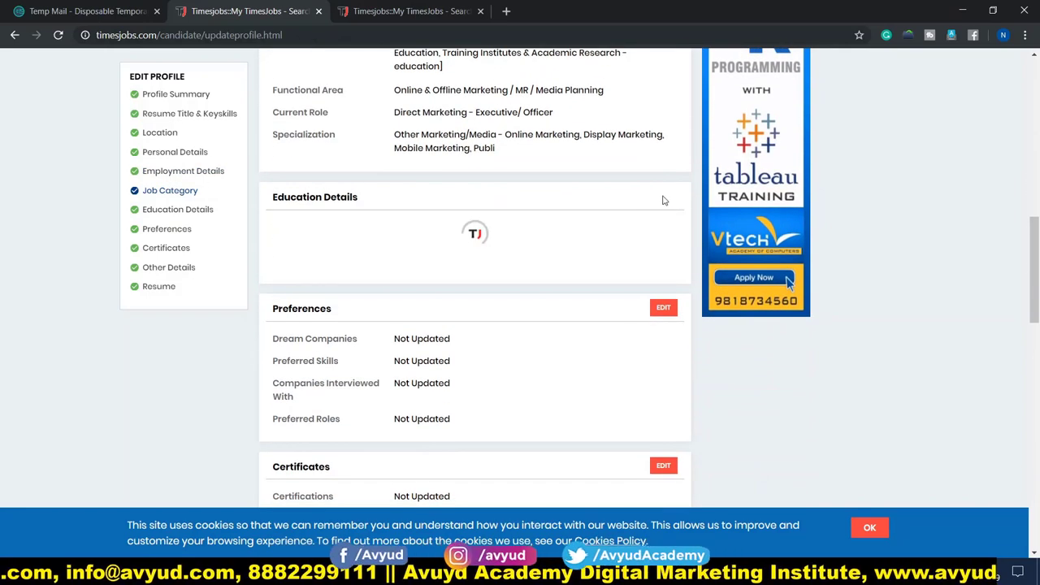
Set graduation to BBA/ BBM/ BBS, passed 2015, Marketing specialization, Full Time course.
{"action": "scroll", "coordinate": [547, 257], "scroll_direction": "down", "scroll_amount": 2}
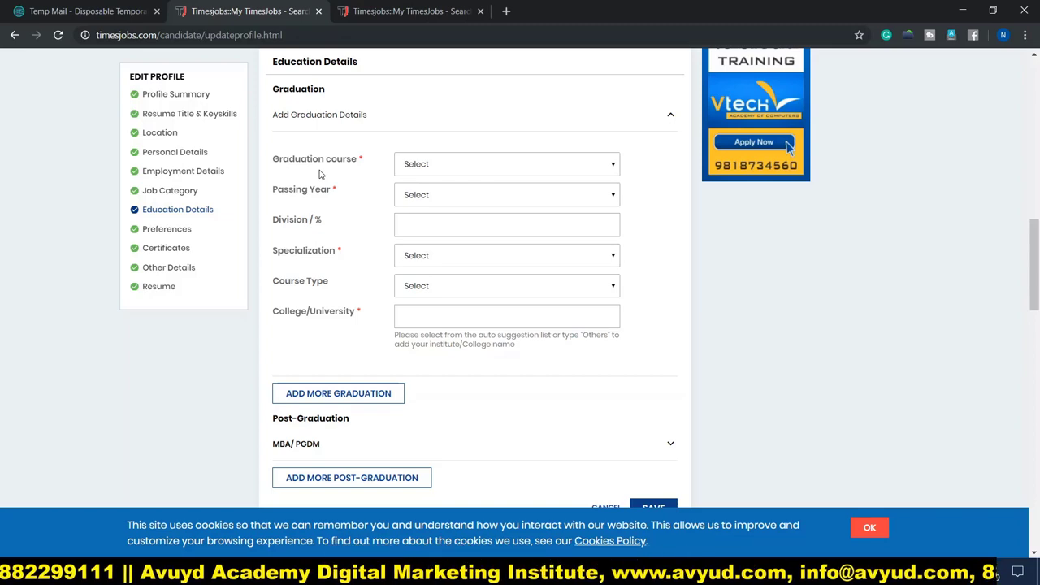
{"action": "left_click", "coordinate": [477, 169]}
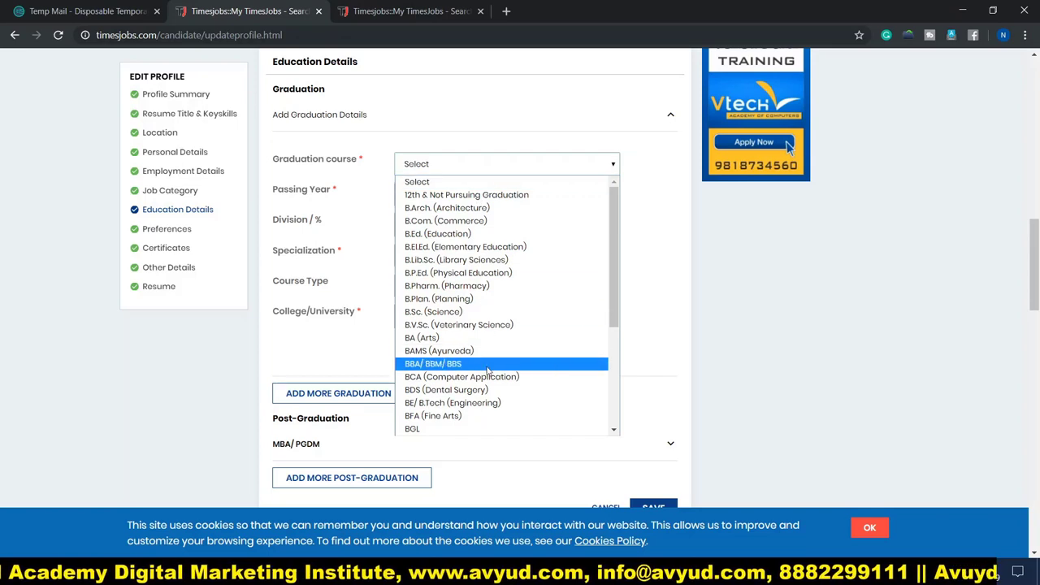
{"action": "left_click", "coordinate": [455, 363]}
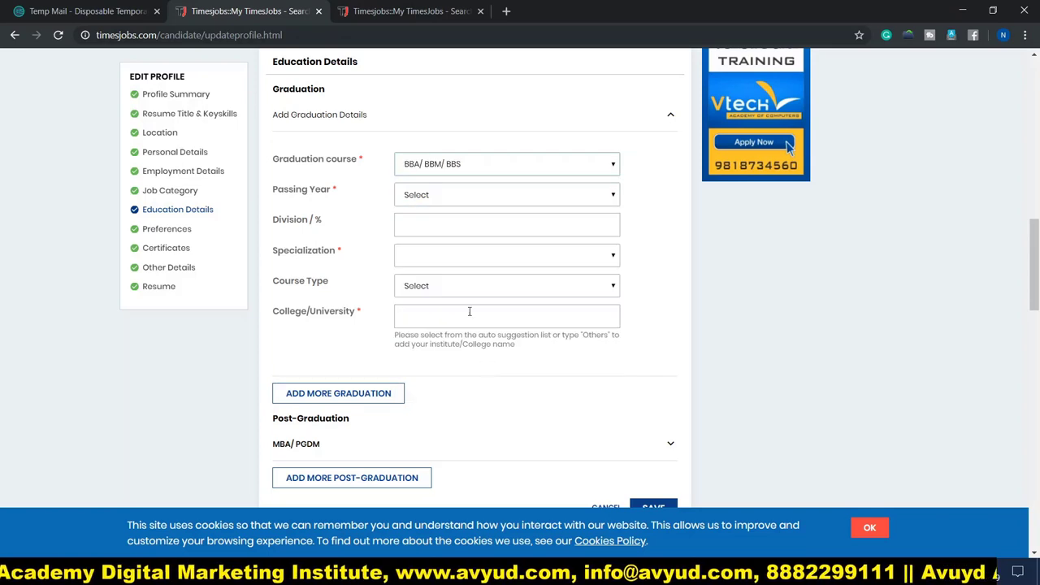
{"action": "left_click", "coordinate": [444, 196]}
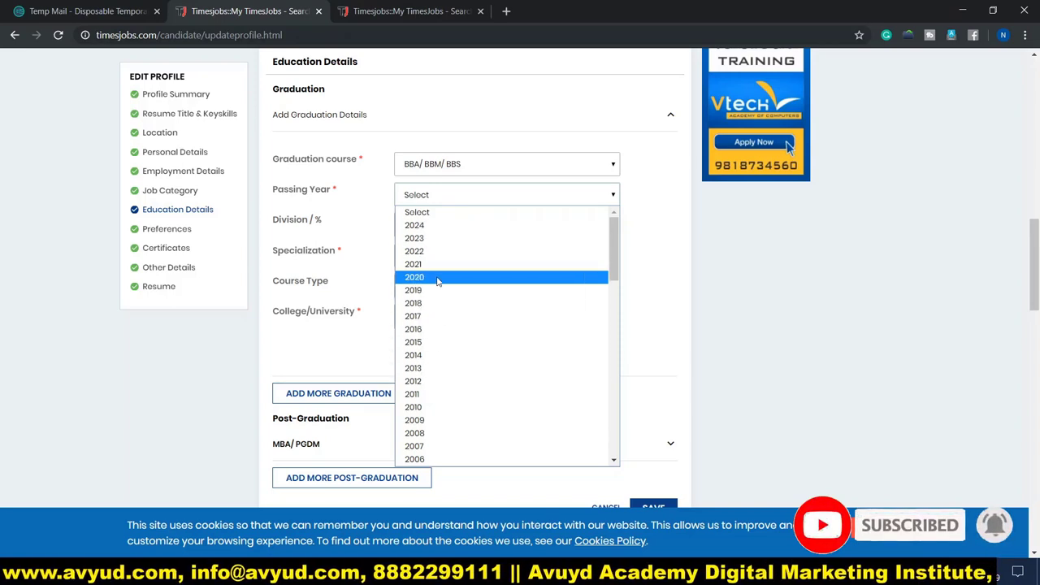
{"action": "left_click", "coordinate": [416, 342]}
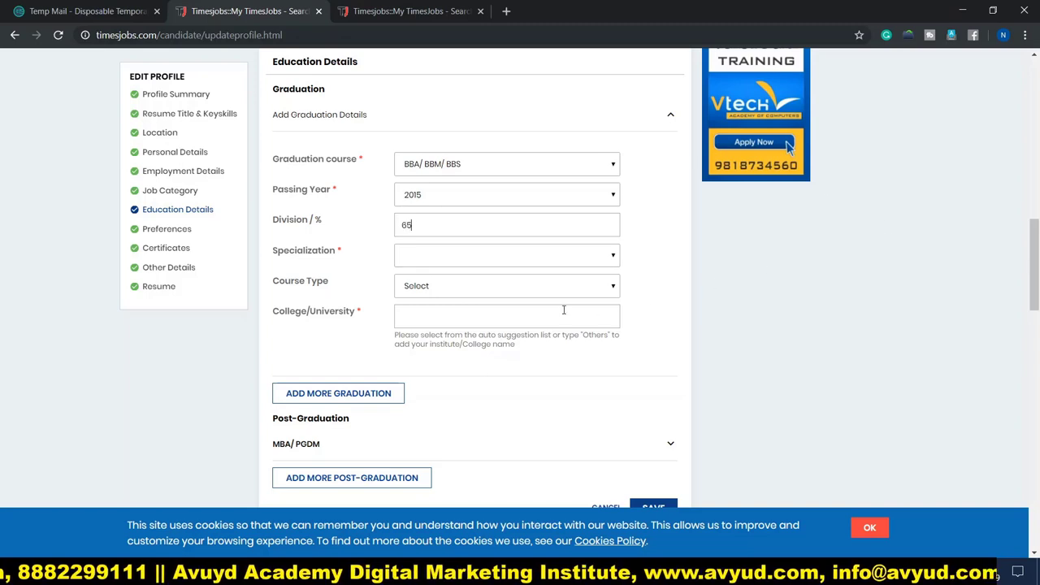
{"action": "left_click", "coordinate": [416, 262]}
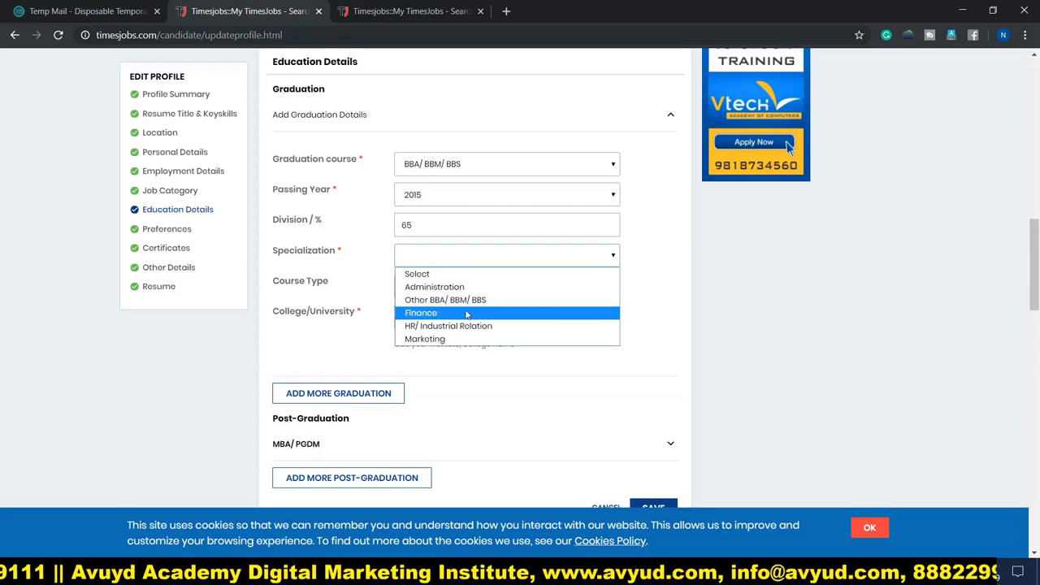
{"action": "left_click", "coordinate": [437, 341]}
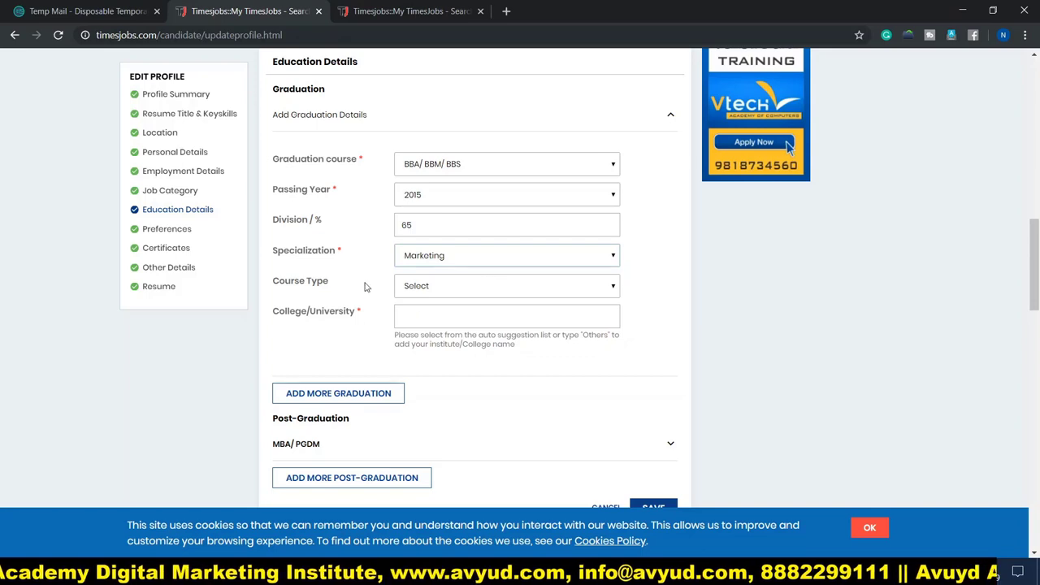
{"action": "left_click", "coordinate": [443, 294]}
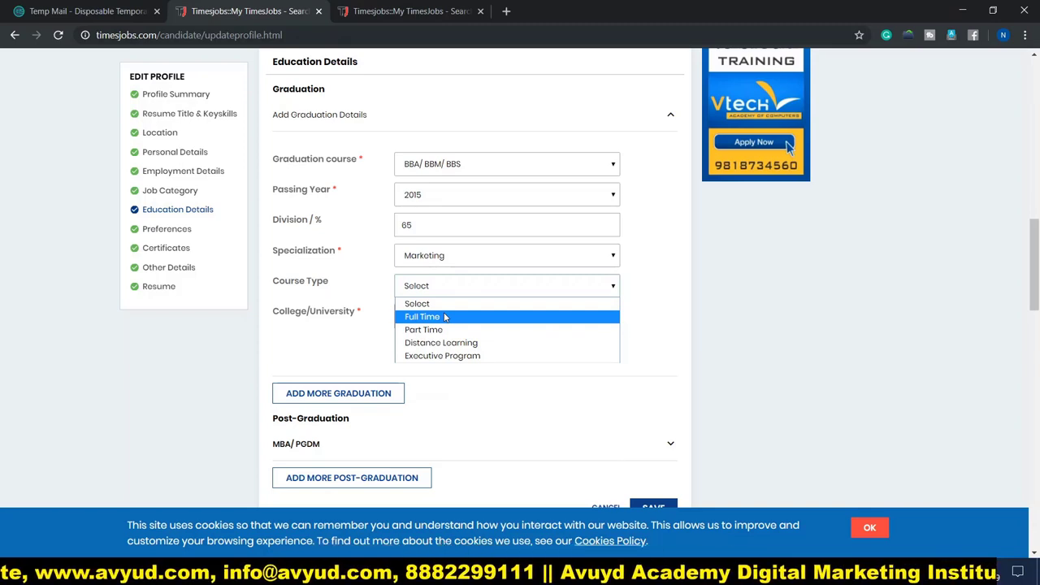
{"action": "left_click", "coordinate": [442, 317]}
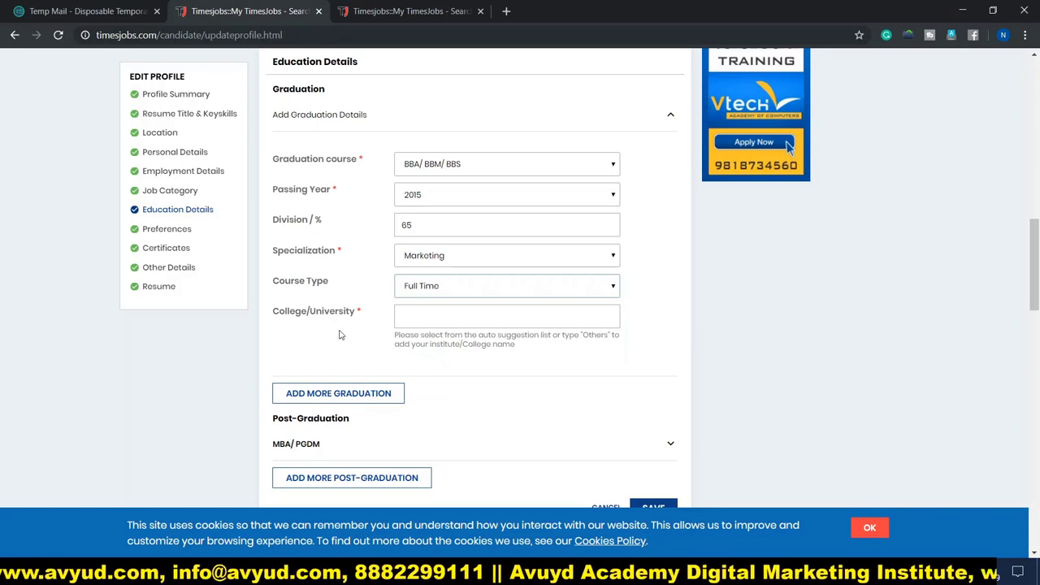
{"action": "left_click", "coordinate": [564, 318]}
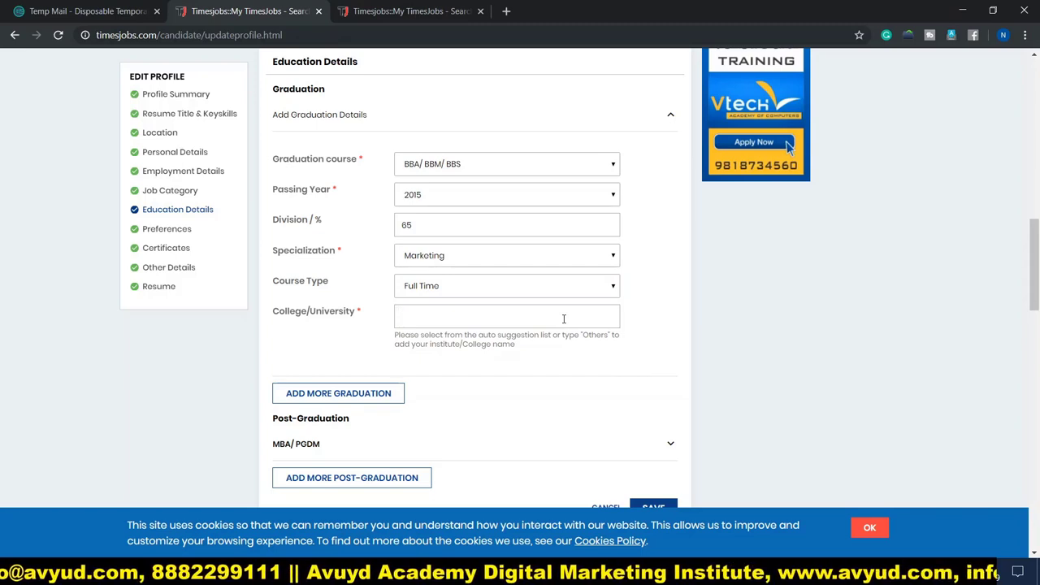
Pick 'Delhi University - Hansraj College' from the college suggestions for 'Delhi u'.
{"action": "type", "text": "Delhi u"}
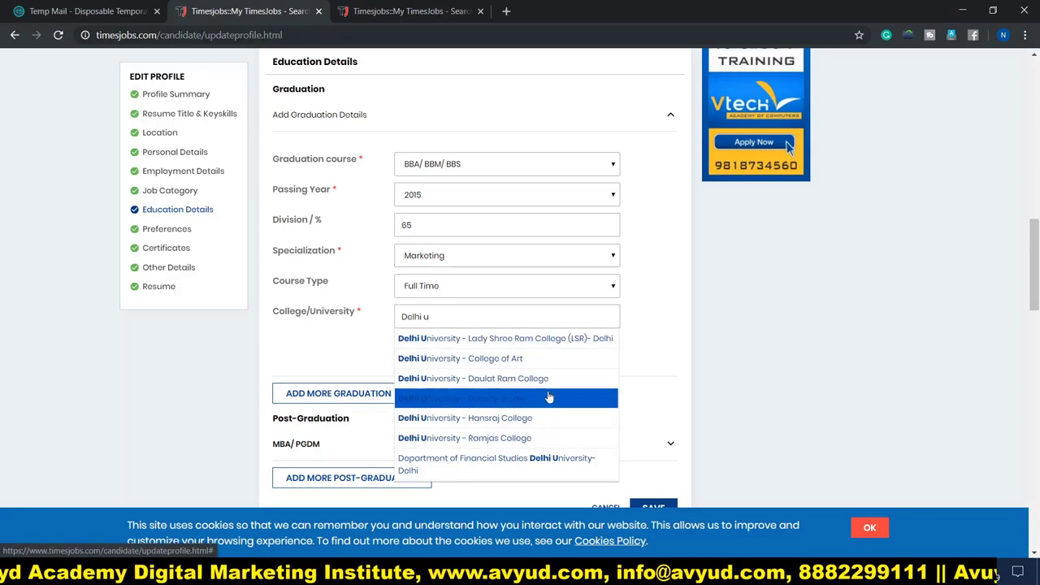
{"action": "scroll", "coordinate": [540, 405], "scroll_direction": "down", "scroll_amount": 1}
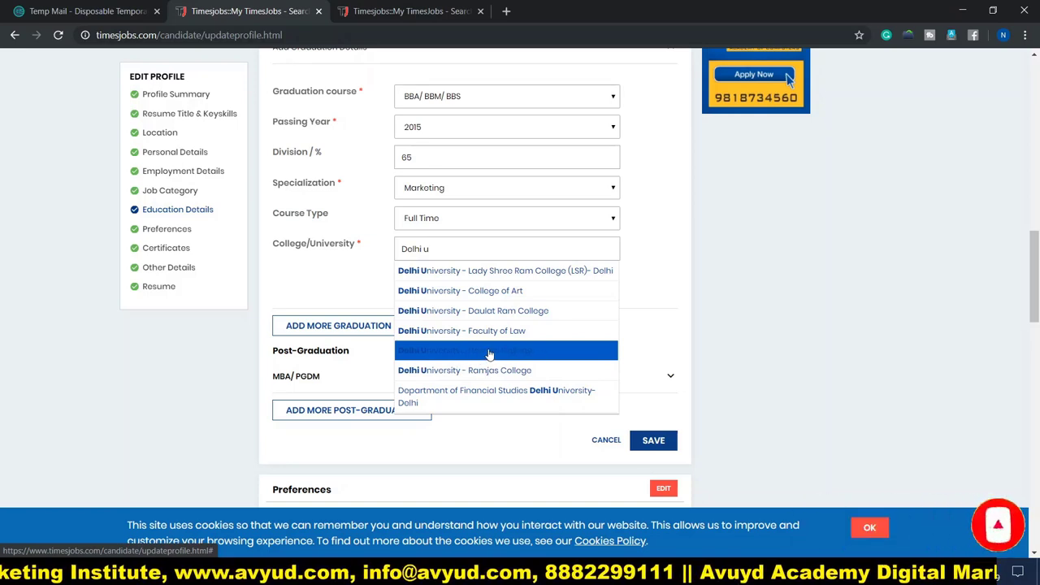
{"action": "left_click", "coordinate": [489, 351]}
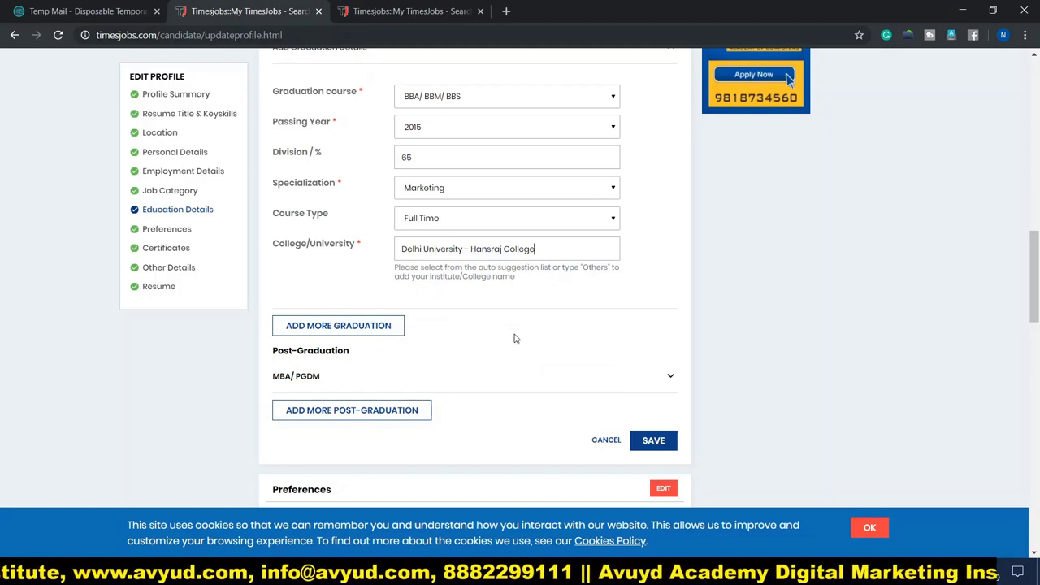
Save the education details to the profile.
{"action": "scroll", "coordinate": [513, 339], "scroll_direction": "down", "scroll_amount": 1}
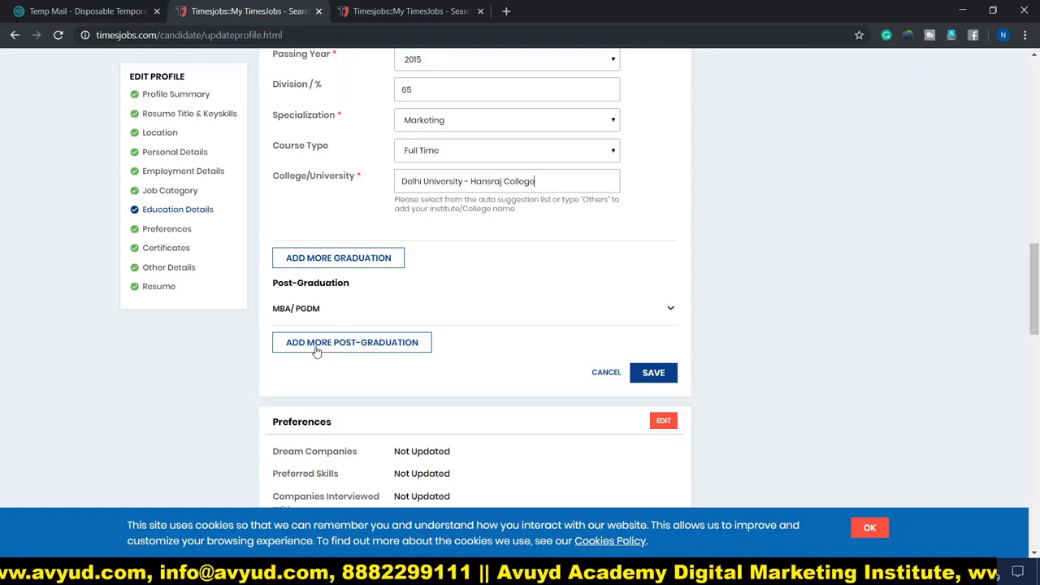
{"action": "scroll", "coordinate": [545, 374], "scroll_direction": "up", "scroll_amount": 3}
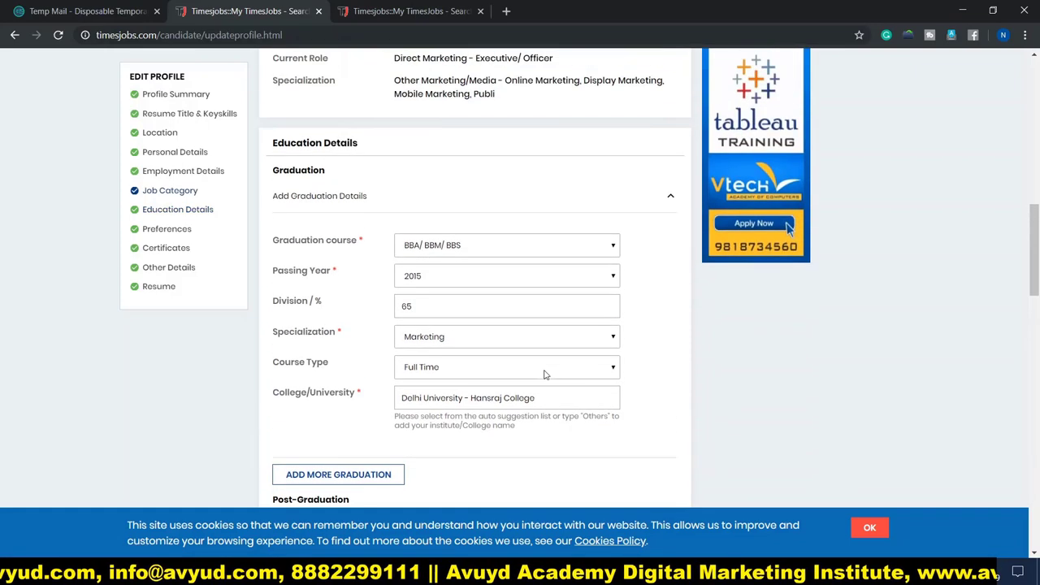
{"action": "scroll", "coordinate": [321, 296], "scroll_direction": "up", "scroll_amount": 2}
{"action": "scroll", "coordinate": [355, 295], "scroll_direction": "down", "scroll_amount": 3}
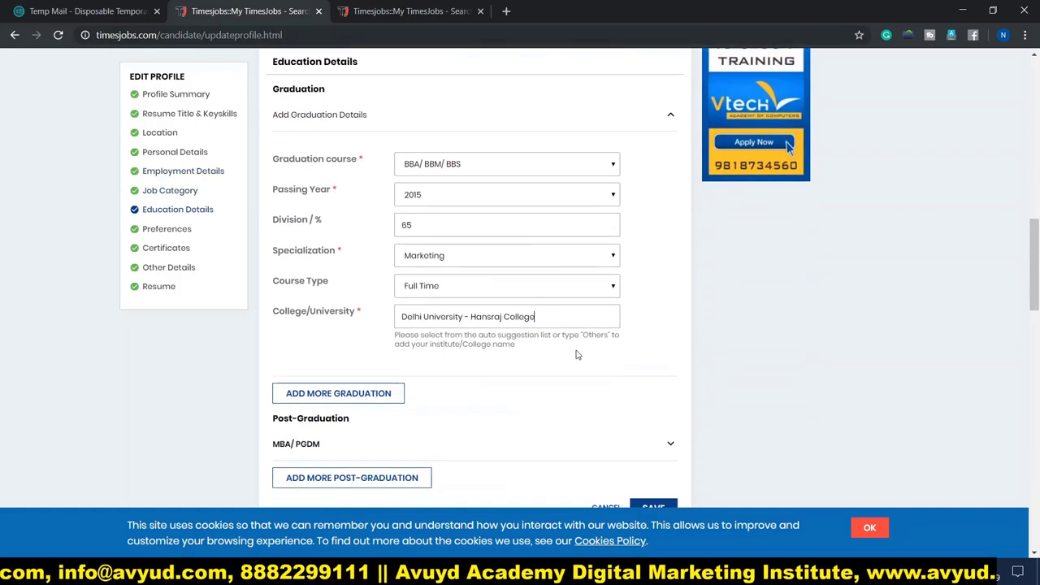
{"action": "scroll", "coordinate": [577, 355], "scroll_direction": "down", "scroll_amount": 3}
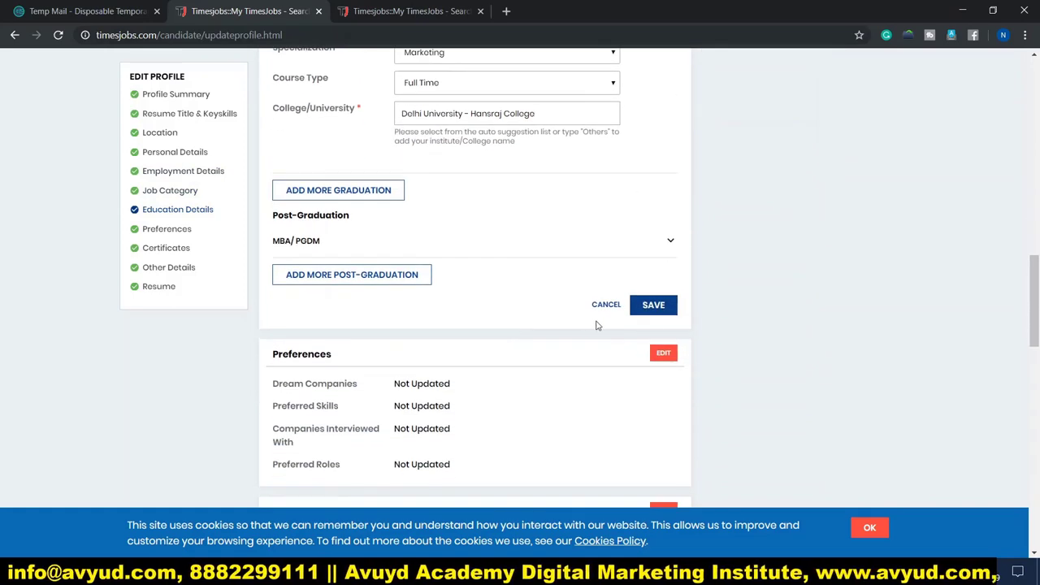
{"action": "left_click", "coordinate": [662, 313]}
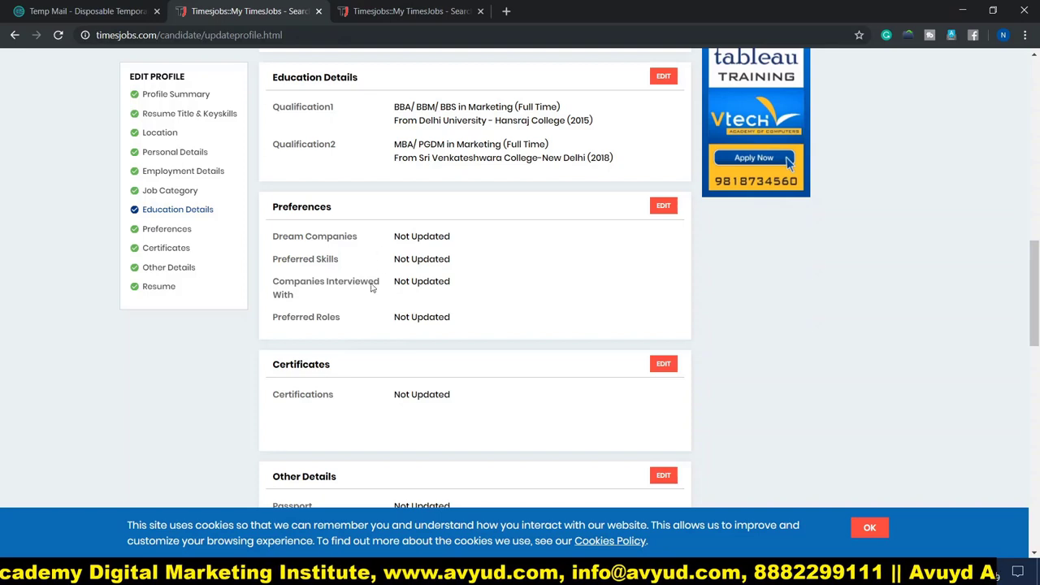
{"action": "scroll", "coordinate": [342, 322], "scroll_direction": "down", "scroll_amount": 1}
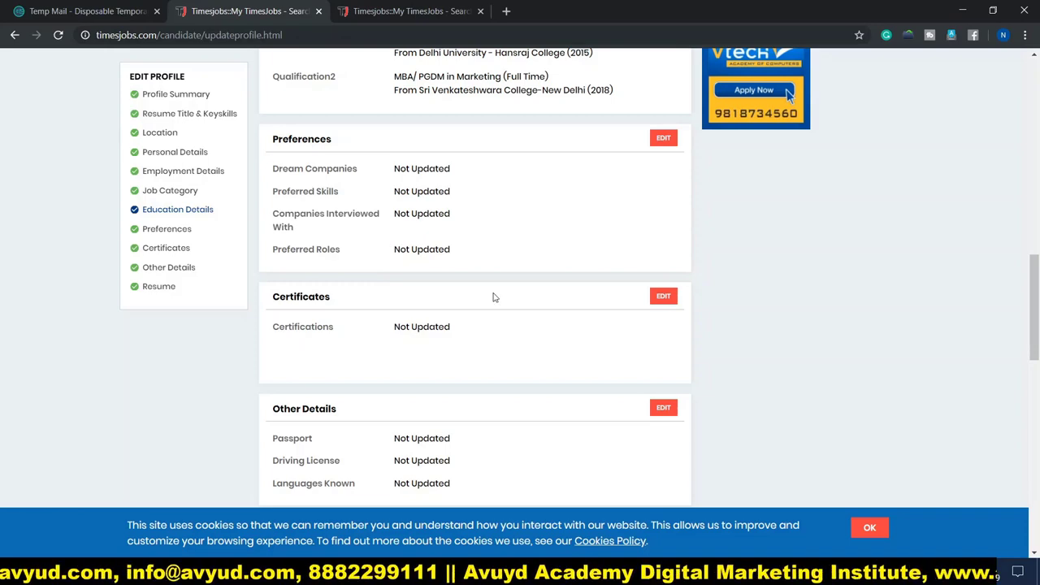
{"action": "scroll", "coordinate": [492, 297], "scroll_direction": "down", "scroll_amount": 3}
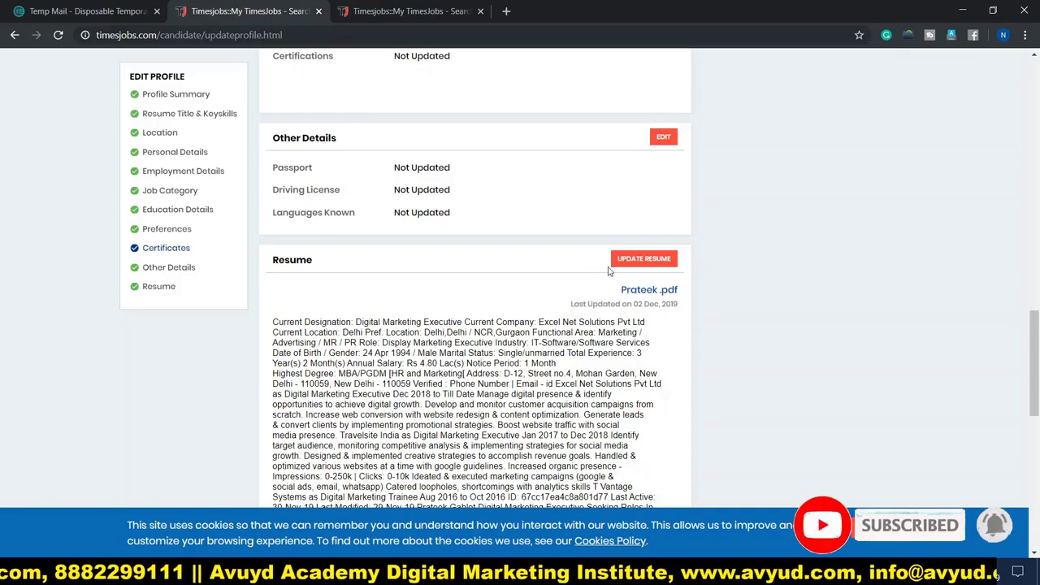
{"action": "scroll", "coordinate": [447, 306], "scroll_direction": "down", "scroll_amount": 6}
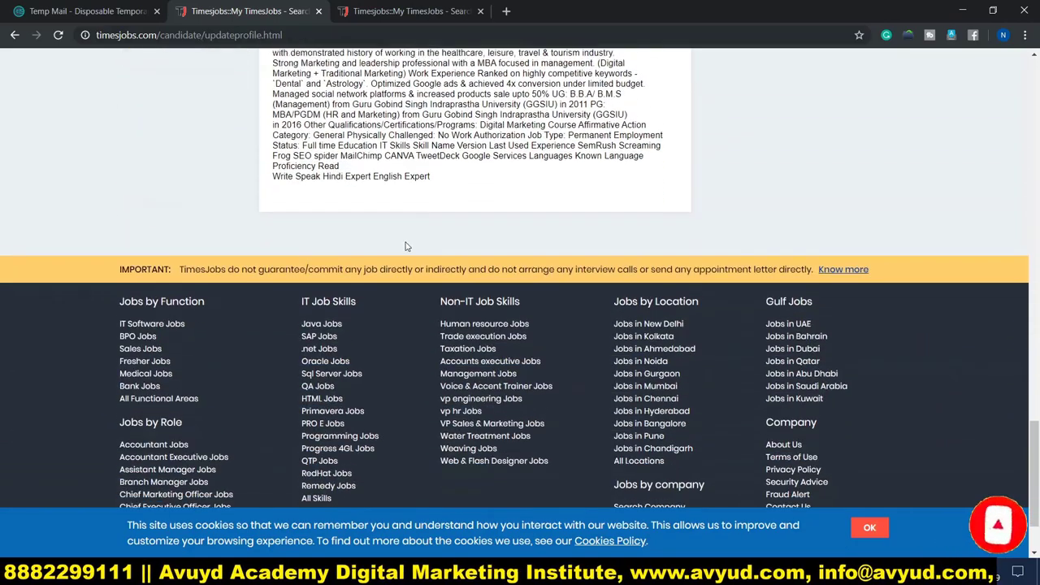
{"action": "scroll", "coordinate": [433, 264], "scroll_direction": "up", "scroll_amount": 3}
{"action": "scroll", "coordinate": [433, 265], "scroll_direction": "up", "scroll_amount": 1}
{"action": "scroll", "coordinate": [437, 351], "scroll_direction": "up", "scroll_amount": 3}
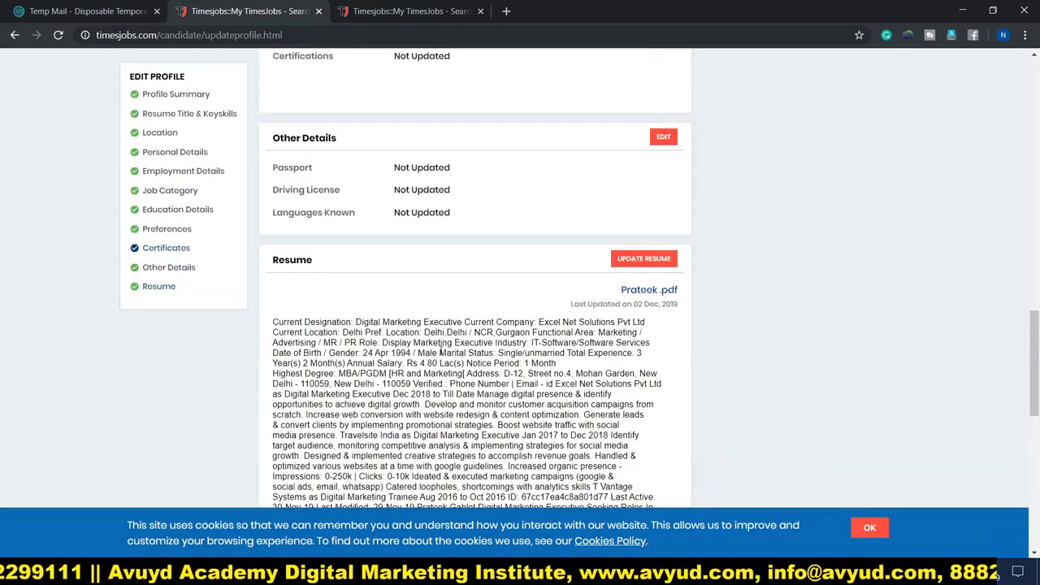
{"action": "scroll", "coordinate": [437, 321], "scroll_direction": "up", "scroll_amount": 10}
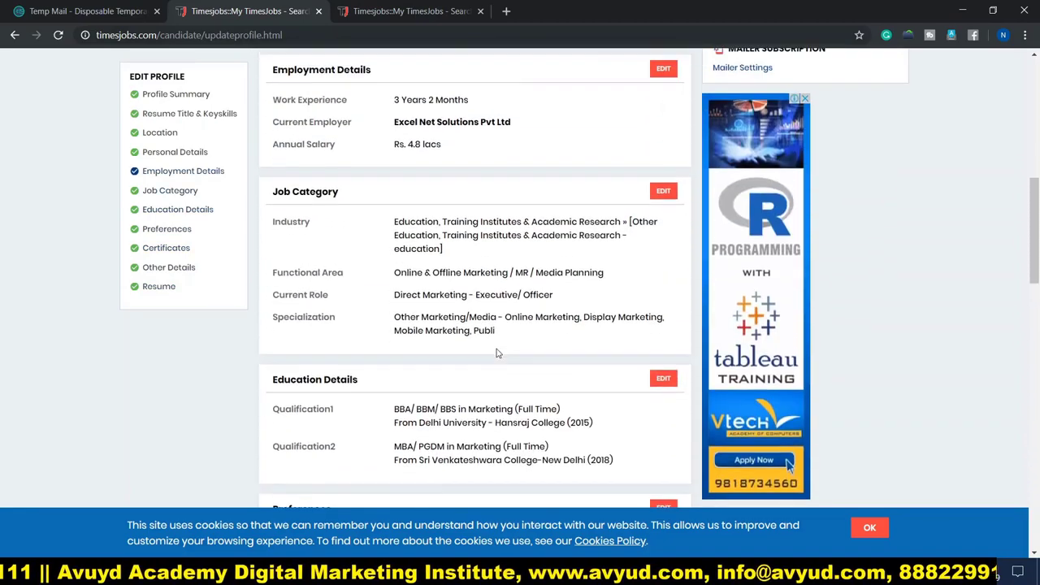
{"action": "scroll", "coordinate": [502, 347], "scroll_direction": "up", "scroll_amount": 7}
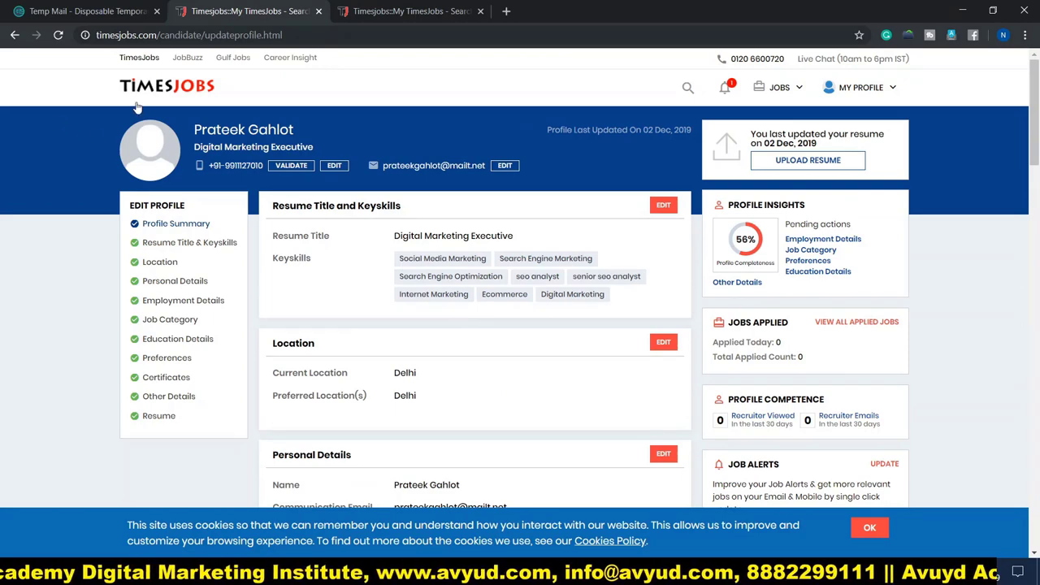
Return to the home page and paste the digital Marketing Manager job title as the keyword.
{"action": "left_click", "coordinate": [169, 85]}
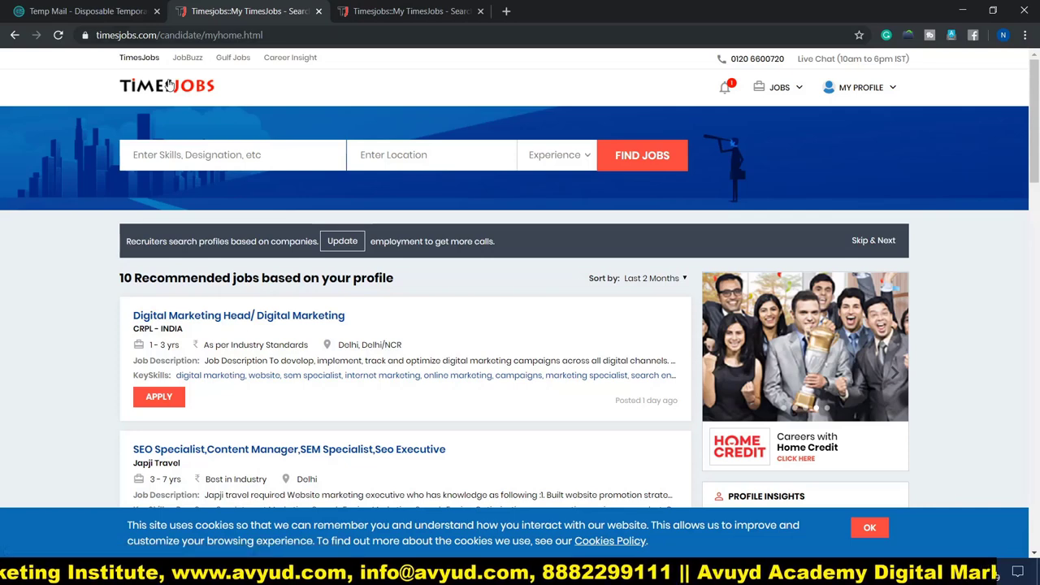
{"action": "left_click", "coordinate": [225, 156]}
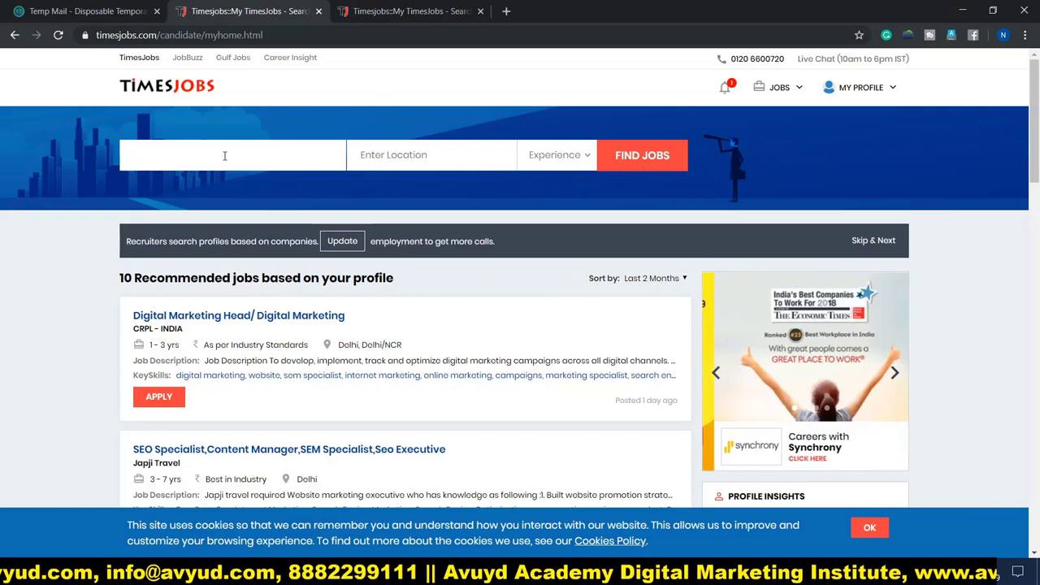
{"action": "type", "text": "digital Marketing Manager"}
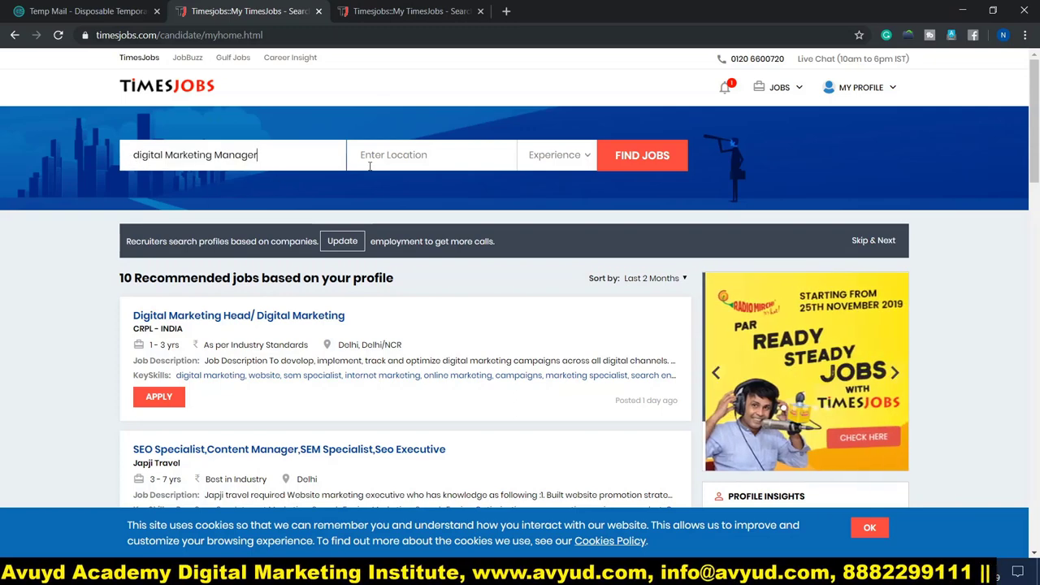
Search with location Delhi/ NCR and Entry Level experience, yielding 515 jobs.
{"action": "left_click", "coordinate": [410, 160]}
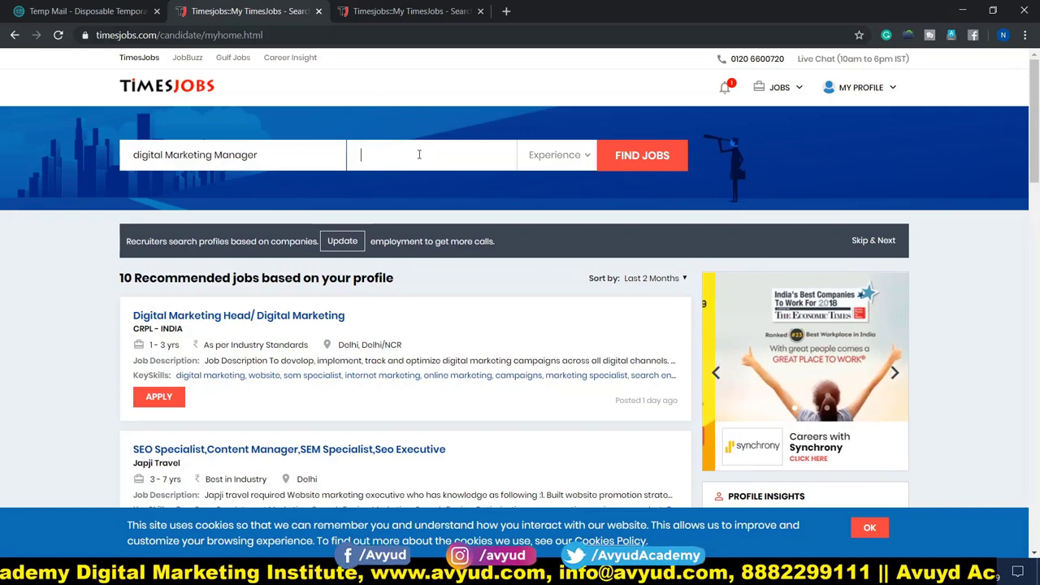
{"action": "type", "text": "delhi"}
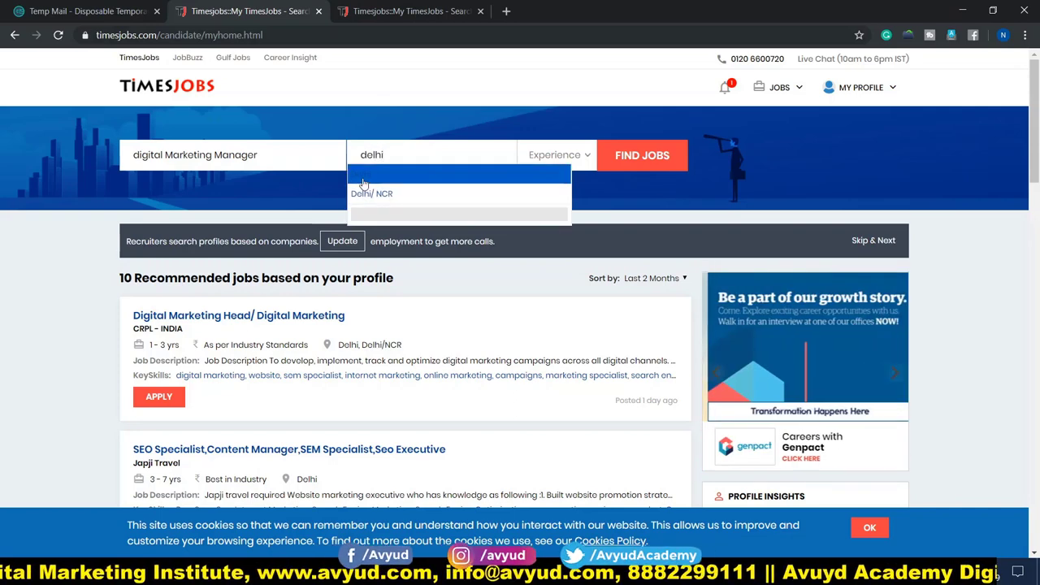
{"action": "left_click", "coordinate": [449, 196]}
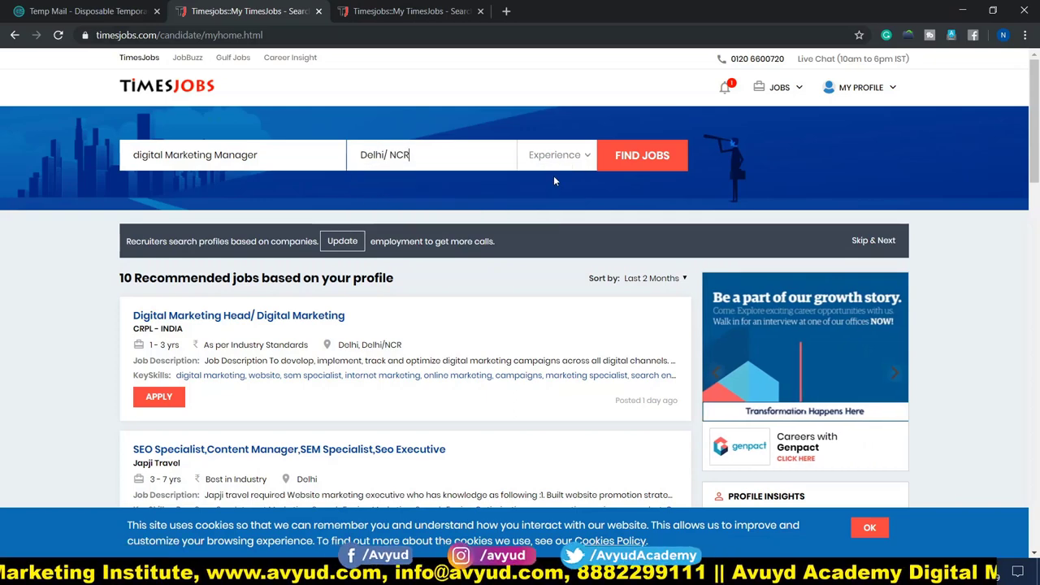
{"action": "left_click", "coordinate": [588, 157]}
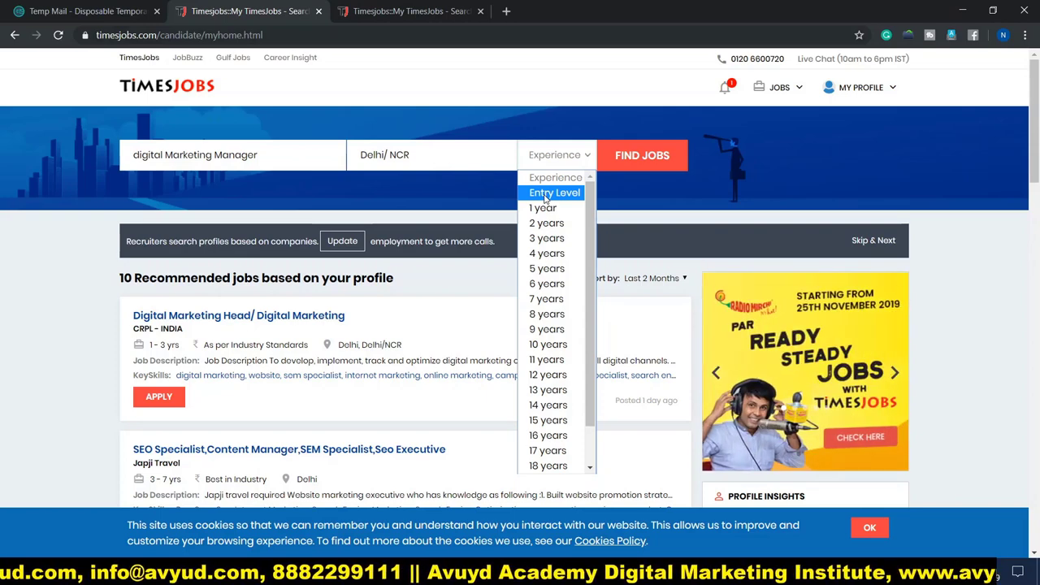
{"action": "left_click", "coordinate": [545, 193]}
{"action": "left_click", "coordinate": [642, 156]}
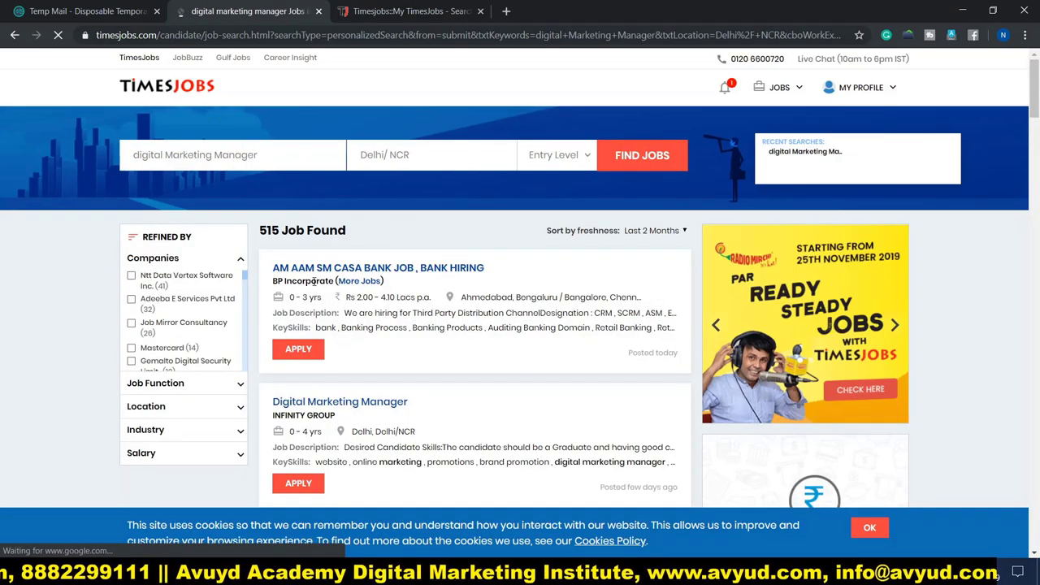
Open the 'Digital Marketing Manager (Delhi) - Legal' job at Job Mirror Consultancy.
{"action": "scroll", "coordinate": [313, 247], "scroll_direction": "down", "scroll_amount": 3}
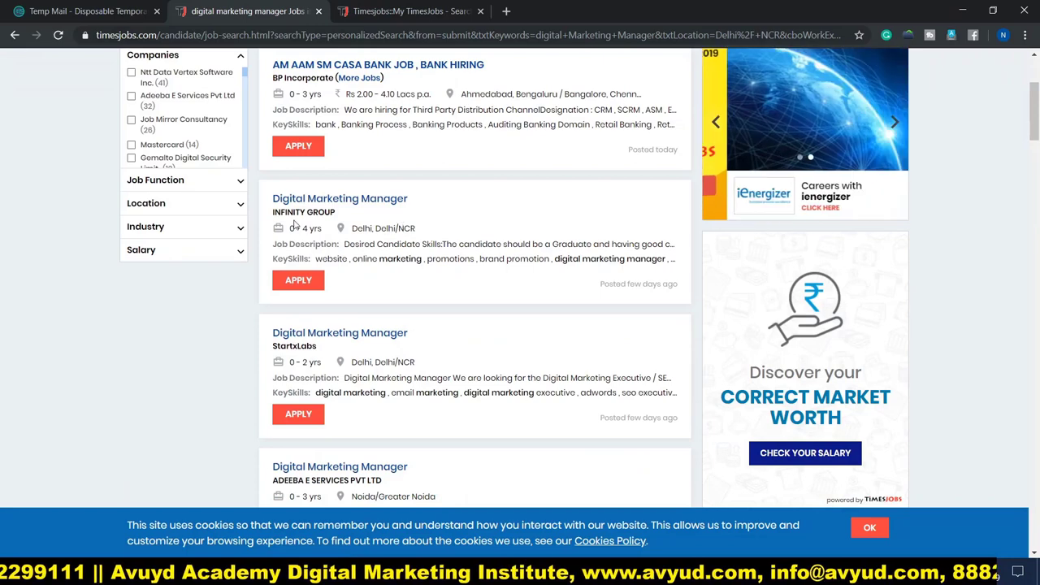
{"action": "scroll", "coordinate": [377, 227], "scroll_direction": "down", "scroll_amount": 3}
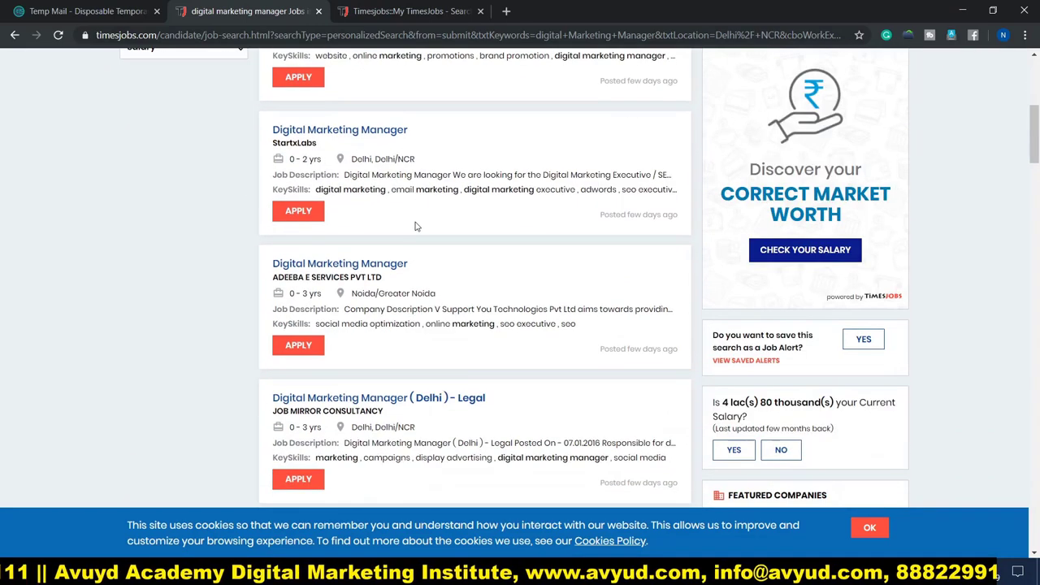
{"action": "scroll", "coordinate": [404, 222], "scroll_direction": "up", "scroll_amount": 2}
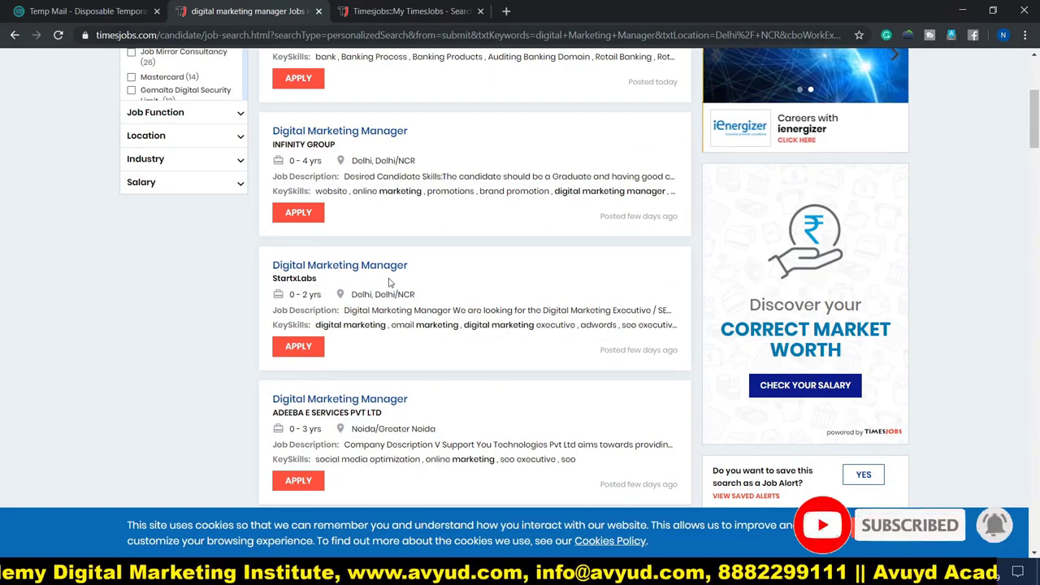
{"action": "scroll", "coordinate": [385, 288], "scroll_direction": "down", "scroll_amount": 2}
{"action": "scroll", "coordinate": [384, 288], "scroll_direction": "down", "scroll_amount": 4}
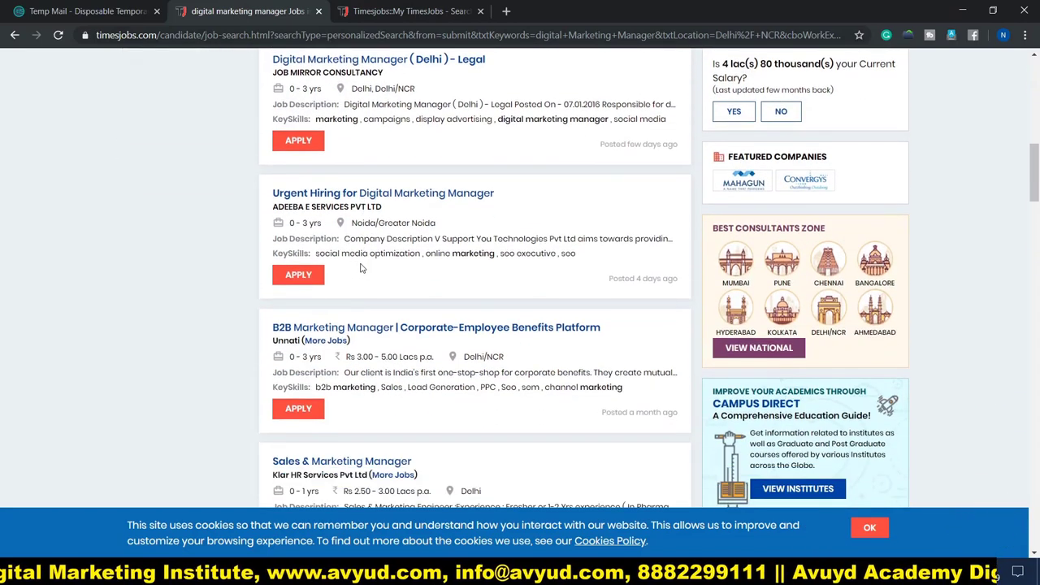
{"action": "scroll", "coordinate": [457, 276], "scroll_direction": "up", "scroll_amount": 2}
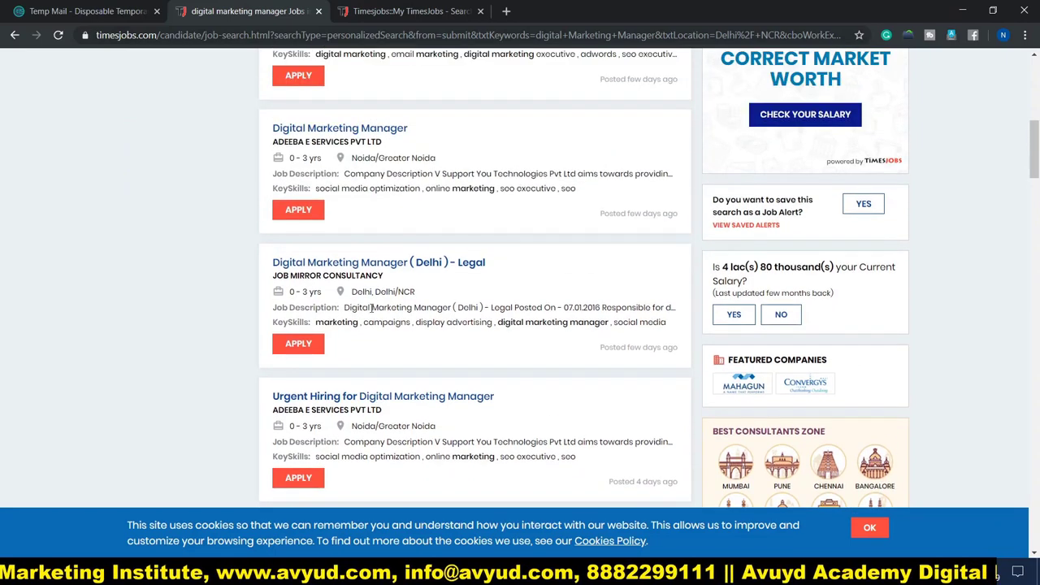
{"action": "left_click", "coordinate": [340, 263]}
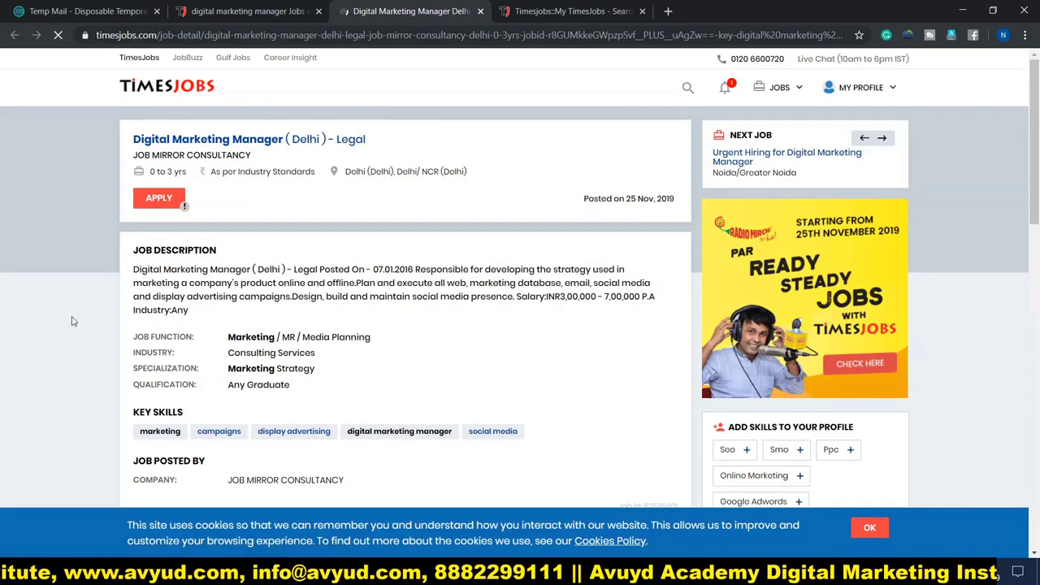
{"action": "scroll", "coordinate": [90, 288], "scroll_direction": "down", "scroll_amount": 1}
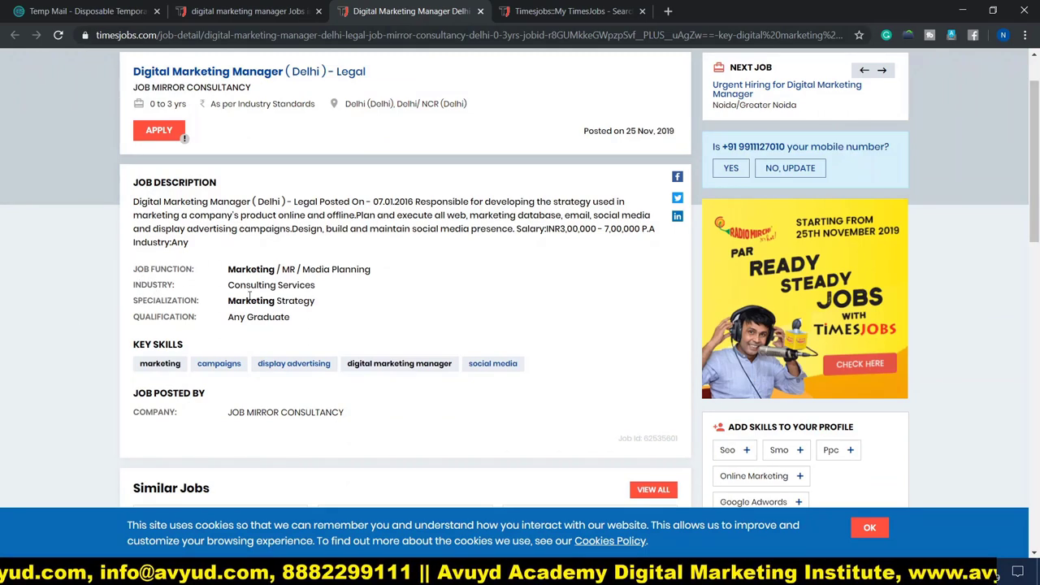
{"action": "scroll", "coordinate": [177, 302], "scroll_direction": "down", "scroll_amount": 2}
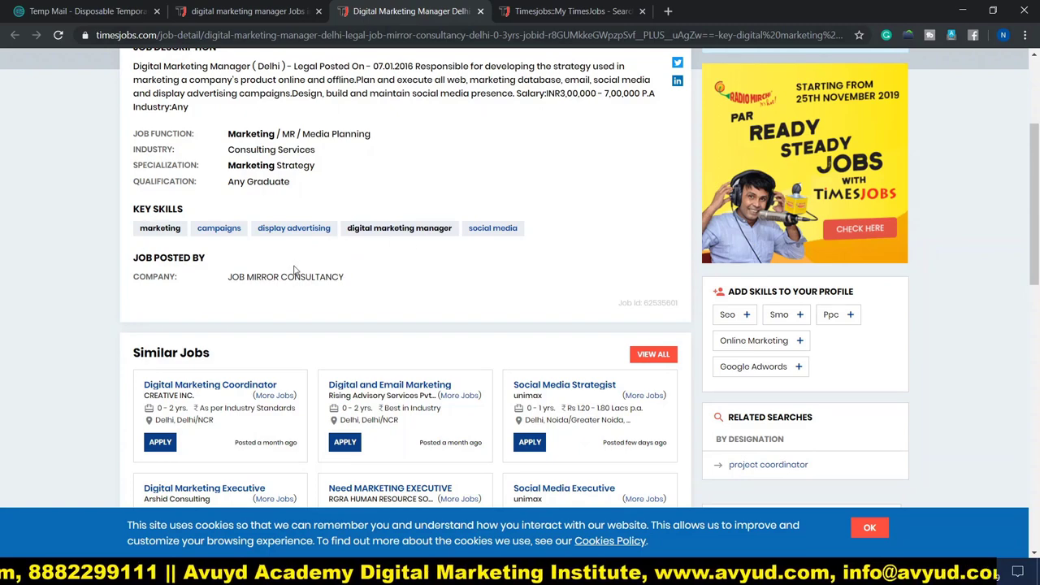
{"action": "scroll", "coordinate": [456, 291], "scroll_direction": "up", "scroll_amount": 2}
{"action": "scroll", "coordinate": [456, 291], "scroll_direction": "up", "scroll_amount": 1}
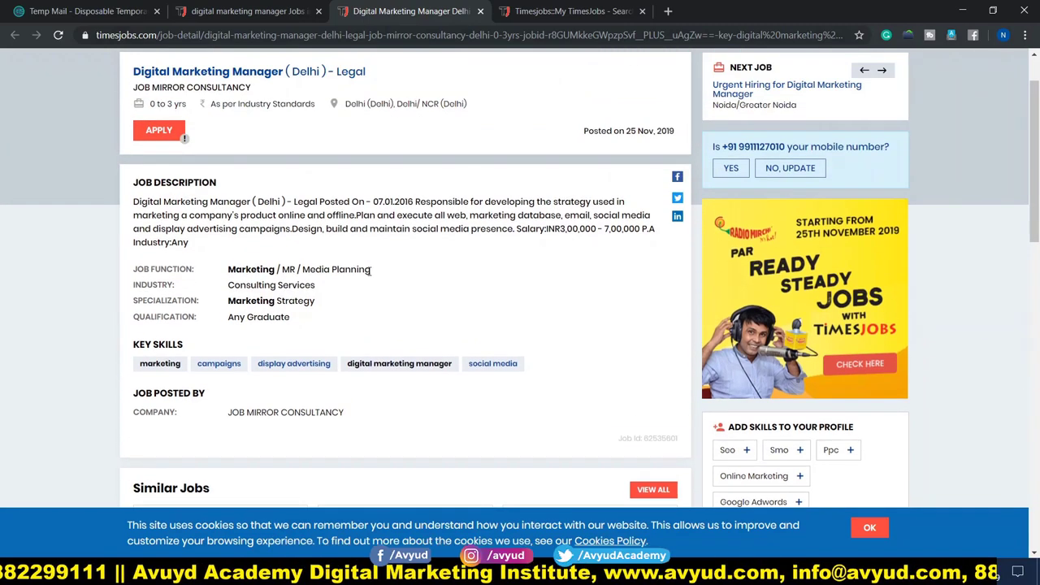